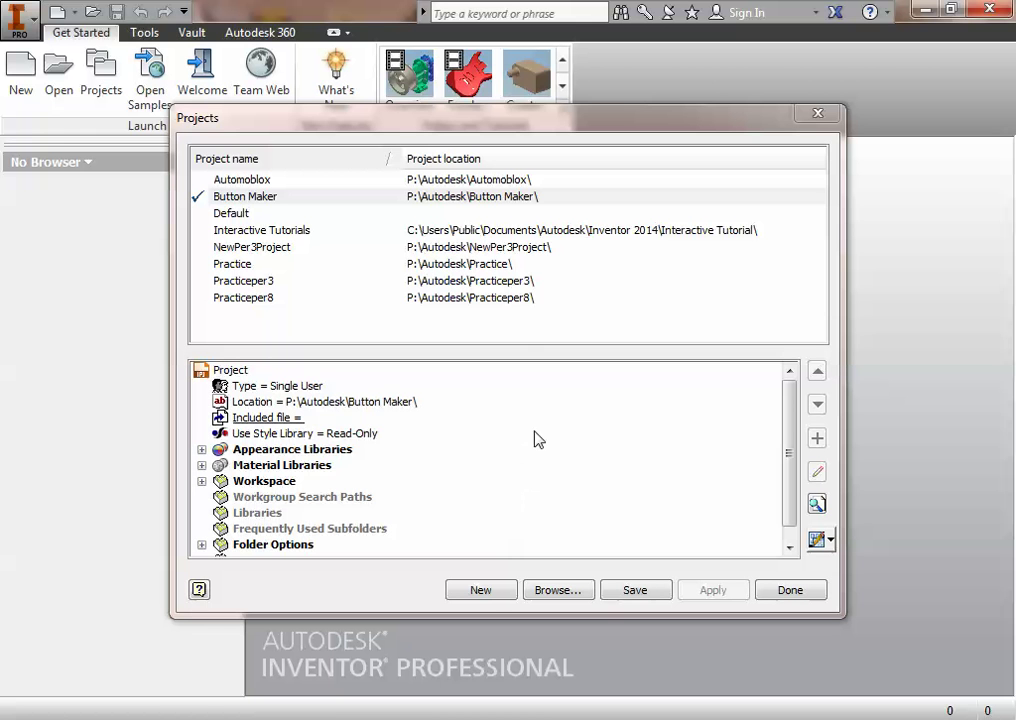
Step: Make Automoblox the active project and close the project manager
{"action": "left_click_drag", "start_coordinate": [506, 117], "coordinate": [571, 170]}
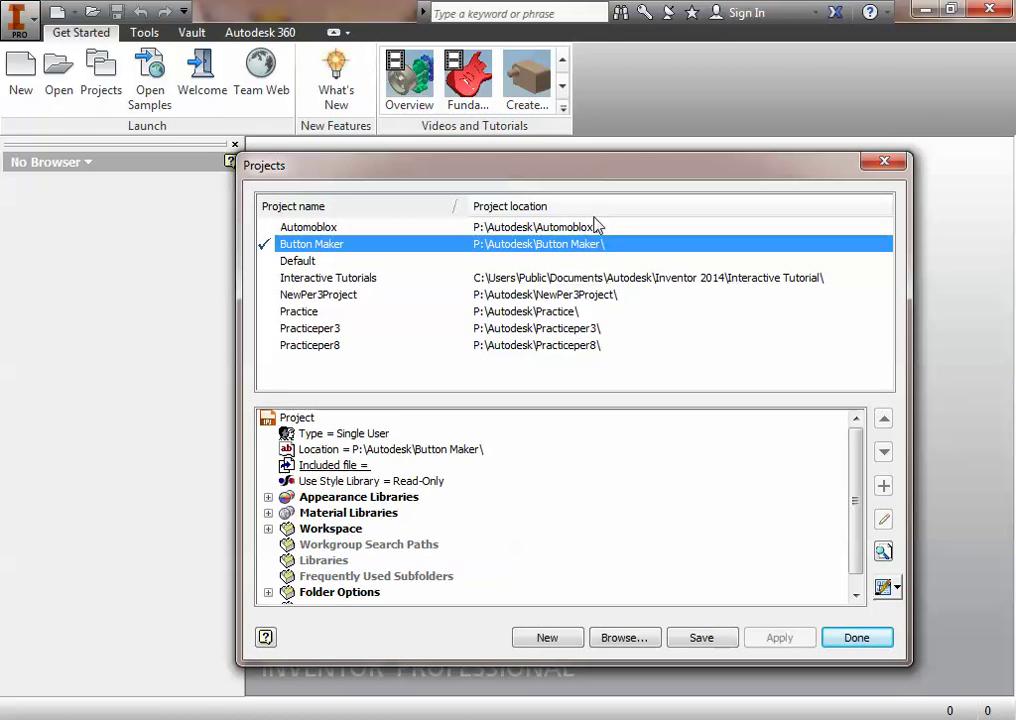
{"action": "left_click", "coordinate": [474, 227]}
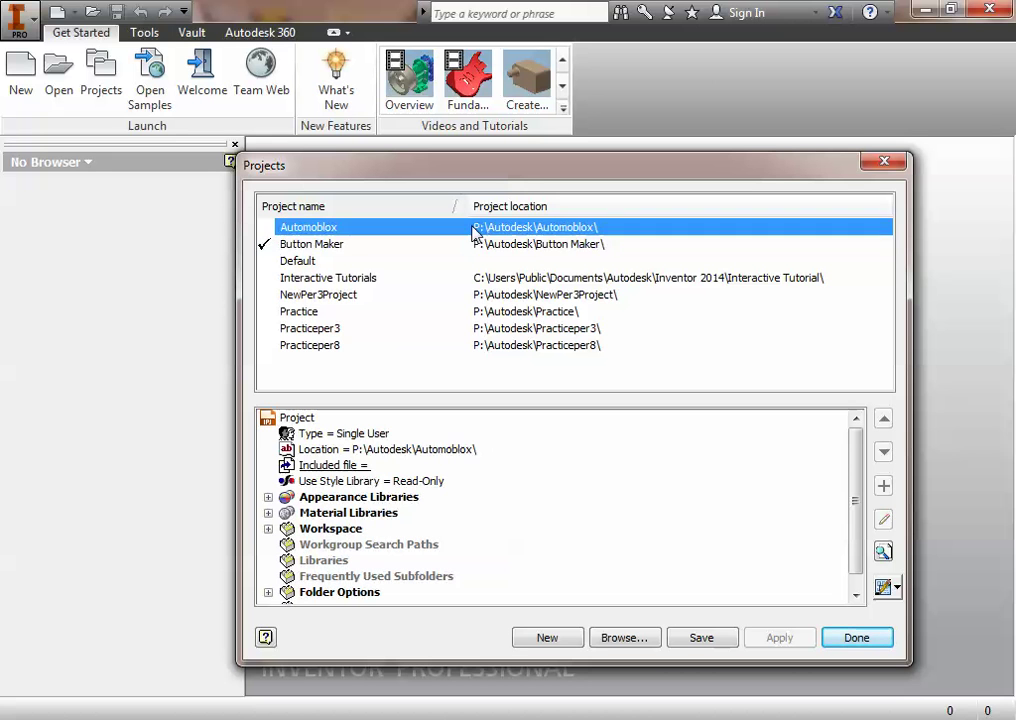
{"action": "double_click", "coordinate": [517, 231]}
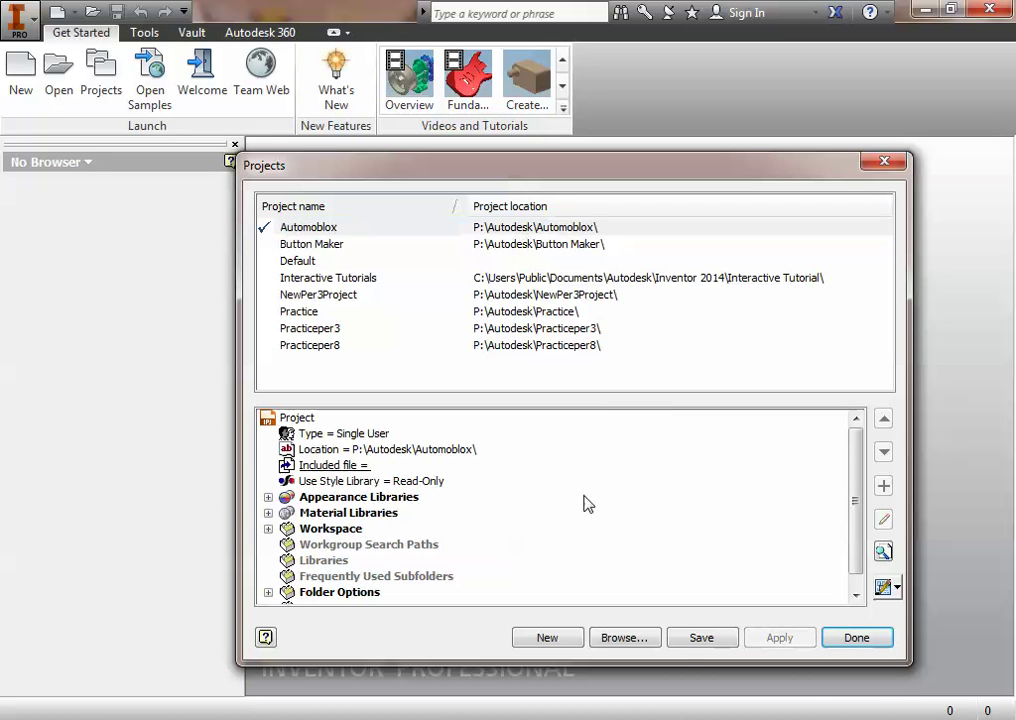
{"action": "left_click", "coordinate": [844, 639]}
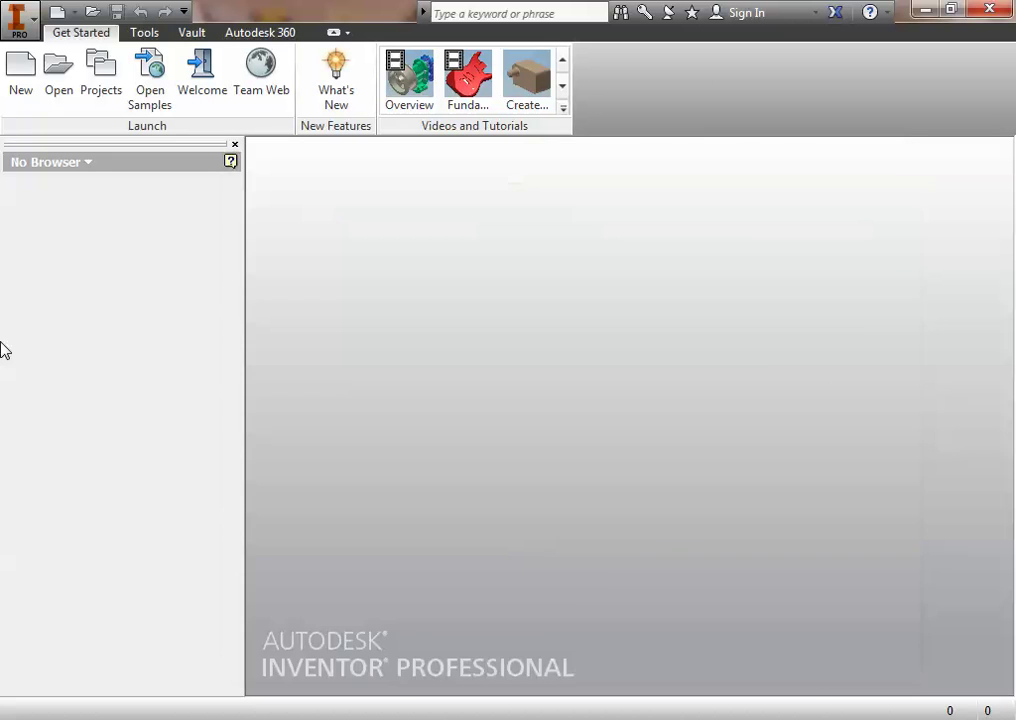
Step: Create a new part from the Standard.ipt template and start a 2D sketch on the front (XY) origin plane
{"action": "left_click", "coordinate": [18, 75]}
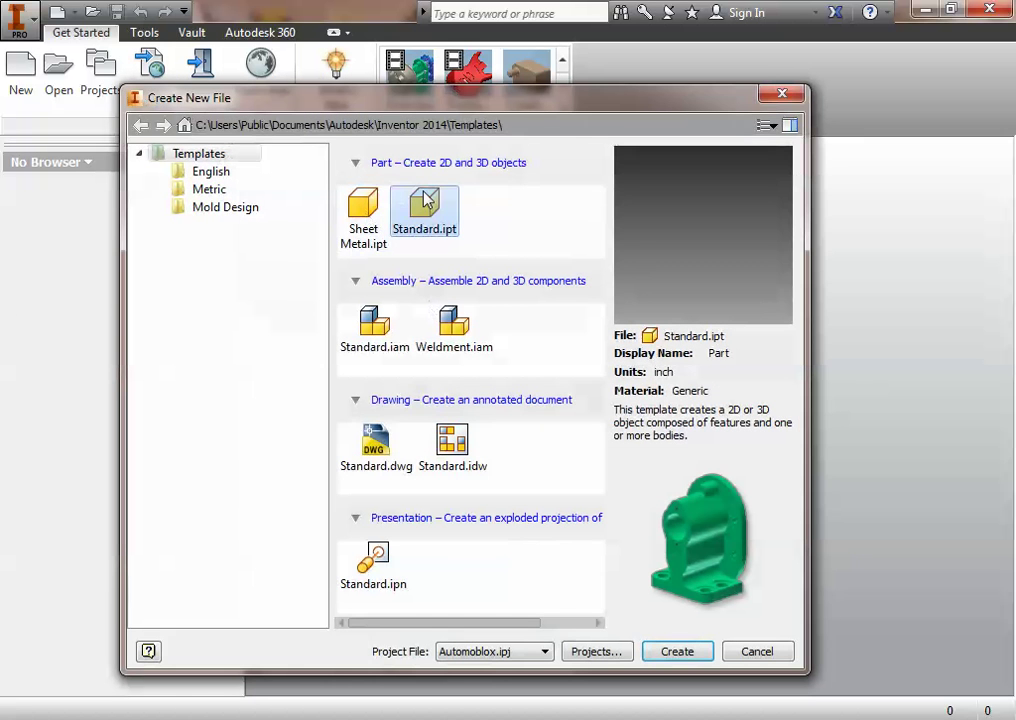
{"action": "left_click", "coordinate": [658, 650]}
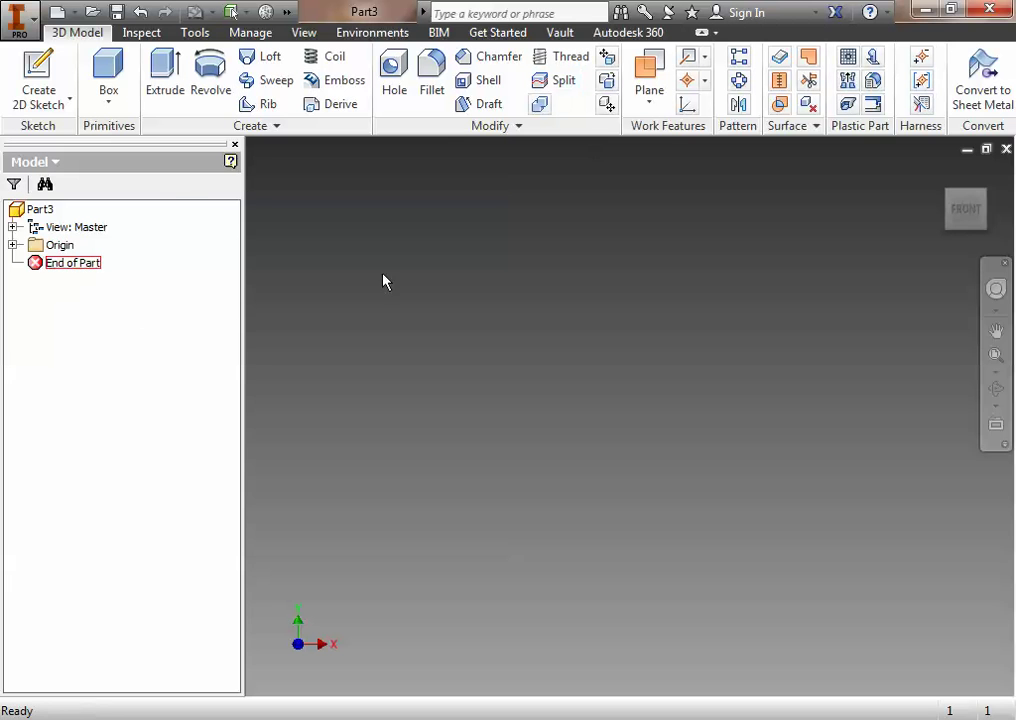
{"action": "left_click", "coordinate": [33, 97]}
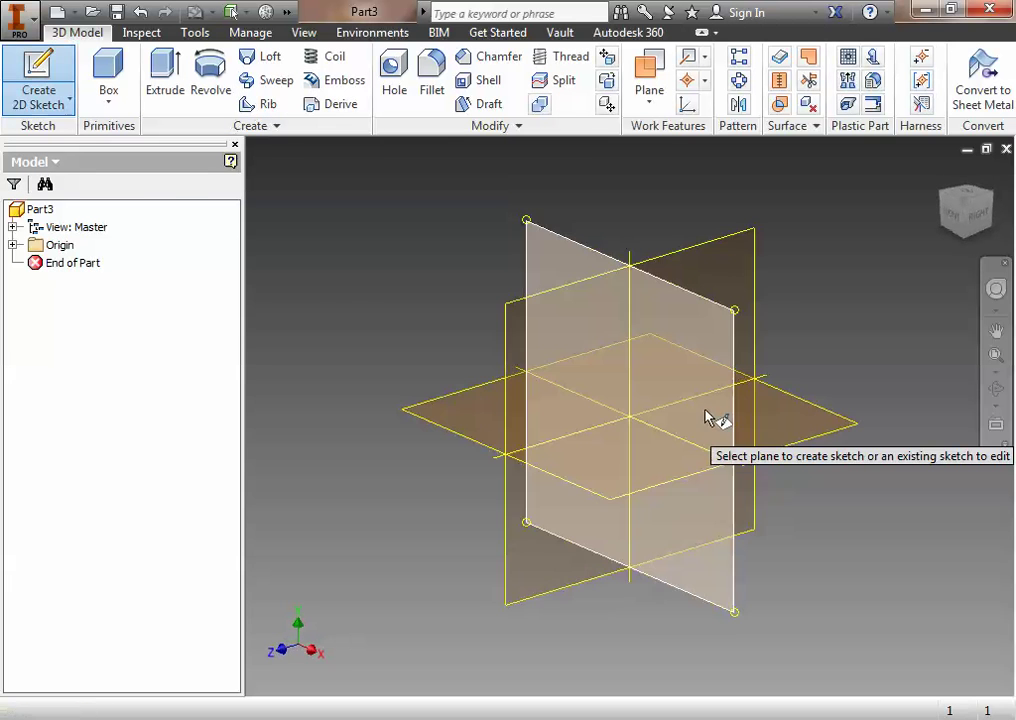
{"action": "left_click", "coordinate": [700, 418]}
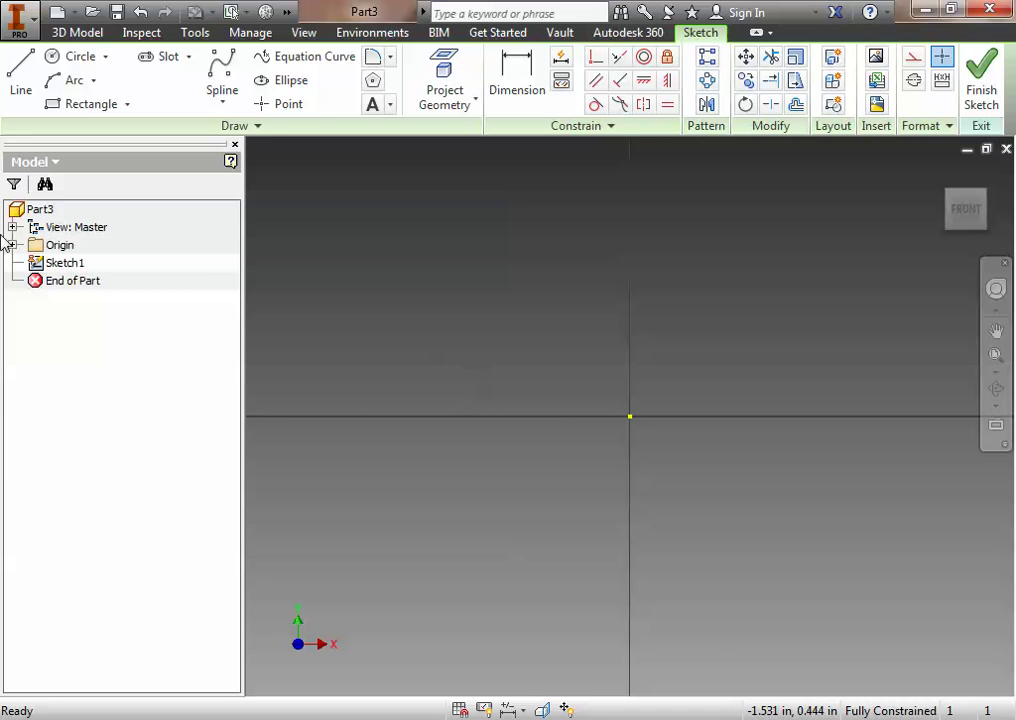
Step: Draw a horizontal line through the origin, extending to both sides of it, and convert it to construction
{"action": "left_click", "coordinate": [6, 64]}
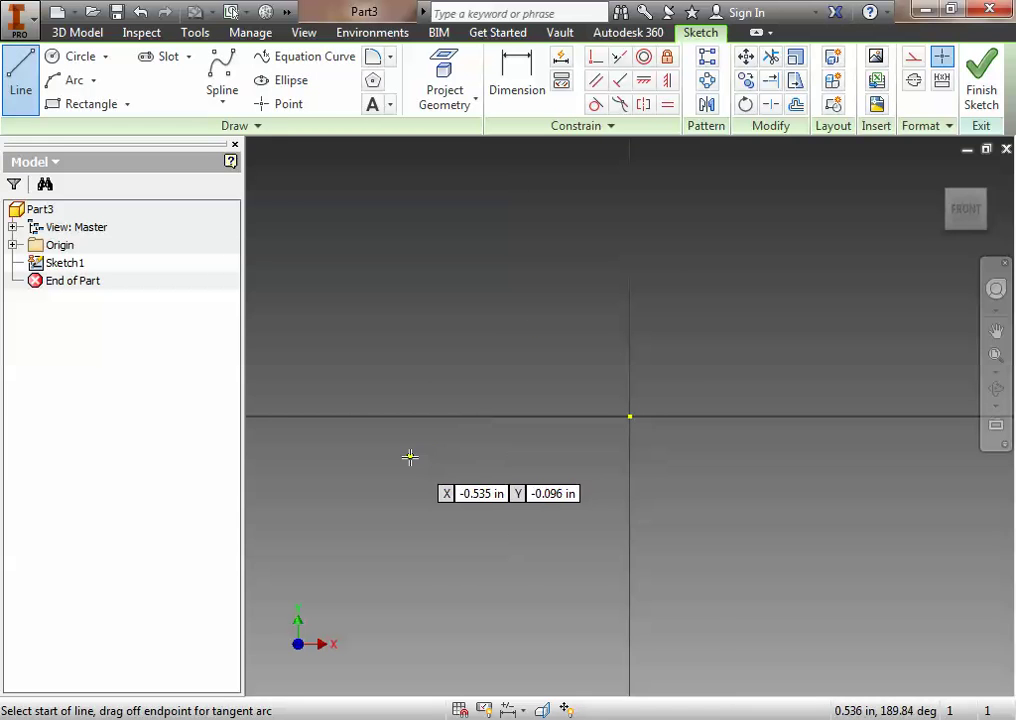
{"action": "left_click", "coordinate": [377, 415]}
{"action": "left_click", "coordinate": [877, 417]}
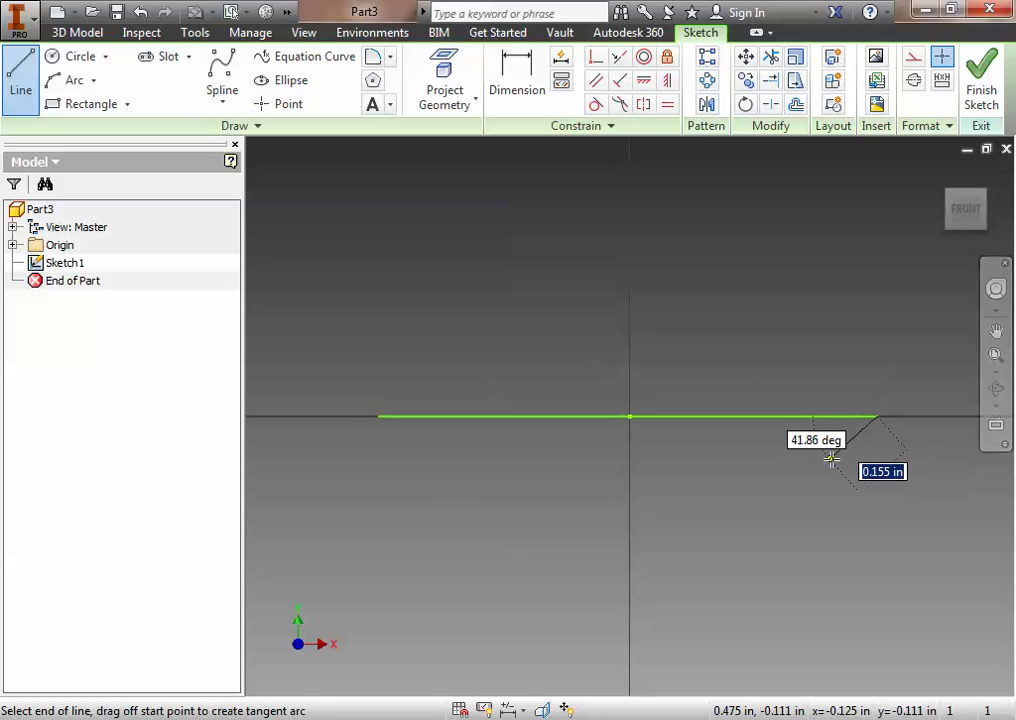
{"action": "key", "text": "Escape"}
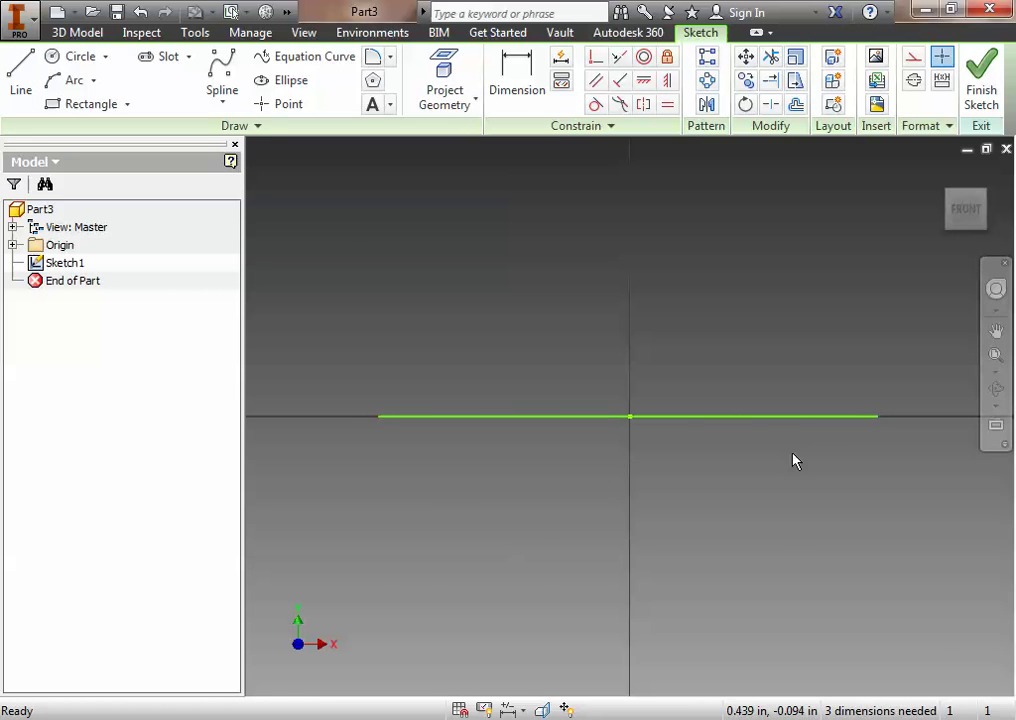
{"action": "right_click", "coordinate": [466, 419]}
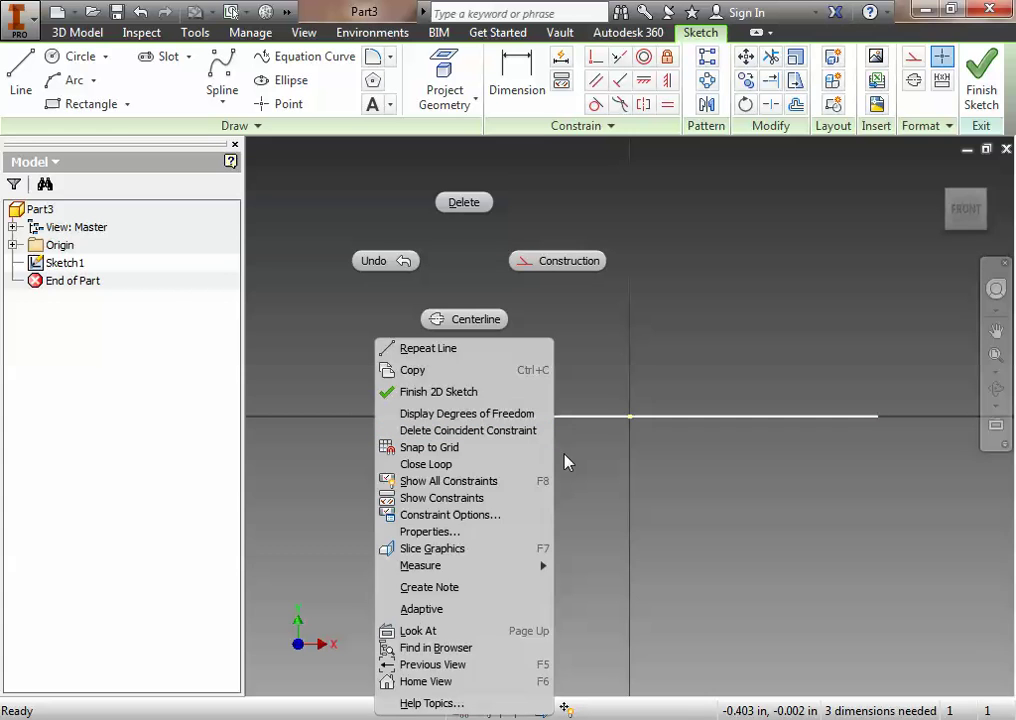
{"action": "left_click", "coordinate": [576, 263]}
{"action": "left_click", "coordinate": [567, 302]}
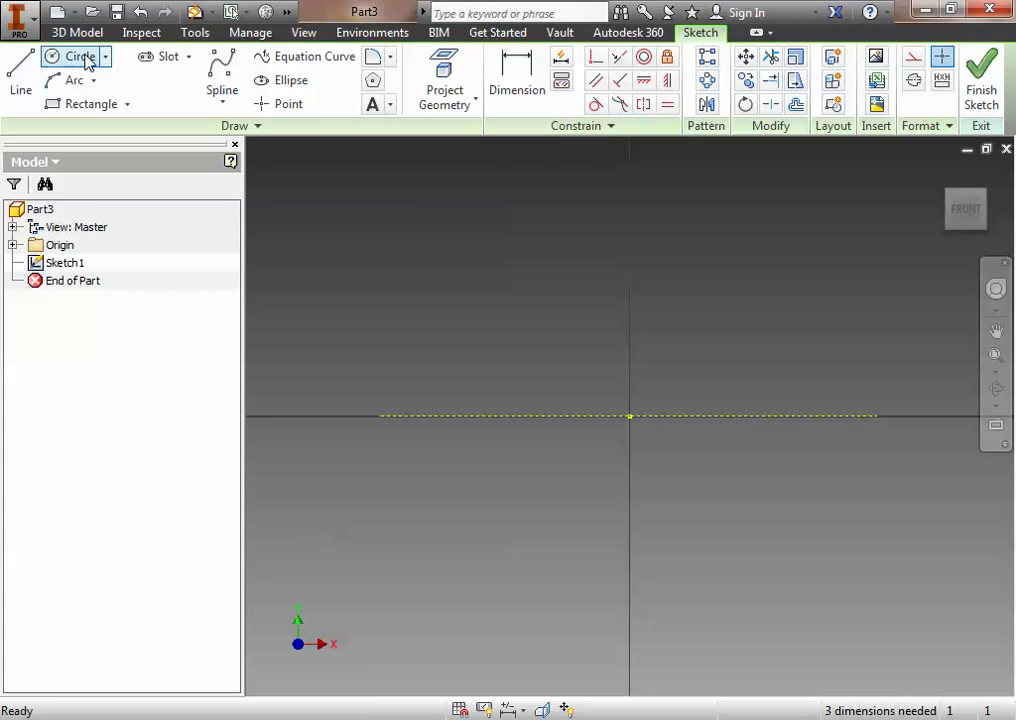
Step: Sketch an open six-line profile from the construction line: up about 0.2 in, right about 0.36 in, a small outward step, and back left
{"action": "left_click", "coordinate": [20, 72]}
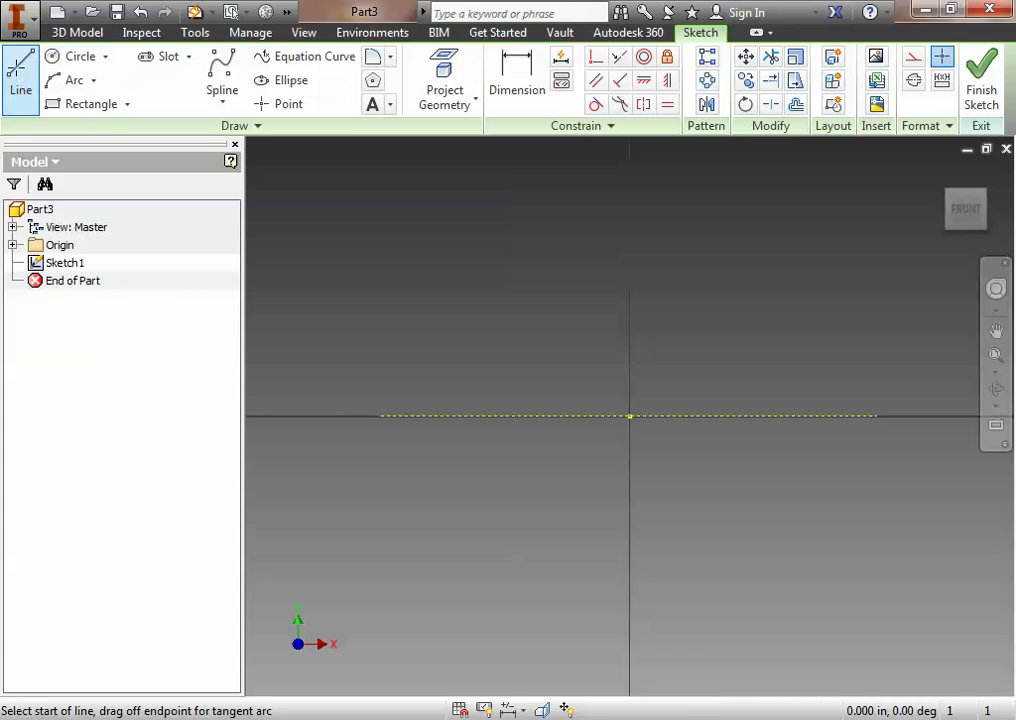
{"action": "left_click", "coordinate": [645, 416]}
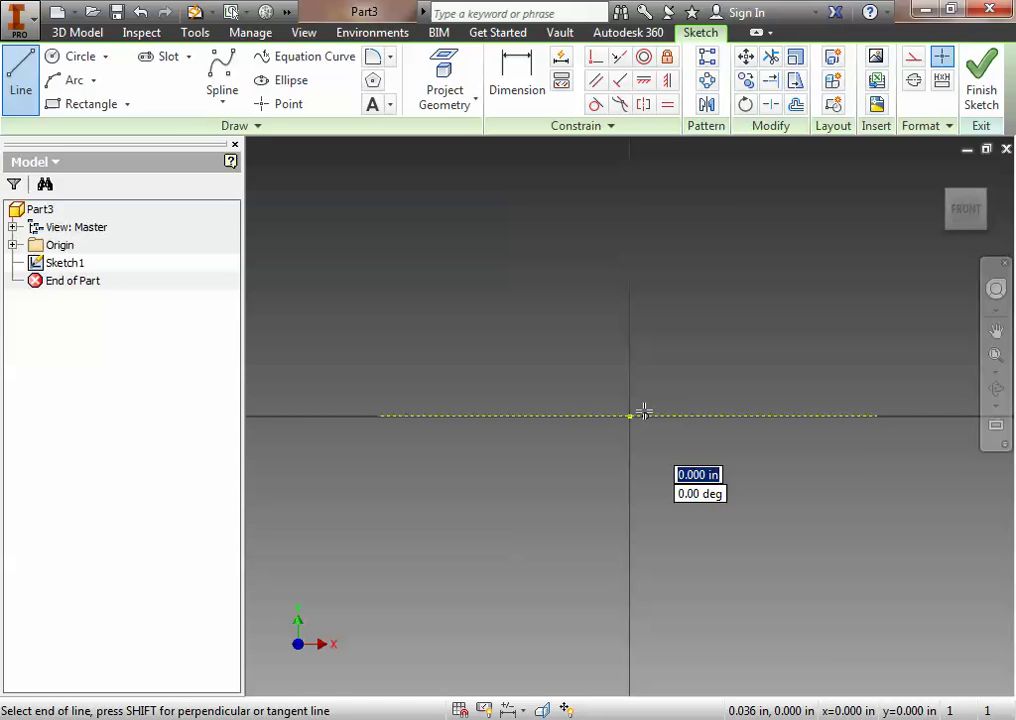
{"action": "left_click", "coordinate": [647, 334]}
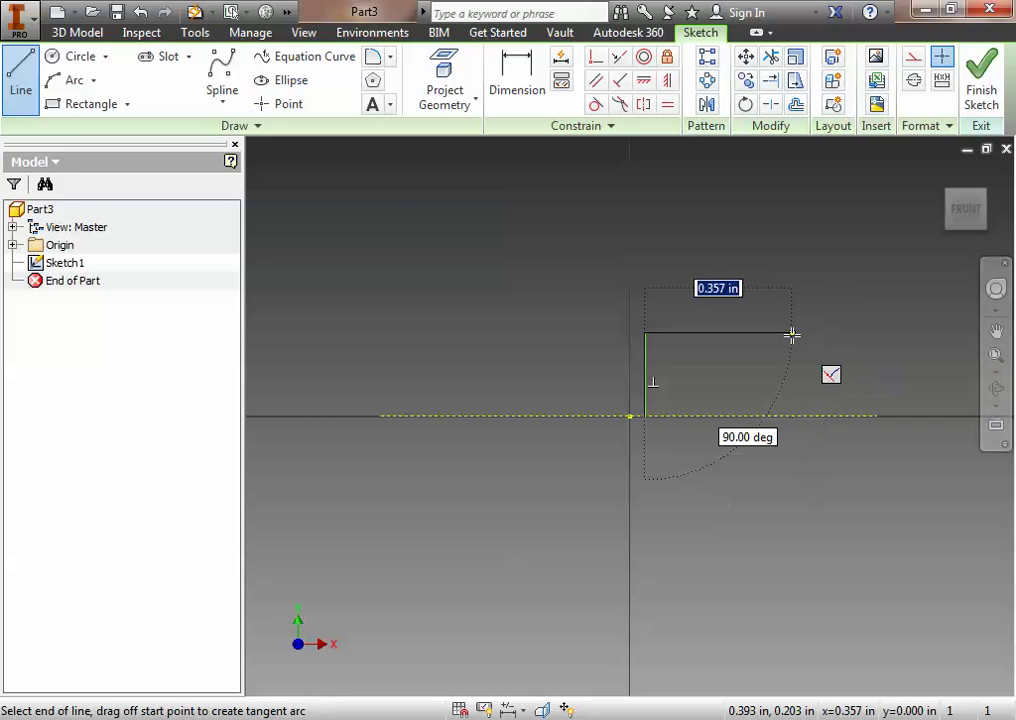
{"action": "left_click", "coordinate": [792, 334]}
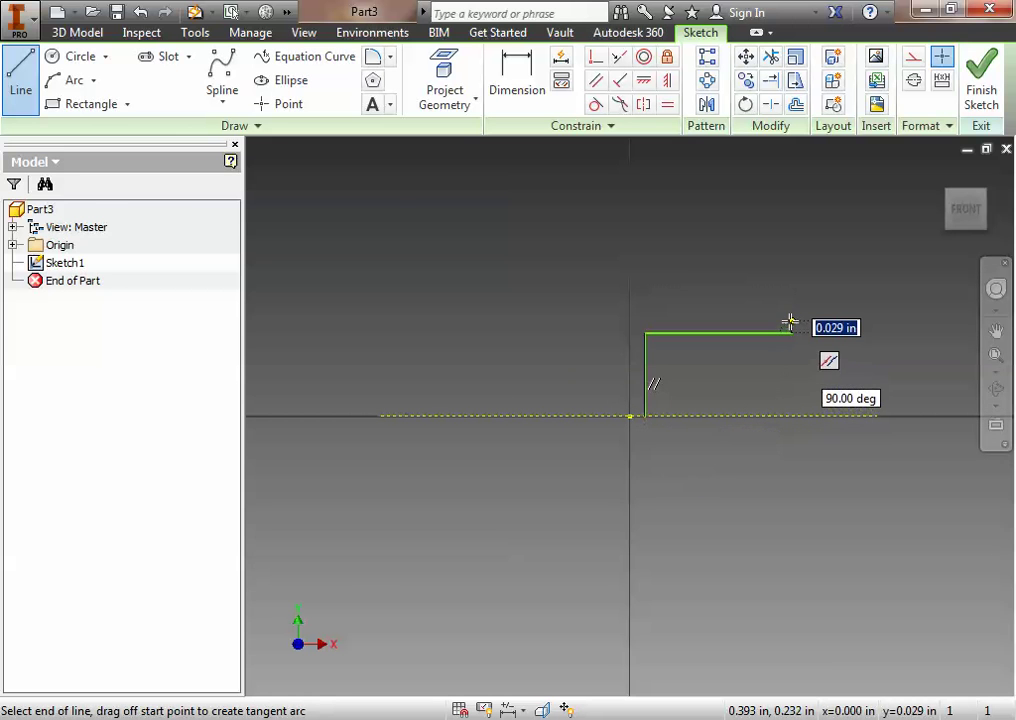
{"action": "left_click", "coordinate": [822, 320]}
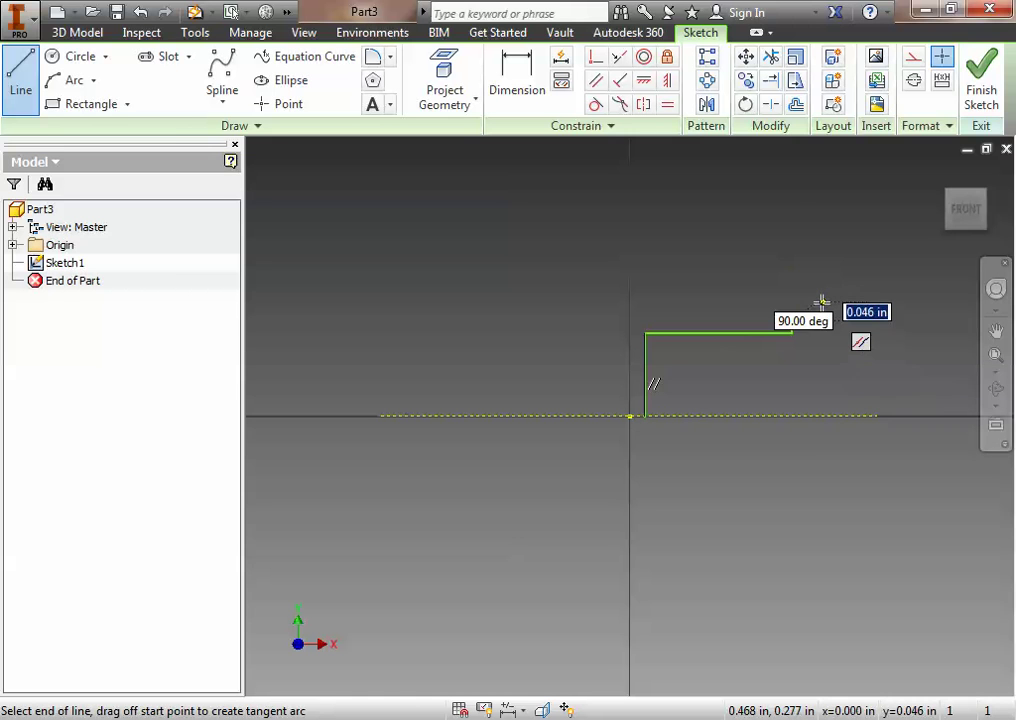
{"action": "left_click", "coordinate": [821, 307]}
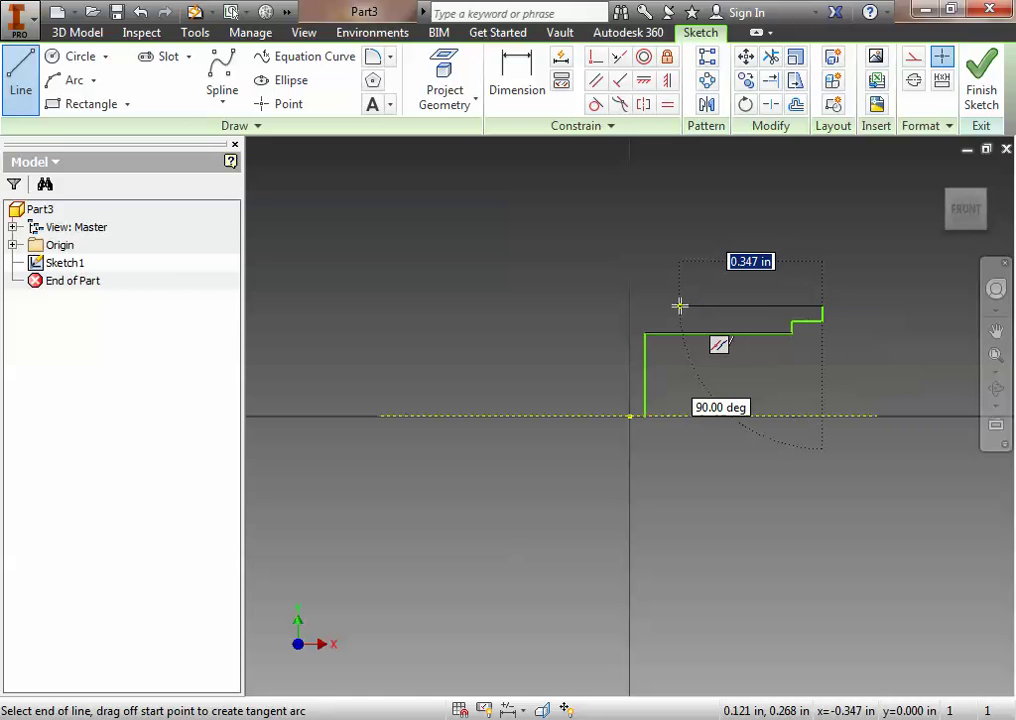
{"action": "left_click", "coordinate": [651, 307]}
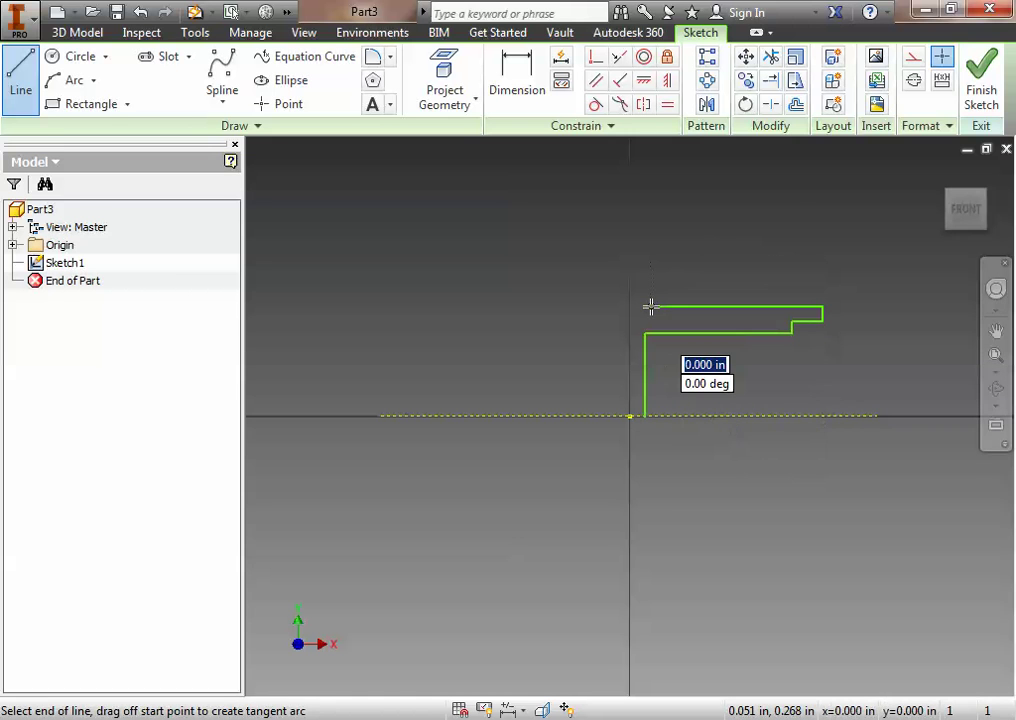
{"action": "key", "text": "Escape"}
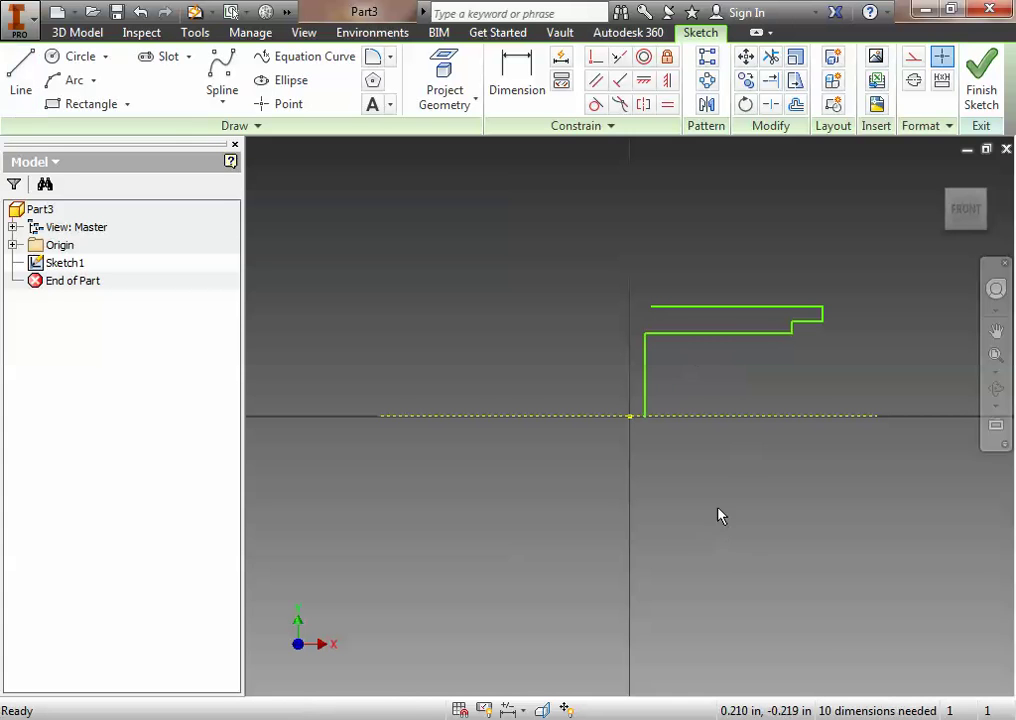
Step: Dimension the profile's long lower horizontal line to 0.33 in
{"action": "left_click", "coordinate": [518, 88]}
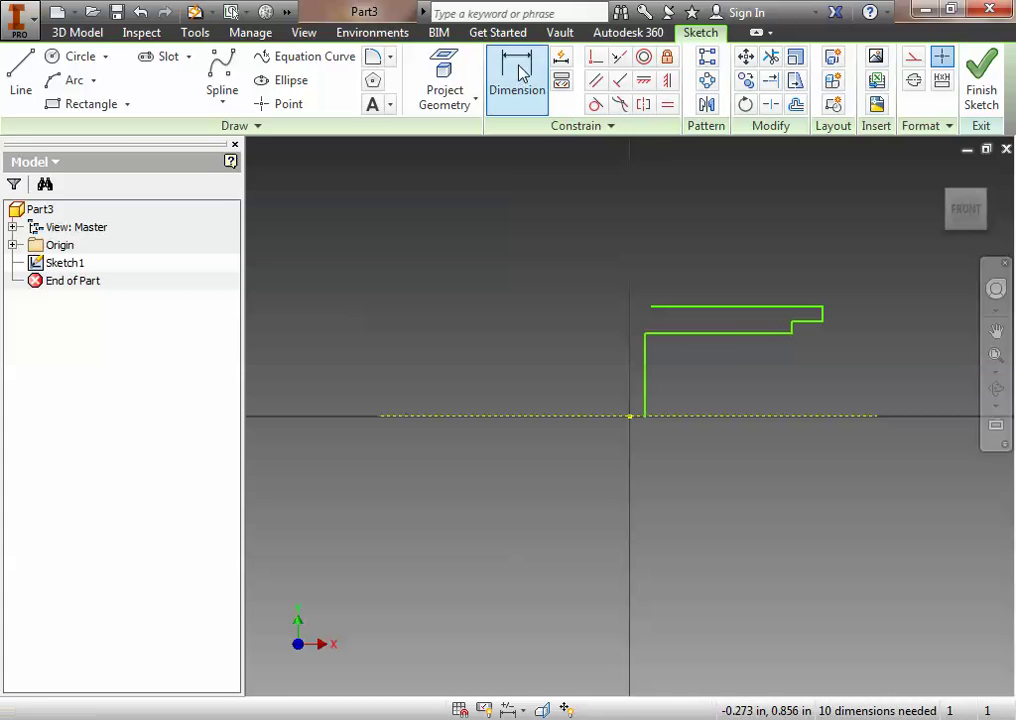
{"action": "left_click", "coordinate": [692, 334]}
{"action": "left_click", "coordinate": [708, 367]}
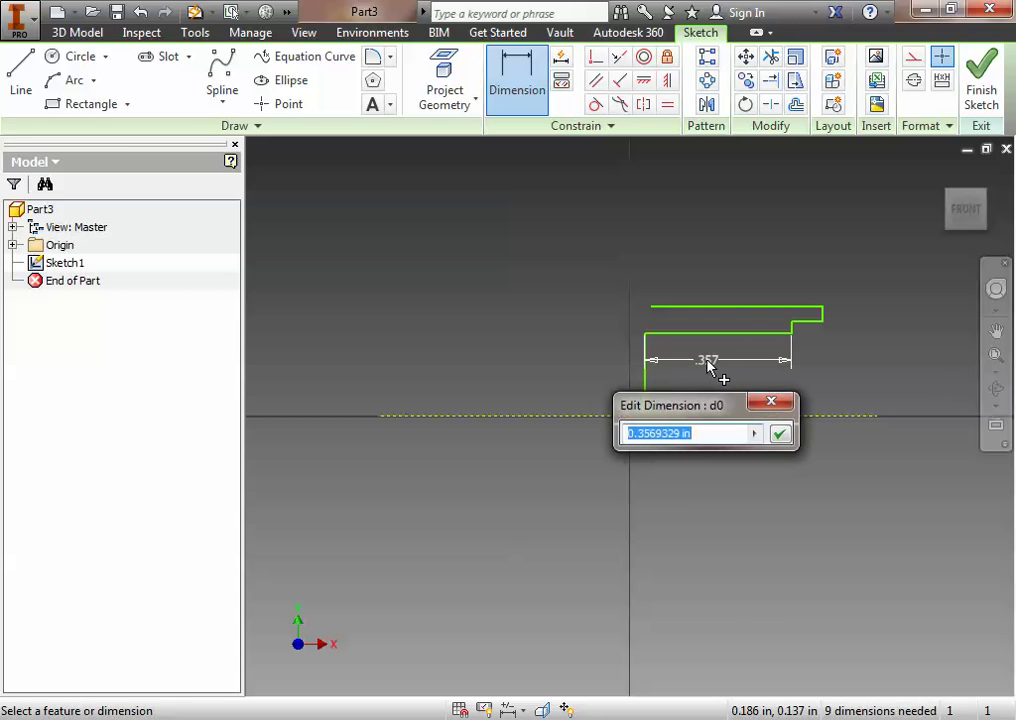
{"action": "type", "text": ".33"}
{"action": "key", "text": "Return"}
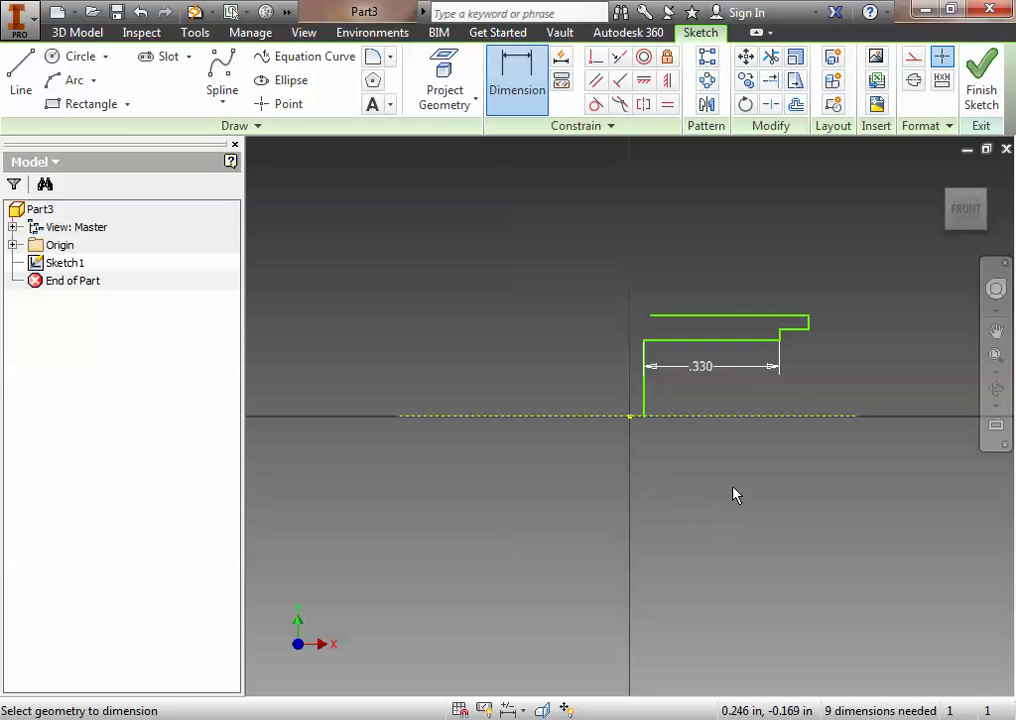
Step: Dimension the distance from the profile's long lower horizontal line to the construction line as 0.095 in
{"action": "left_click", "coordinate": [725, 346]}
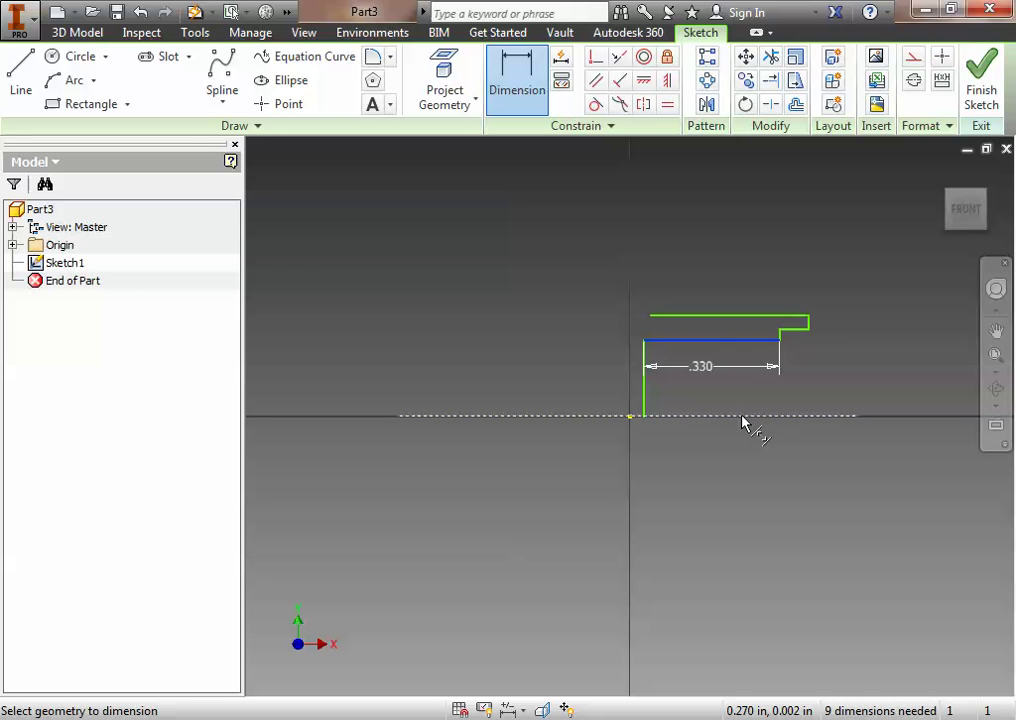
{"action": "left_click", "coordinate": [745, 415]}
{"action": "left_click", "coordinate": [857, 378]}
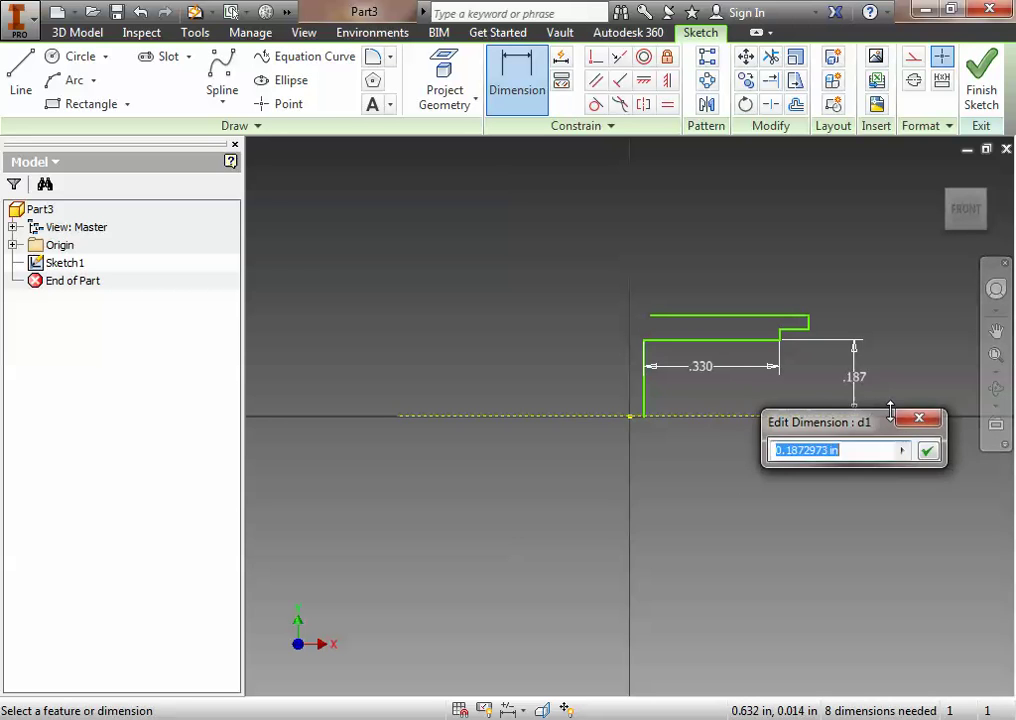
{"action": "type", "text": ".095"}
{"action": "key", "text": "Return"}
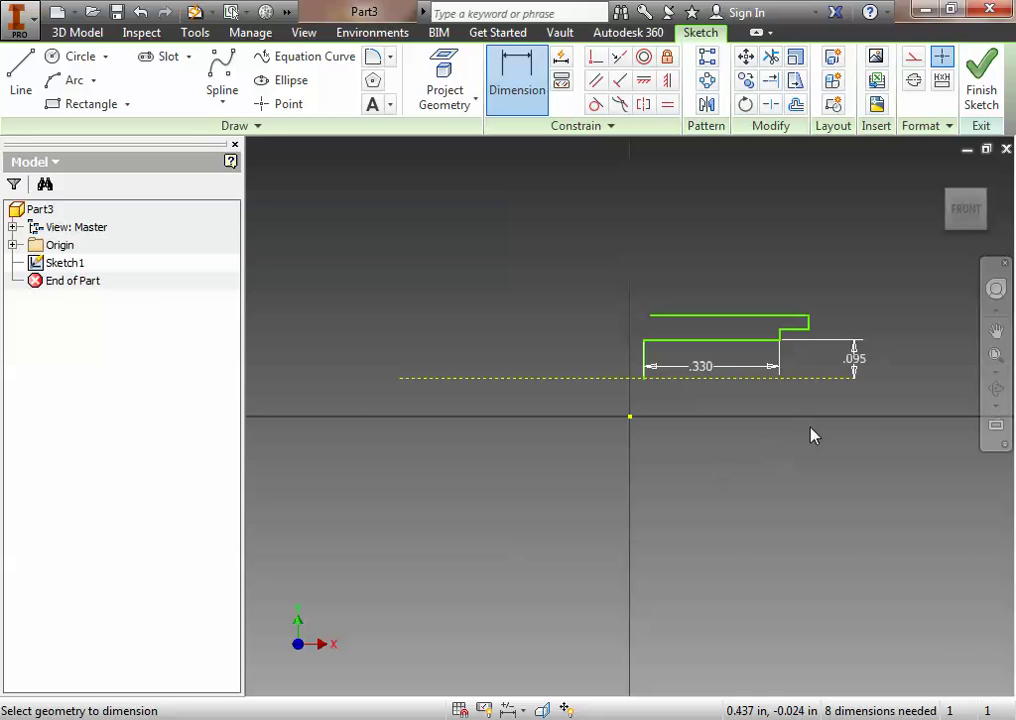
Step: Dimension the distance from the step's short horizontal line to the construction line as 0.125 in
{"action": "left_click", "coordinate": [797, 332]}
{"action": "left_click", "coordinate": [801, 378]}
{"action": "left_click", "coordinate": [893, 359]}
{"action": "type", "text": ".125"}
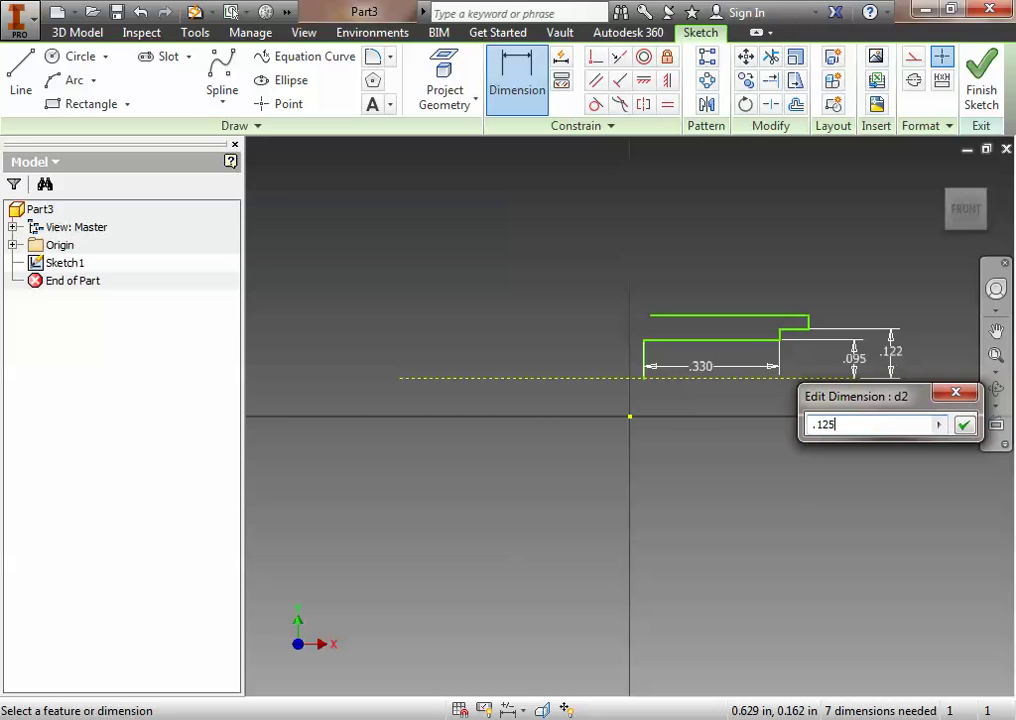
{"action": "key", "text": "Return"}
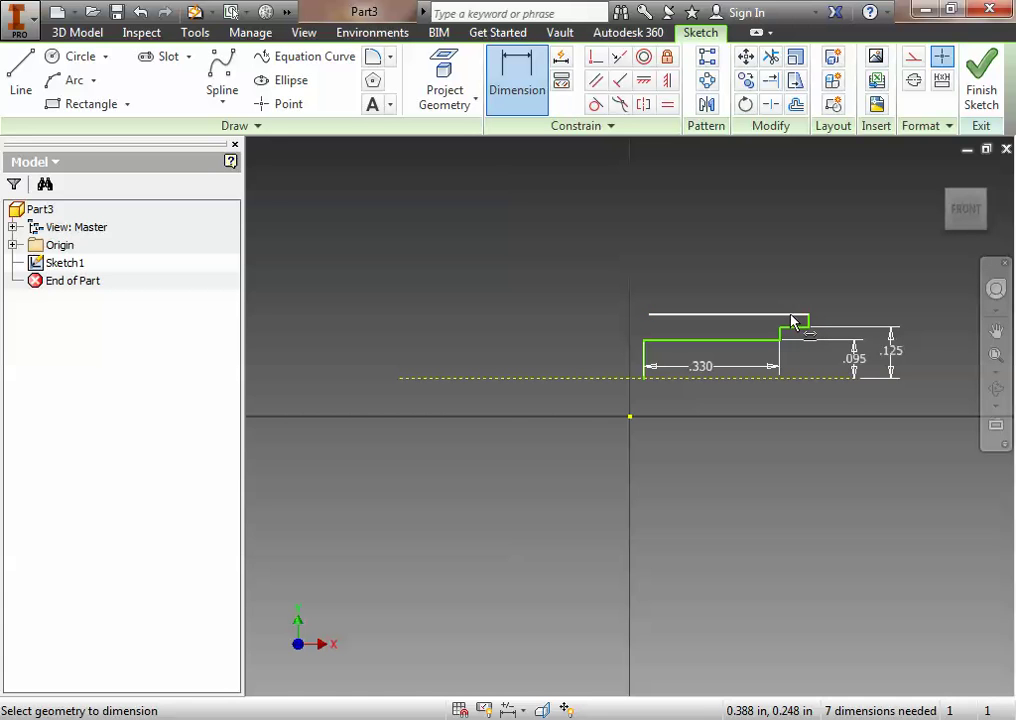
Step: Dimension the distance from the profile's uppermost horizontal line to the construction line as 0.145 in
{"action": "left_click", "coordinate": [796, 316]}
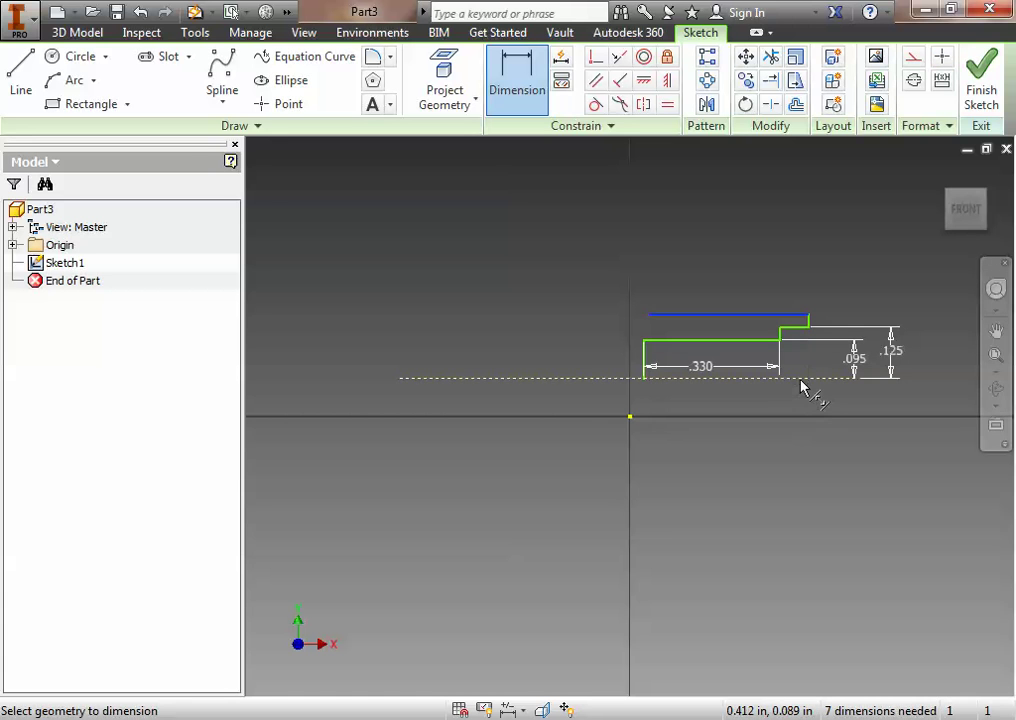
{"action": "left_click", "coordinate": [931, 350]}
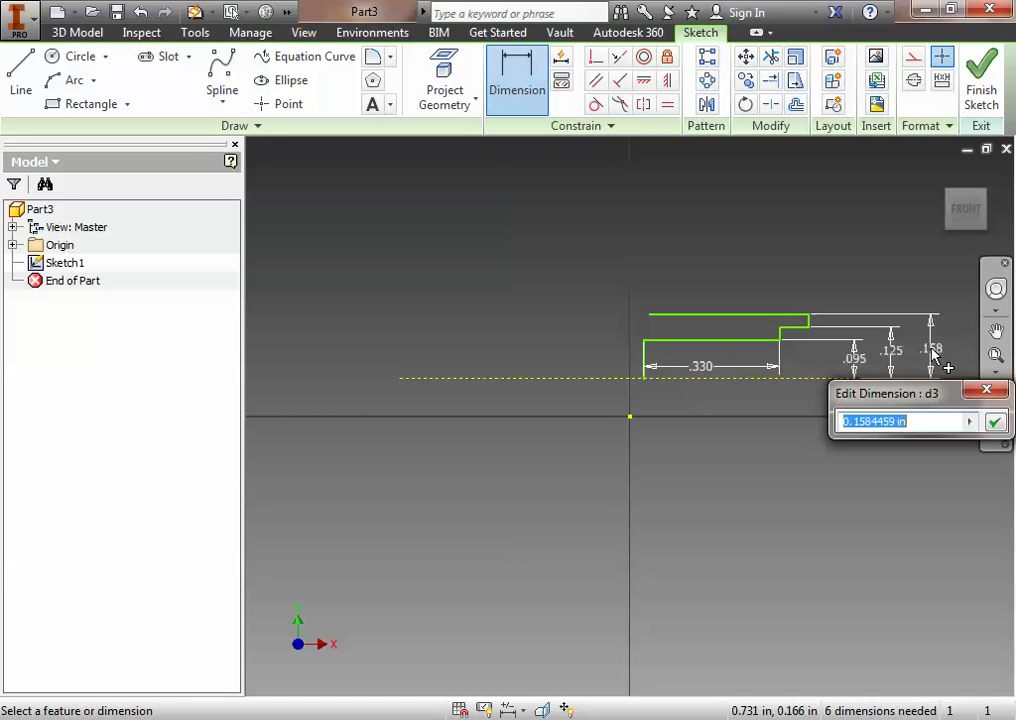
{"action": "type", "text": ".145"}
{"action": "key", "text": "Return"}
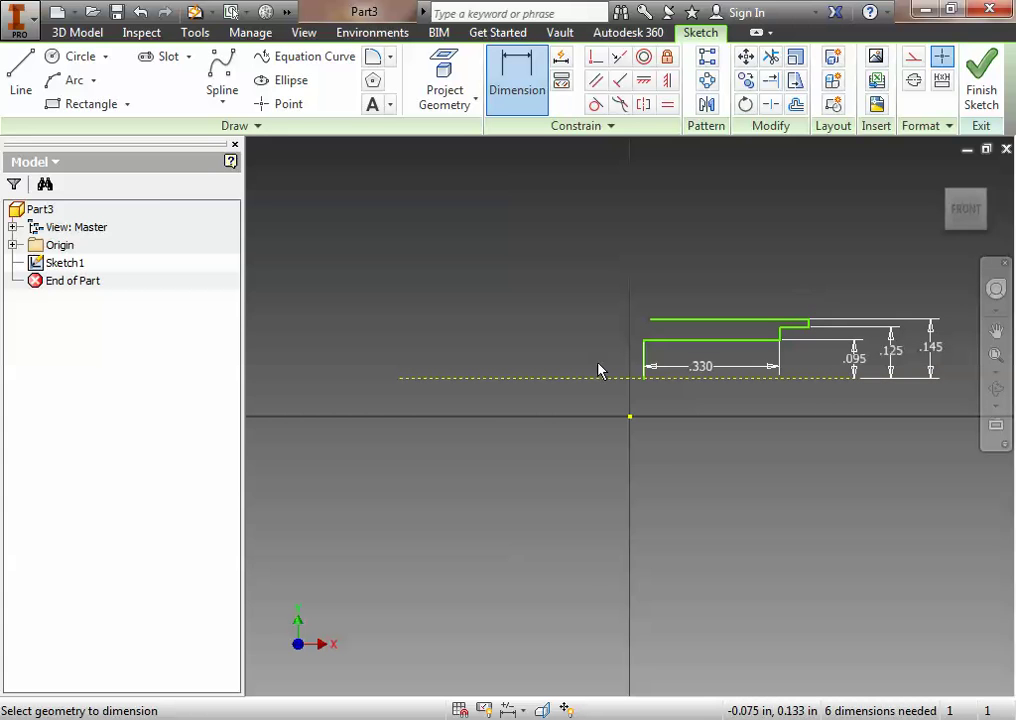
Step: Draw connected lines from the left end of the profile's upper line: about 0.076 in up, 0.081 in left and 0.076 in down
{"action": "left_click", "coordinate": [31, 58]}
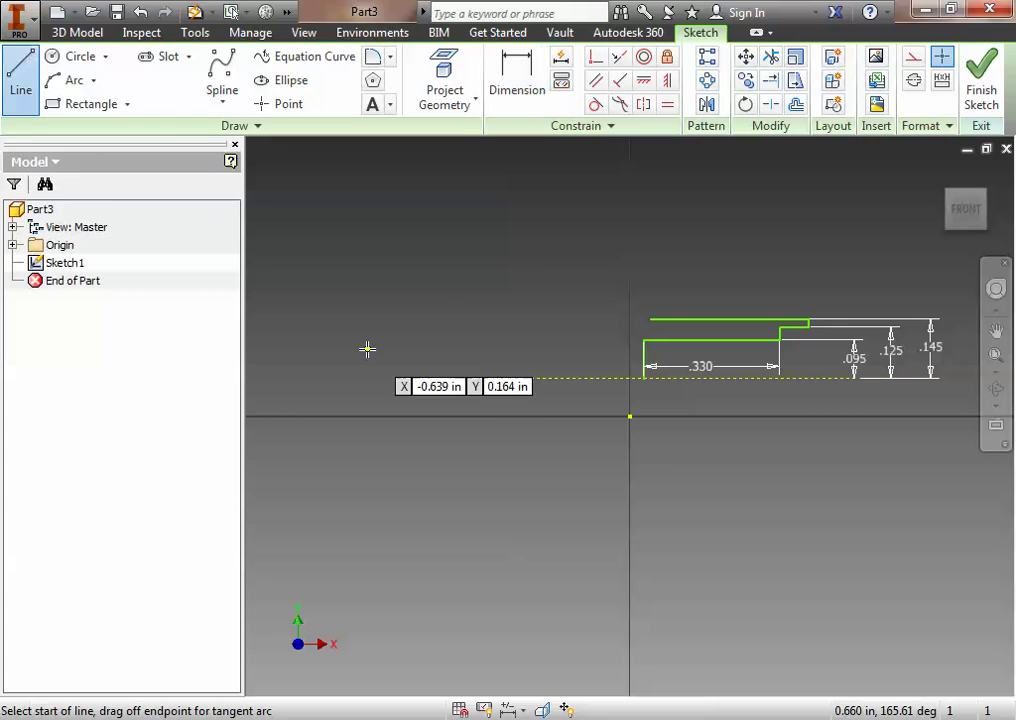
{"action": "left_click", "coordinate": [649, 320]}
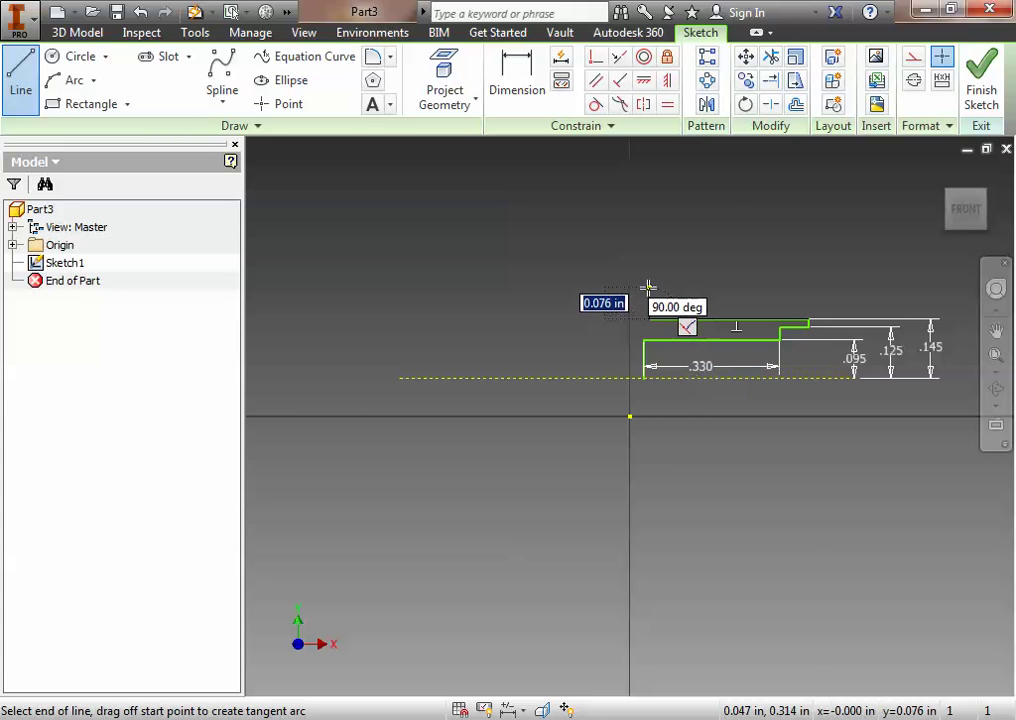
{"action": "left_click", "coordinate": [648, 289]}
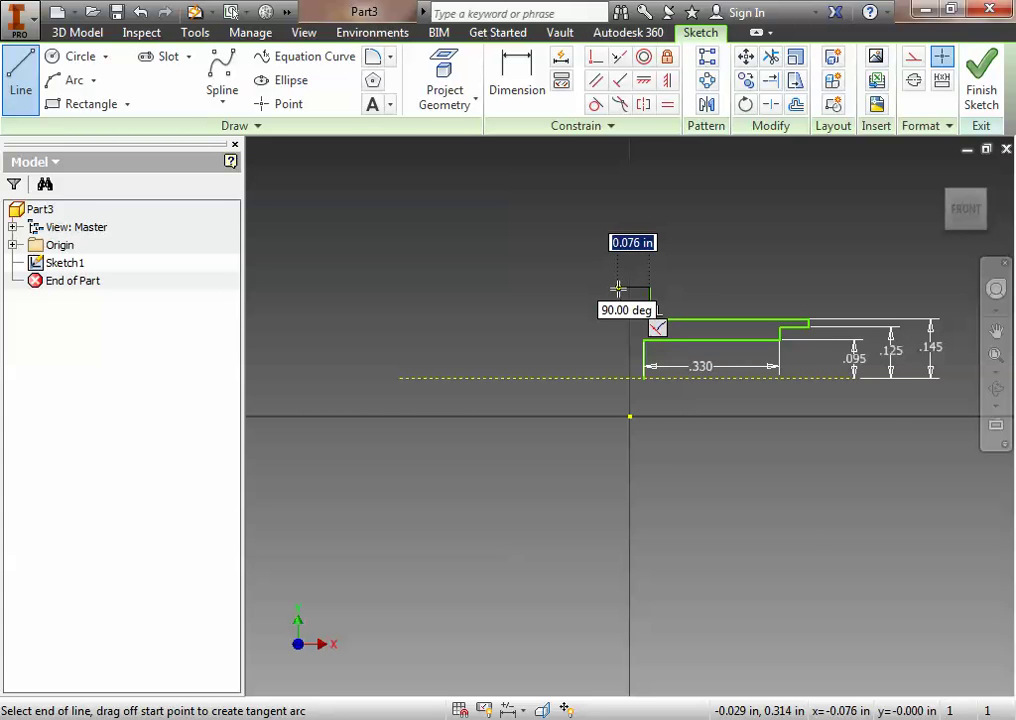
{"action": "left_click", "coordinate": [615, 289]}
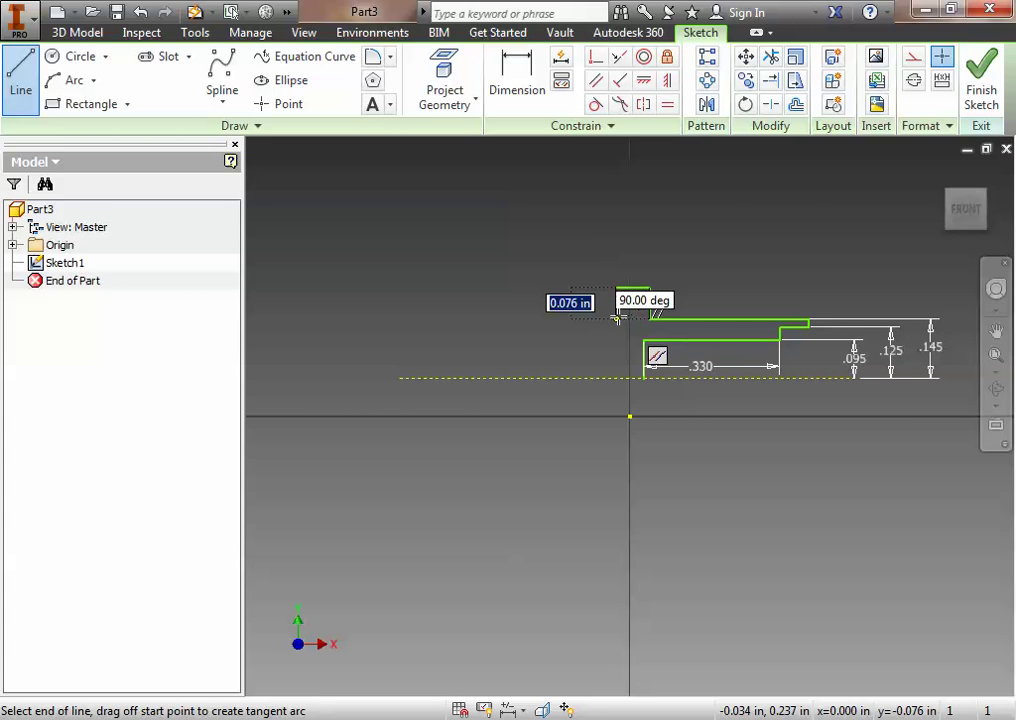
{"action": "left_click", "coordinate": [615, 318]}
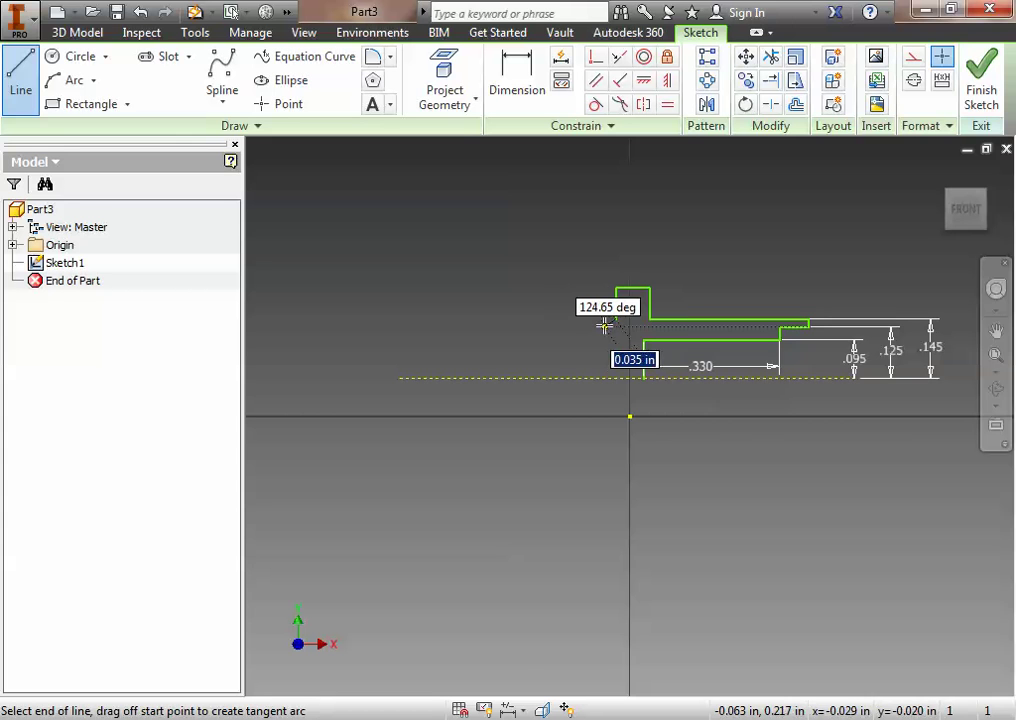
{"action": "key", "text": "Escape"}
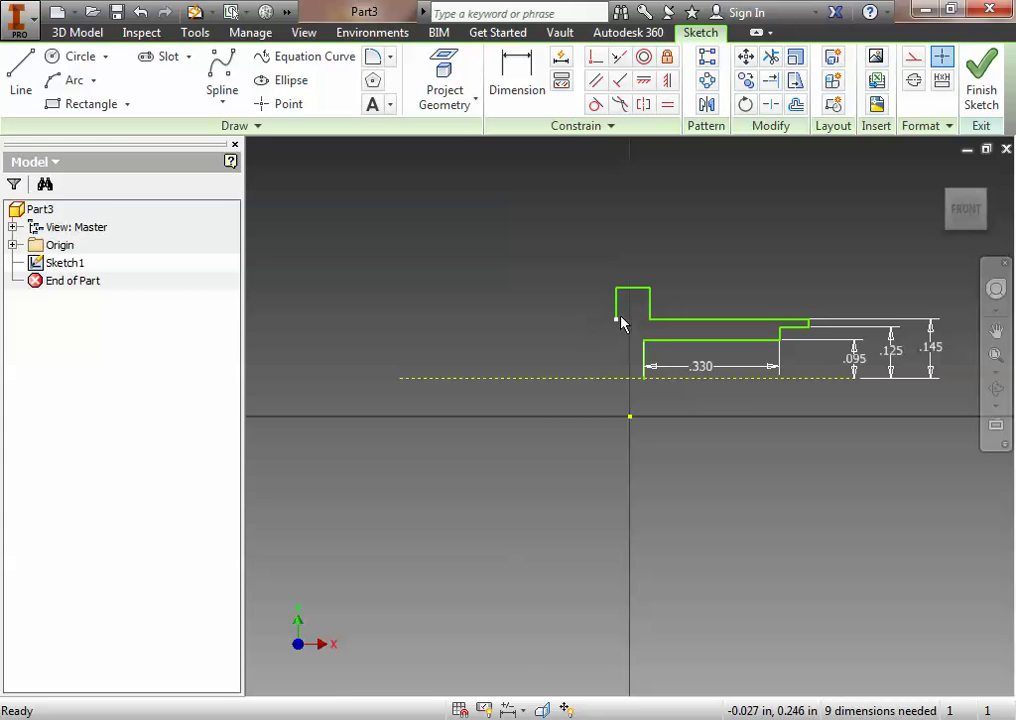
Step: Undo the last downward line and redraw it shorter, about 0.038 in, from the tab's upper-left corner
{"action": "key", "text": "ctrl+z"}
{"action": "left_click", "coordinate": [20, 74]}
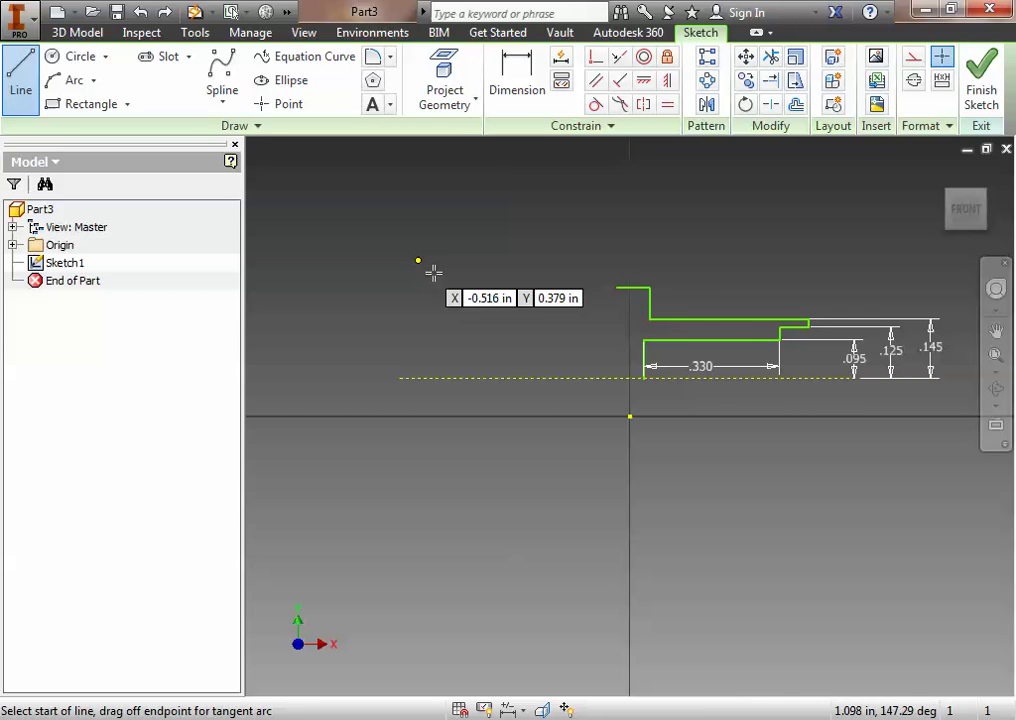
{"action": "left_click", "coordinate": [617, 290]}
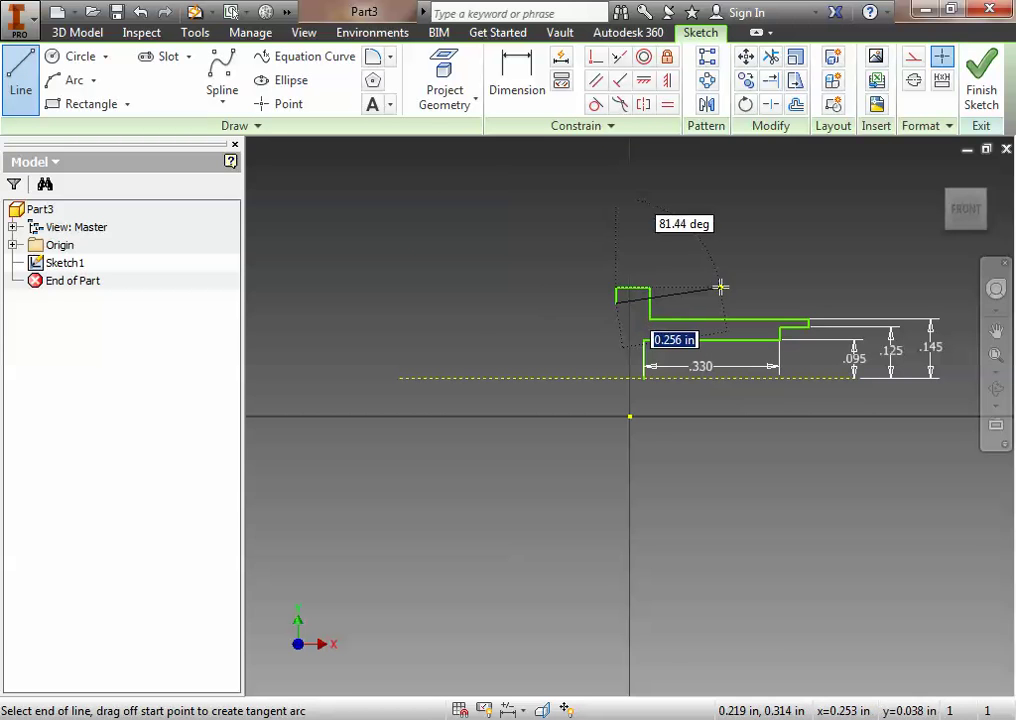
{"action": "key", "text": "Escape"}
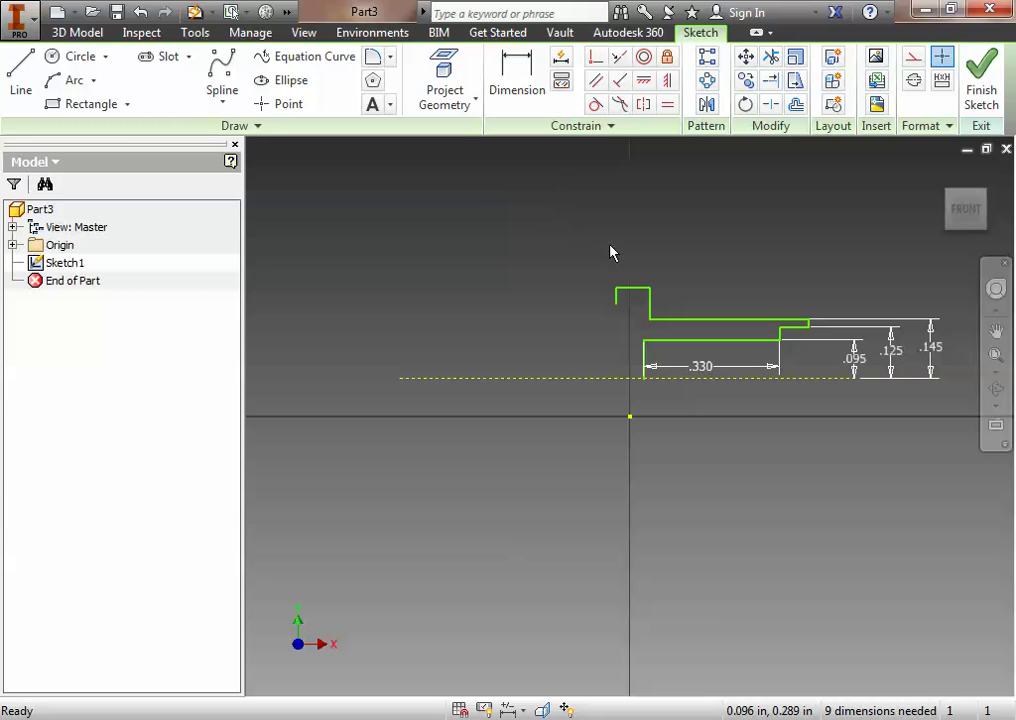
Step: Dimension the step's short horizontal line at the profile's right end to 0.05 in
{"action": "left_click", "coordinate": [510, 90]}
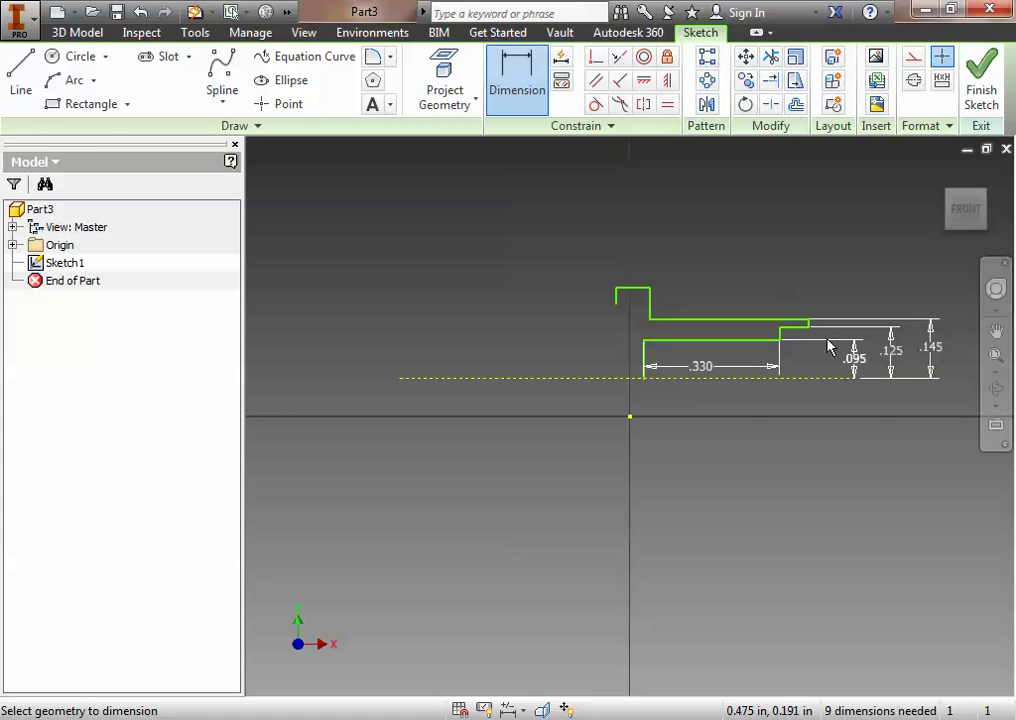
{"action": "left_click", "coordinate": [799, 327]}
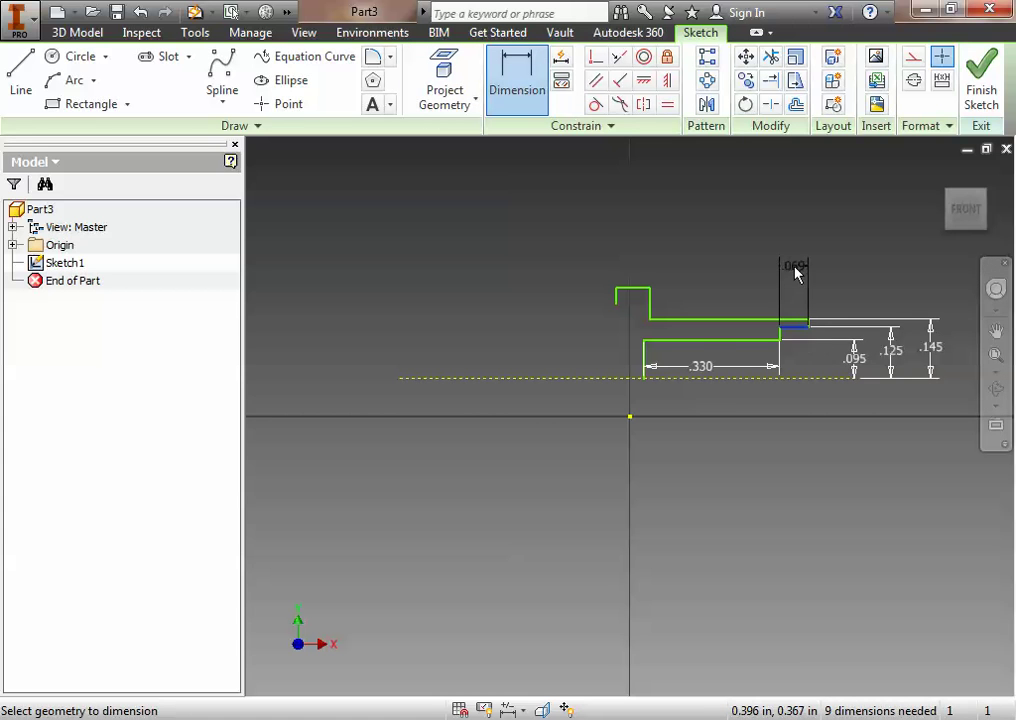
{"action": "left_click", "coordinate": [798, 273]}
{"action": "type", "text": ".05"}
{"action": "key", "text": "Return"}
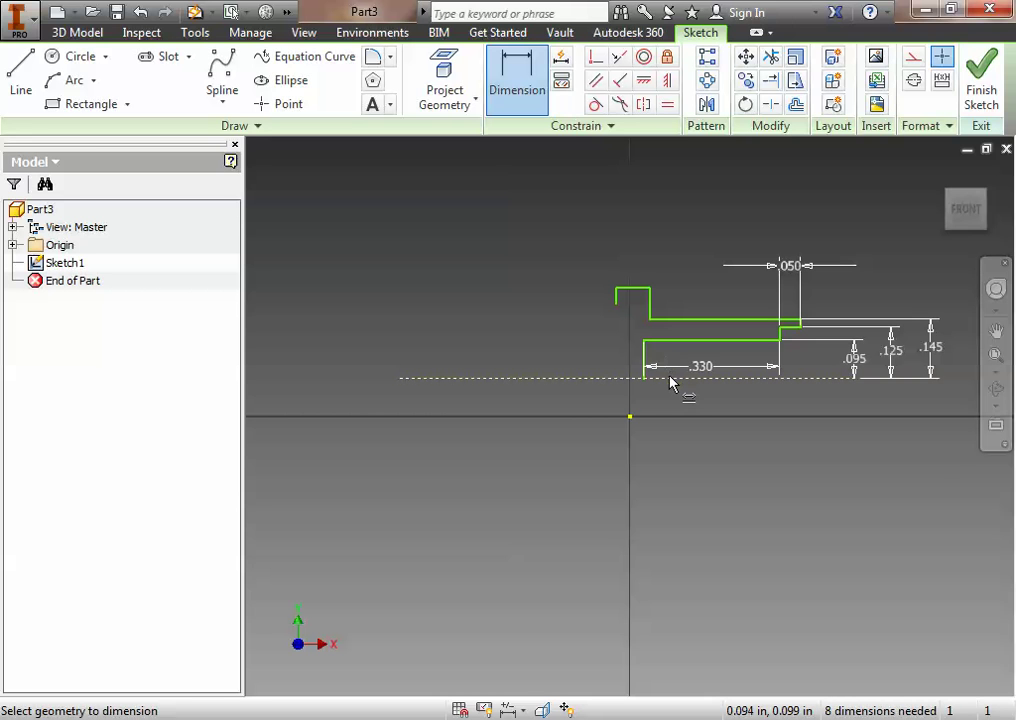
Step: Dimension the width of the raised tab's top line to 0.07 in
{"action": "left_click", "coordinate": [594, 377]}
{"action": "left_click", "coordinate": [641, 289]}
{"action": "left_click", "coordinate": [636, 271]}
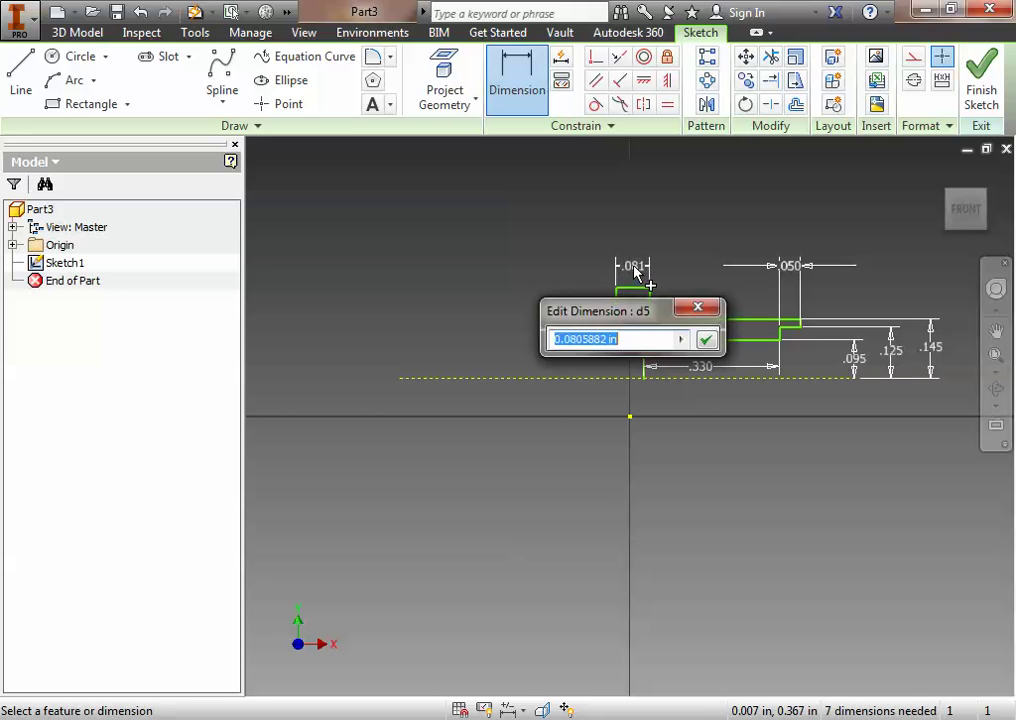
{"action": "type", "text": ".01"}
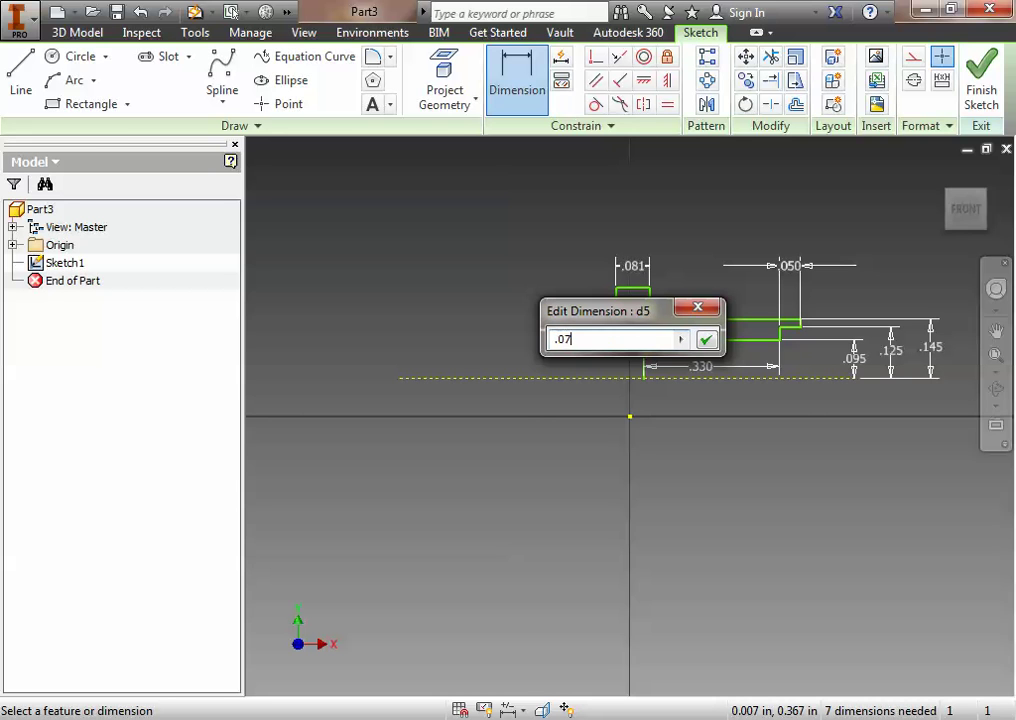
{"action": "key", "text": "Return"}
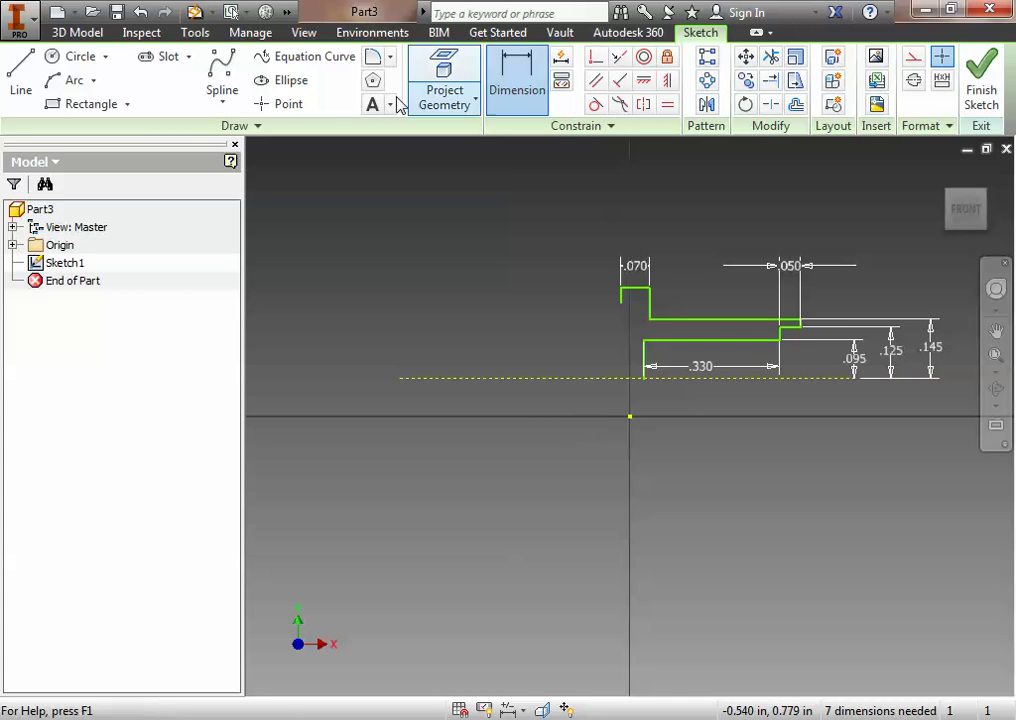
Step: Draw a line along the construction line from the lower vertical's bottom end leftward until it aligns with the tab's left edge
{"action": "left_click", "coordinate": [20, 75]}
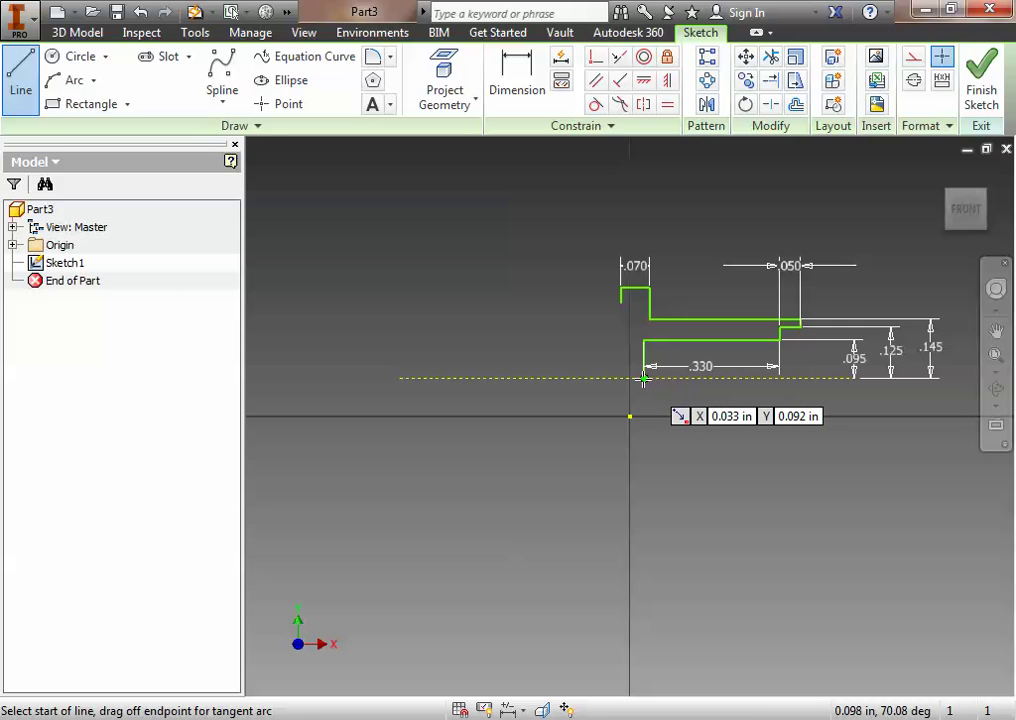
{"action": "left_click", "coordinate": [643, 378]}
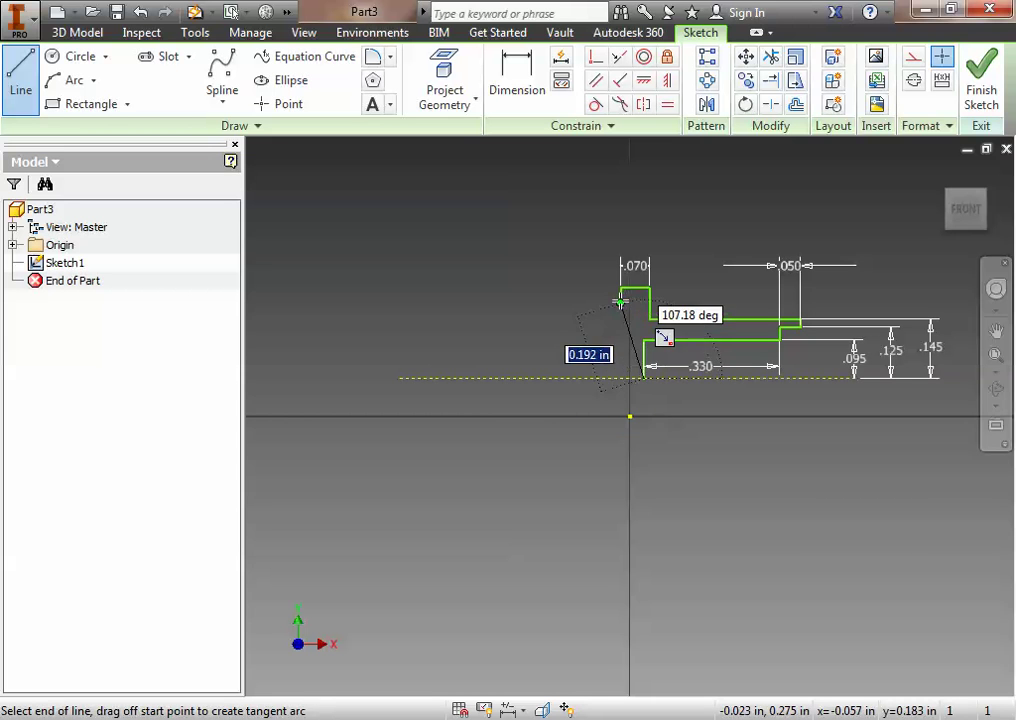
{"action": "double_click", "coordinate": [621, 378]}
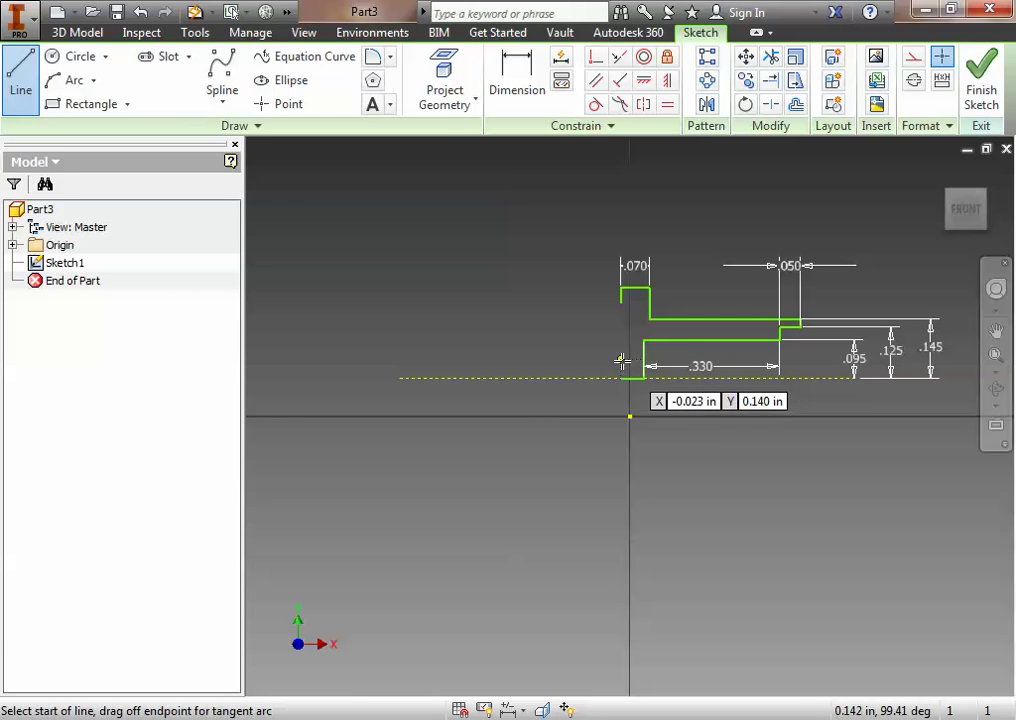
{"action": "left_click", "coordinate": [620, 338]}
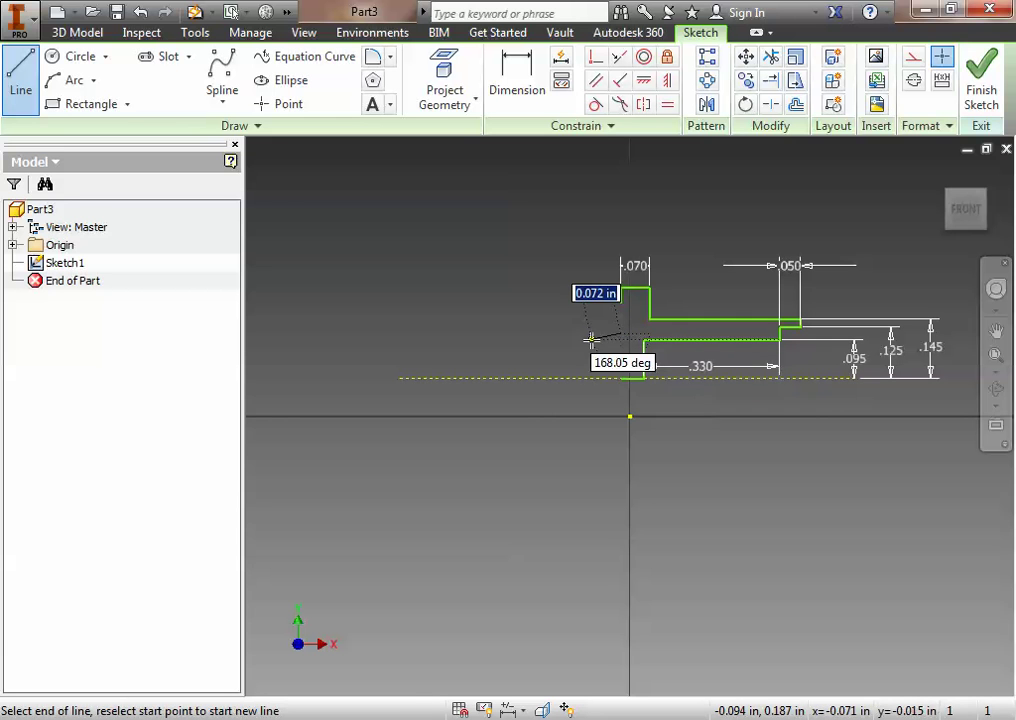
{"action": "double_click", "coordinate": [619, 377]}
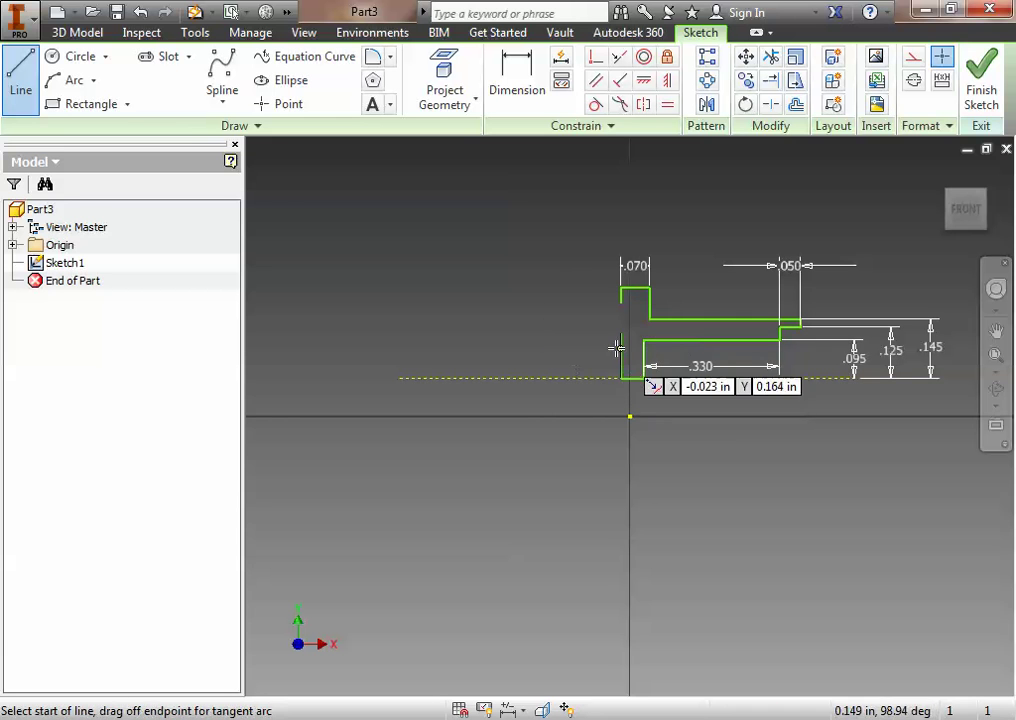
{"action": "key", "text": "ctrl+z"}
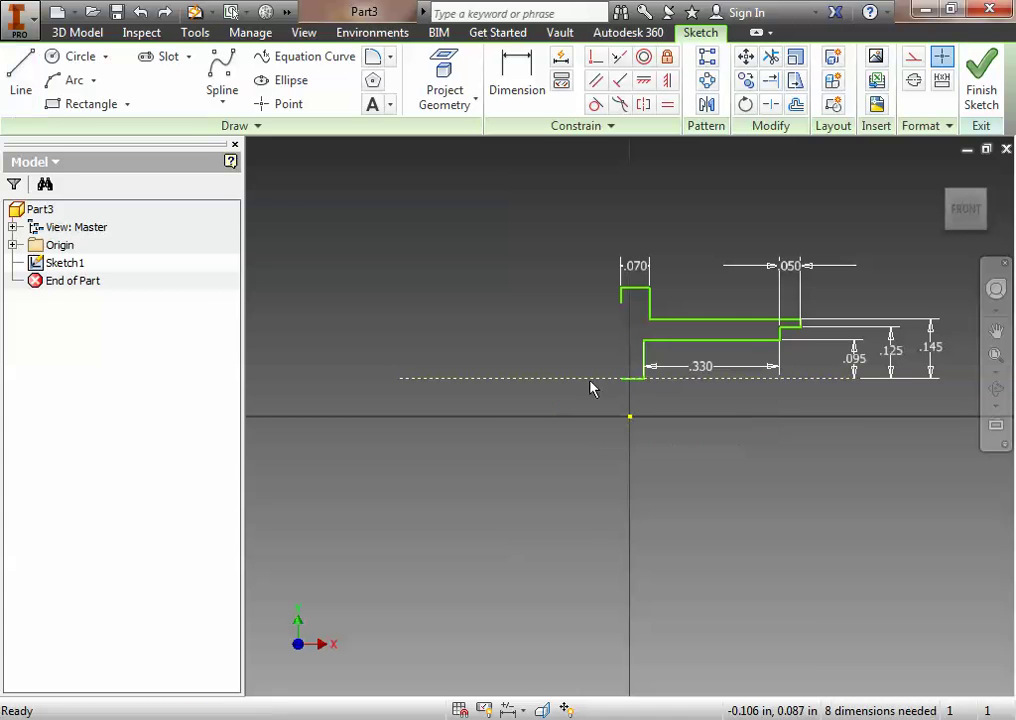
Step: Draw stepped lines from the bottom line's left end: up about 0.095 in, left 0.28 in, up 0.03 in and left 0.205 in
{"action": "left_click", "coordinate": [21, 75]}
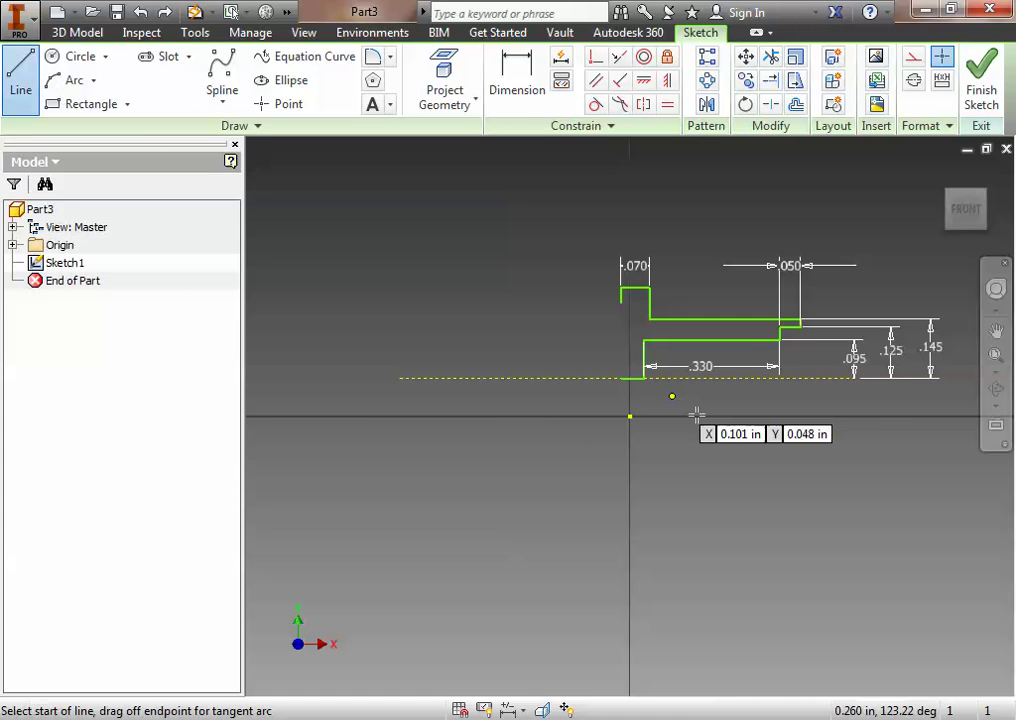
{"action": "left_click", "coordinate": [621, 378]}
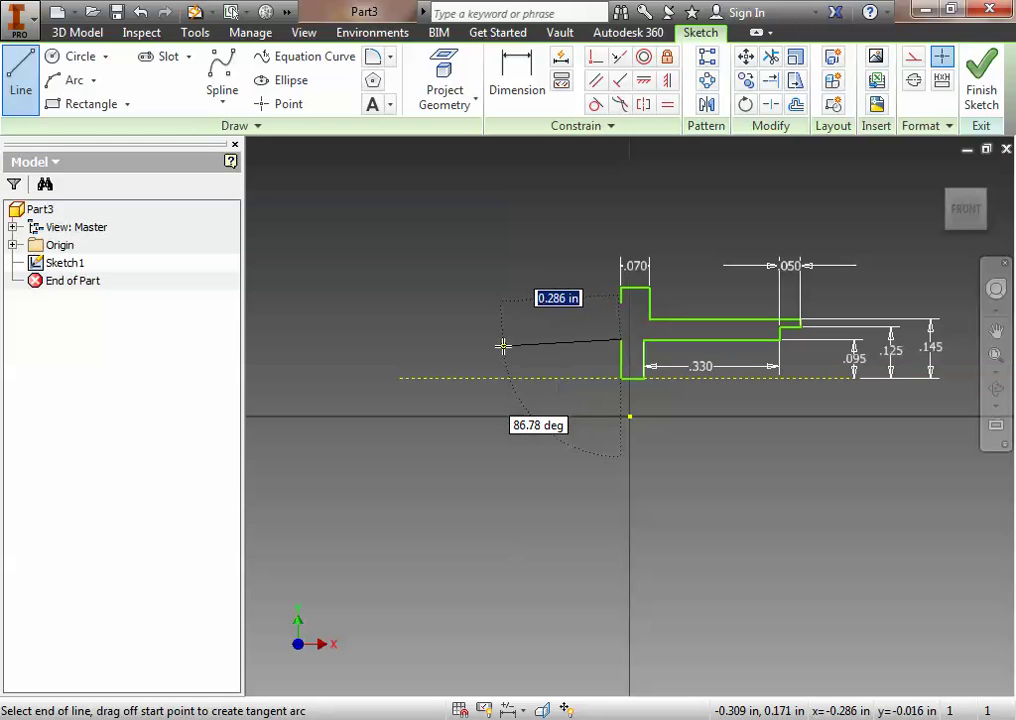
{"action": "left_click", "coordinate": [506, 340]}
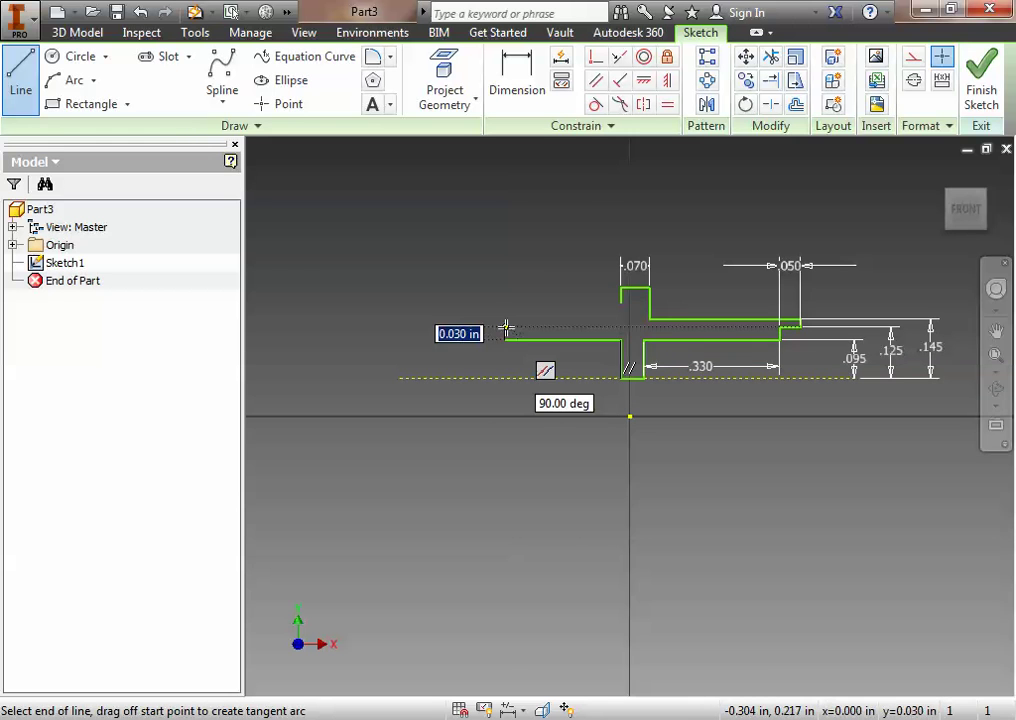
{"action": "left_click", "coordinate": [506, 327]}
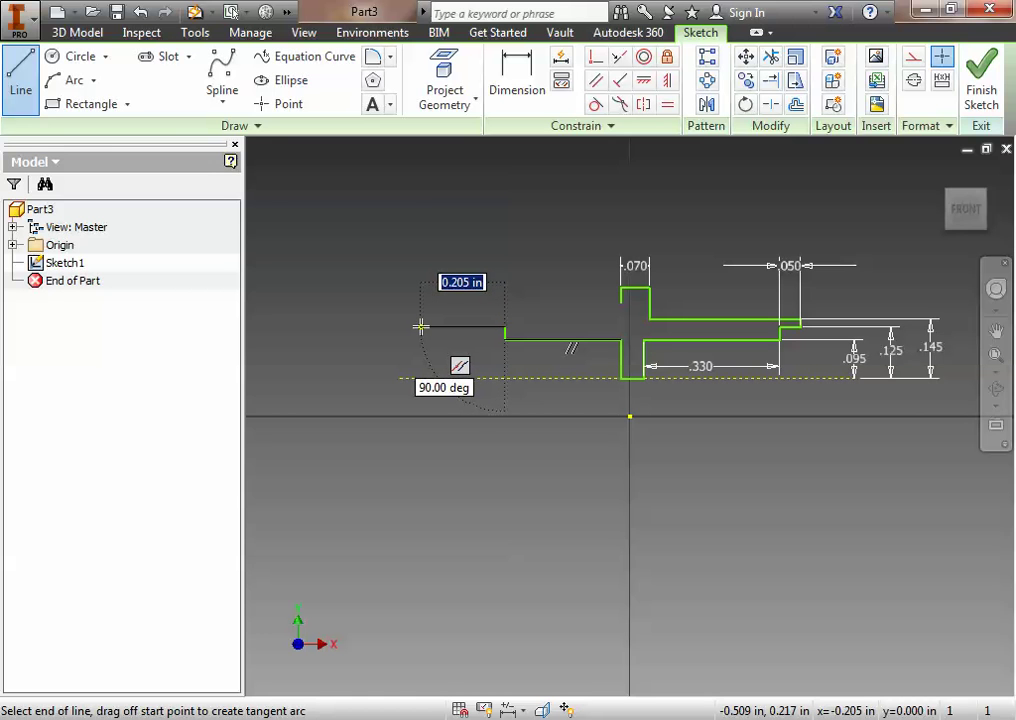
{"action": "left_click", "coordinate": [420, 327]}
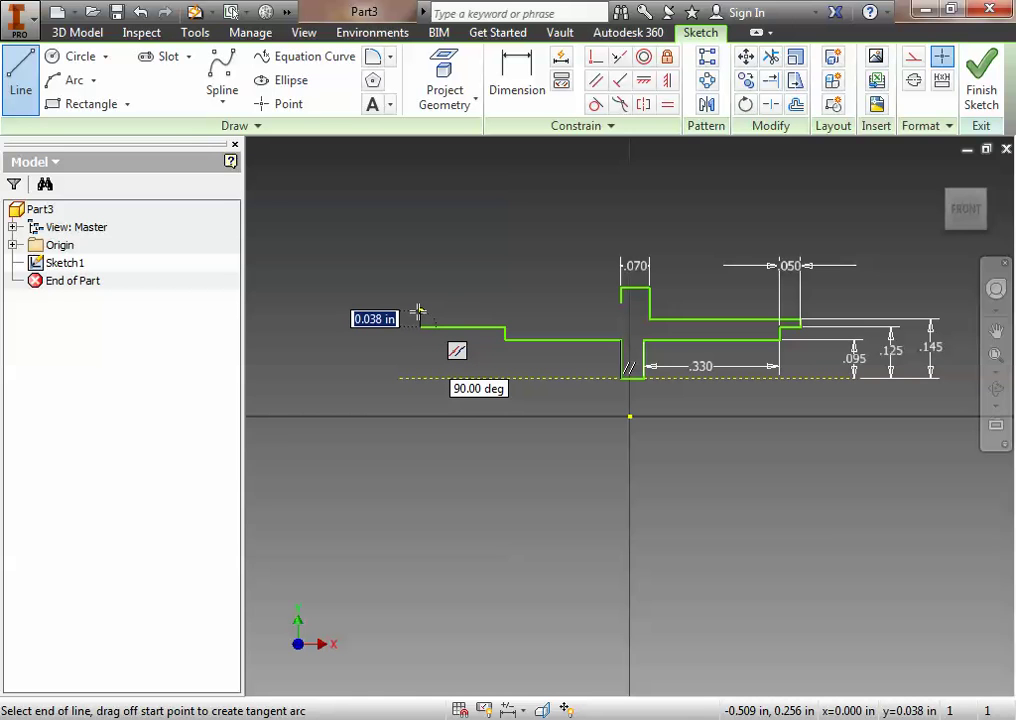
Step: Continue the stepped line up about 0.038 in and right about 0.053 in, ending with a short downward segment
{"action": "left_click", "coordinate": [418, 312]}
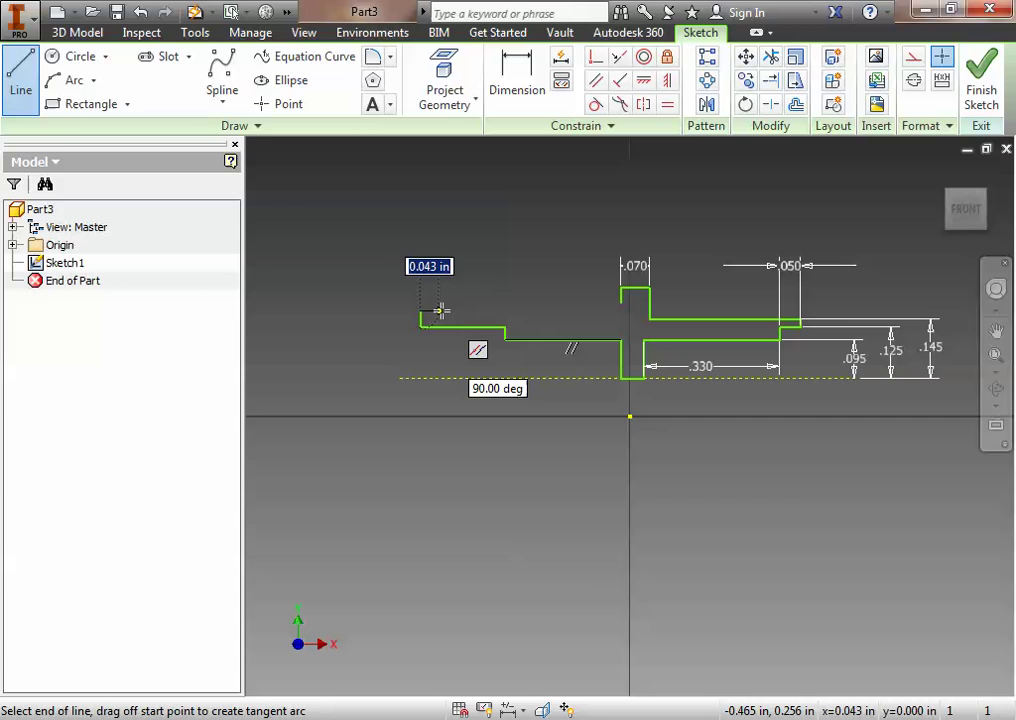
{"action": "left_click", "coordinate": [443, 312]}
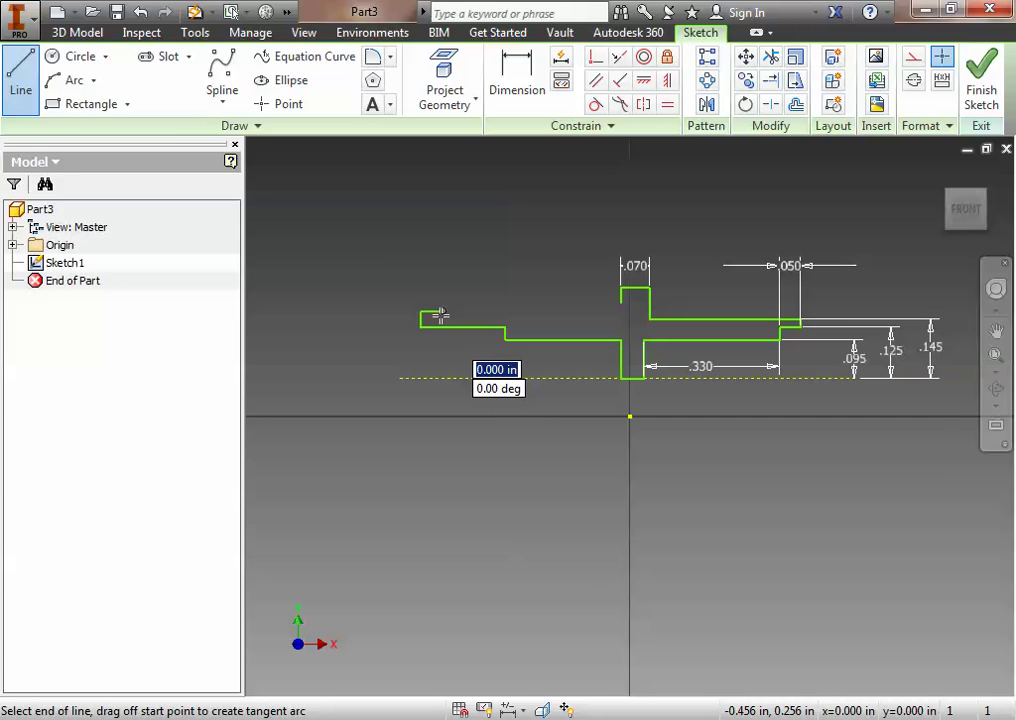
{"action": "scroll", "coordinate": [440, 316], "scroll_direction": "up", "scroll_amount": 5}
{"action": "left_click", "coordinate": [443, 297]}
{"action": "key", "text": "Escape"}
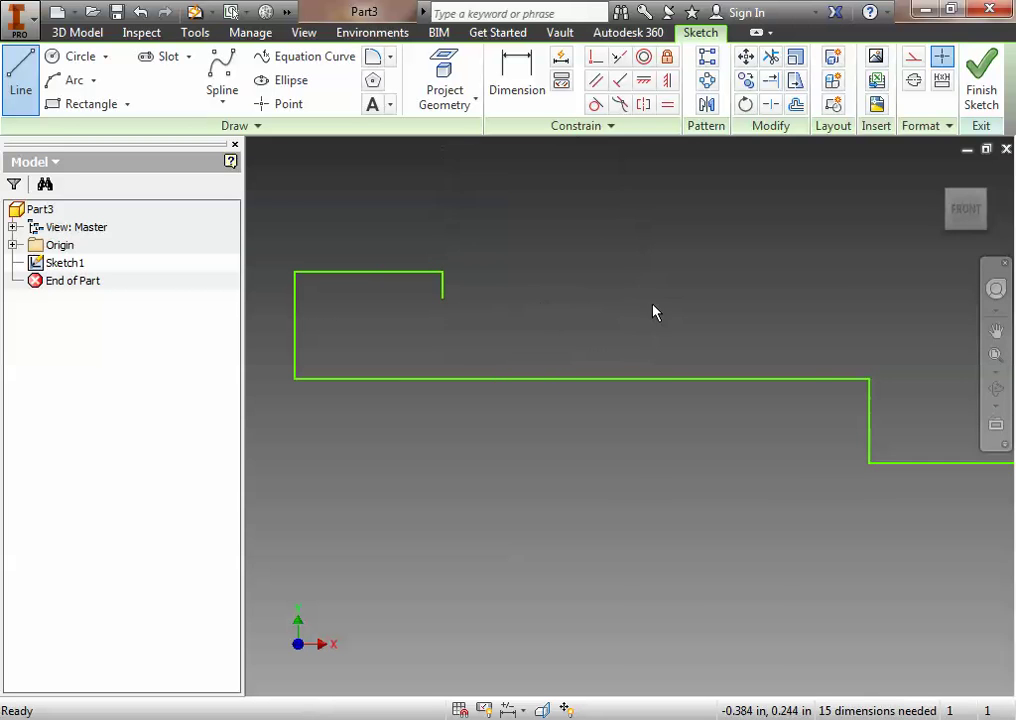
Step: Dimension the lower horizontal line left of the tab to 0.19 in
{"action": "scroll", "coordinate": [659, 311], "scroll_direction": "down", "scroll_amount": 4}
{"action": "mouse_move", "coordinate": [785, 320]}
{"action": "middle_mouse_down"}
{"action": "mouse_move", "coordinate": [685, 340]}
{"action": "mouse_move", "coordinate": [596, 304]}
{"action": "mouse_move", "coordinate": [644, 315]}
{"action": "mouse_move", "coordinate": [541, 321]}
{"action": "mouse_move", "coordinate": [469, 350]}
{"action": "middle_mouse_up"}
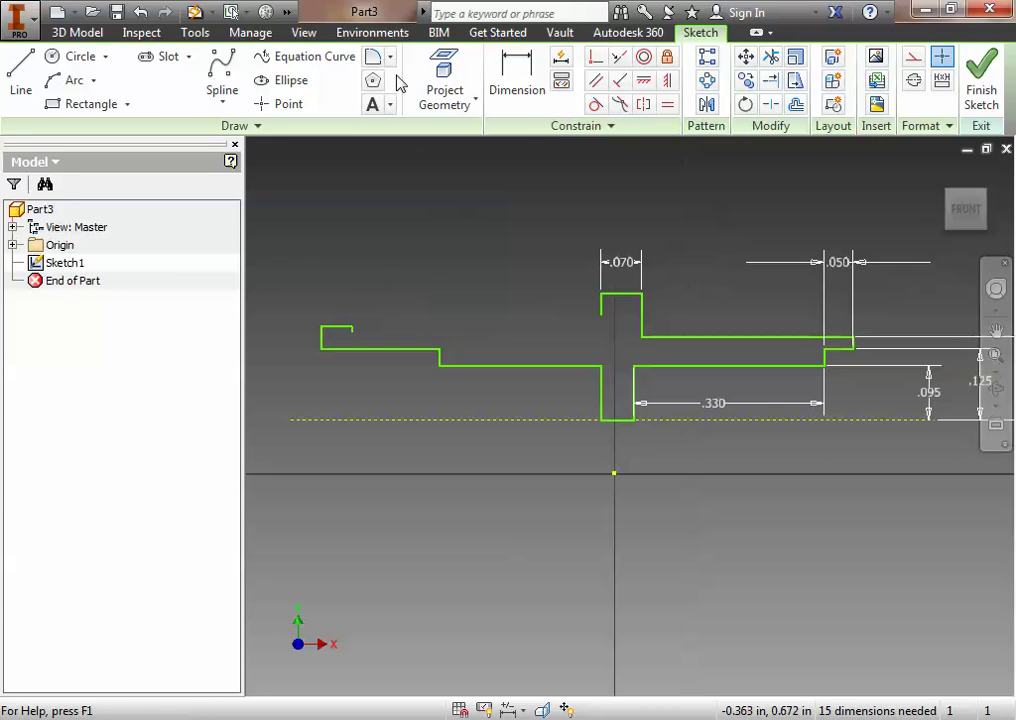
{"action": "left_click", "coordinate": [537, 70]}
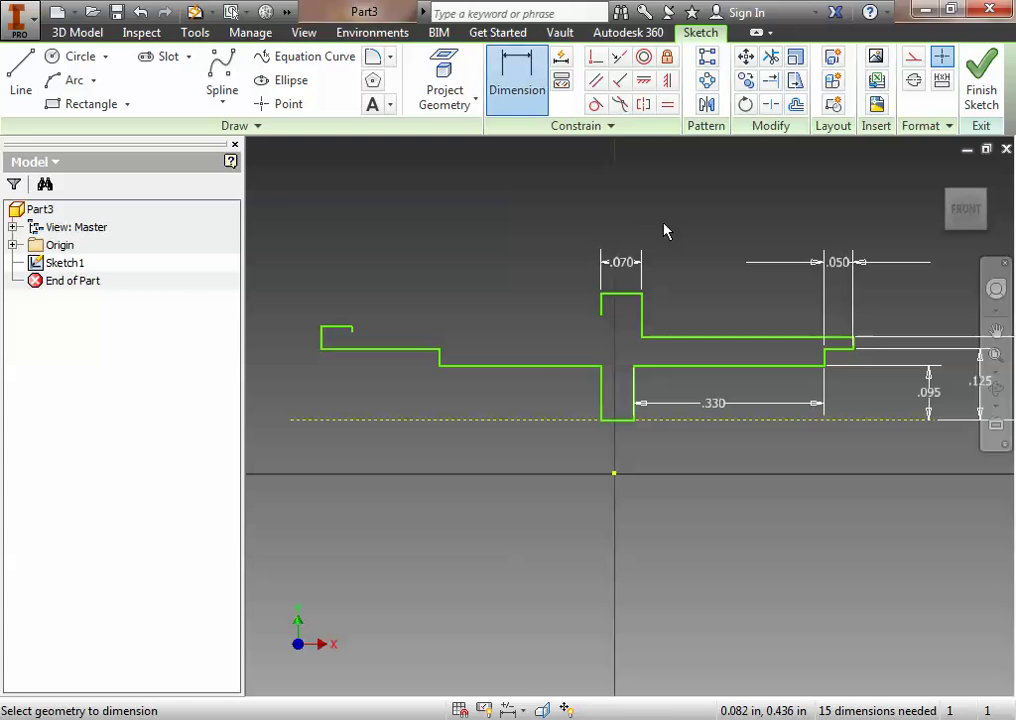
{"action": "left_click", "coordinate": [537, 366]}
{"action": "left_click", "coordinate": [520, 272]}
{"action": "type", "text": ".19"}
{"action": "key", "text": "Return"}
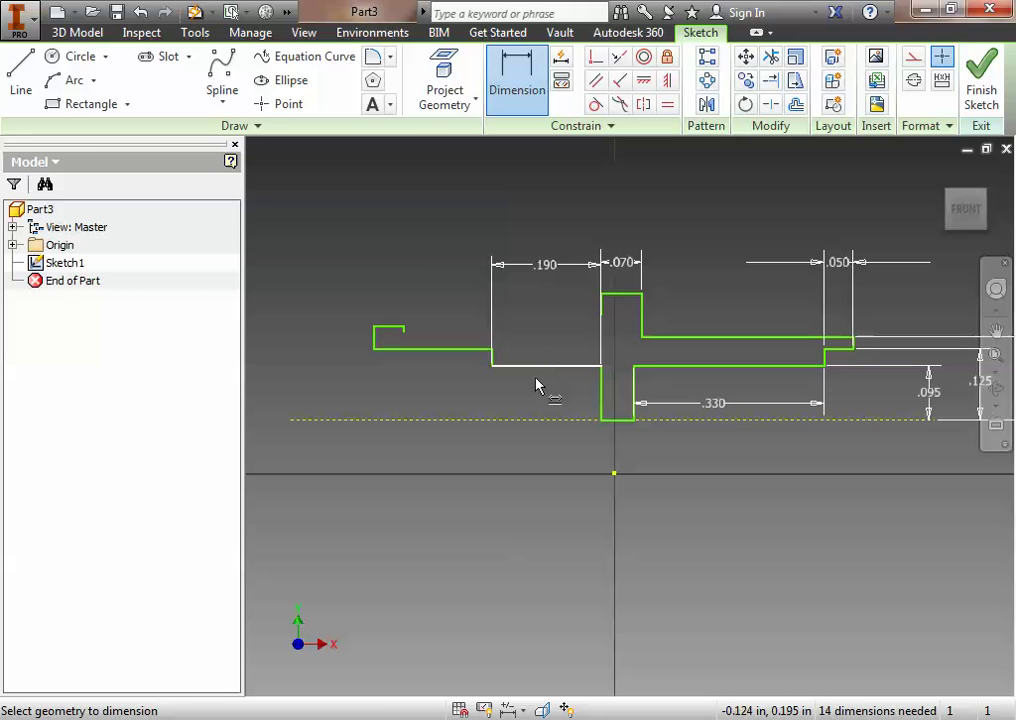
Step: Dimension the leftmost long horizontal line of the step to 0.25 in
{"action": "left_click", "coordinate": [418, 350]}
{"action": "left_click", "coordinate": [421, 260]}
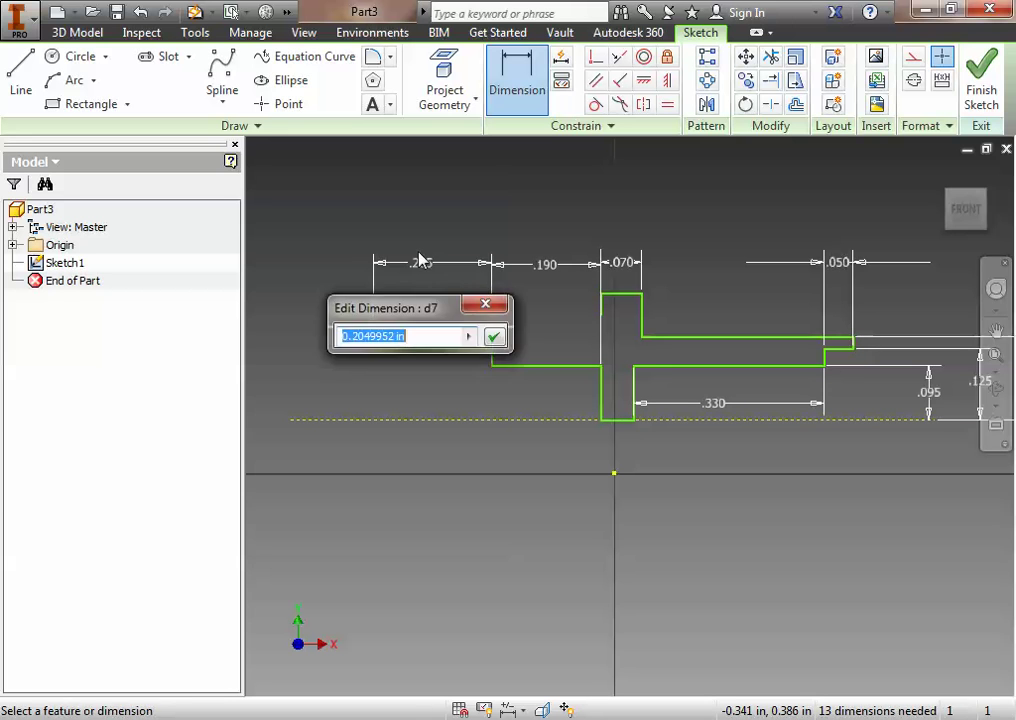
{"action": "type", "text": ".25"}
{"action": "key", "text": "Return"}
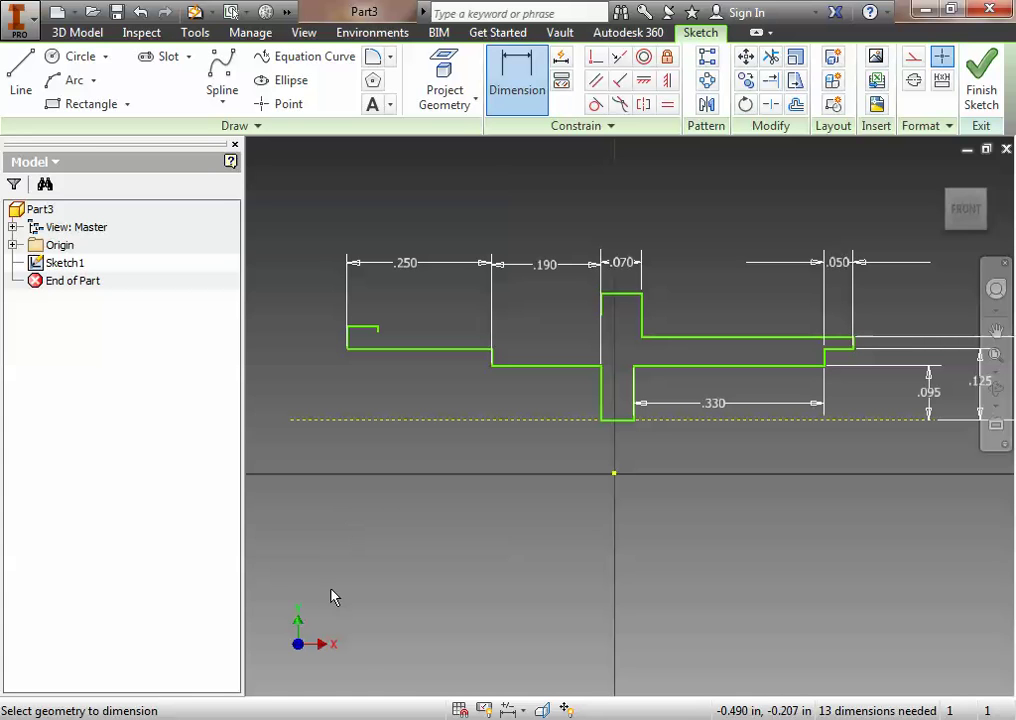
Step: Dimension the leftmost long horizontal line at 0.125 in from the construction line
{"action": "left_click", "coordinate": [375, 350]}
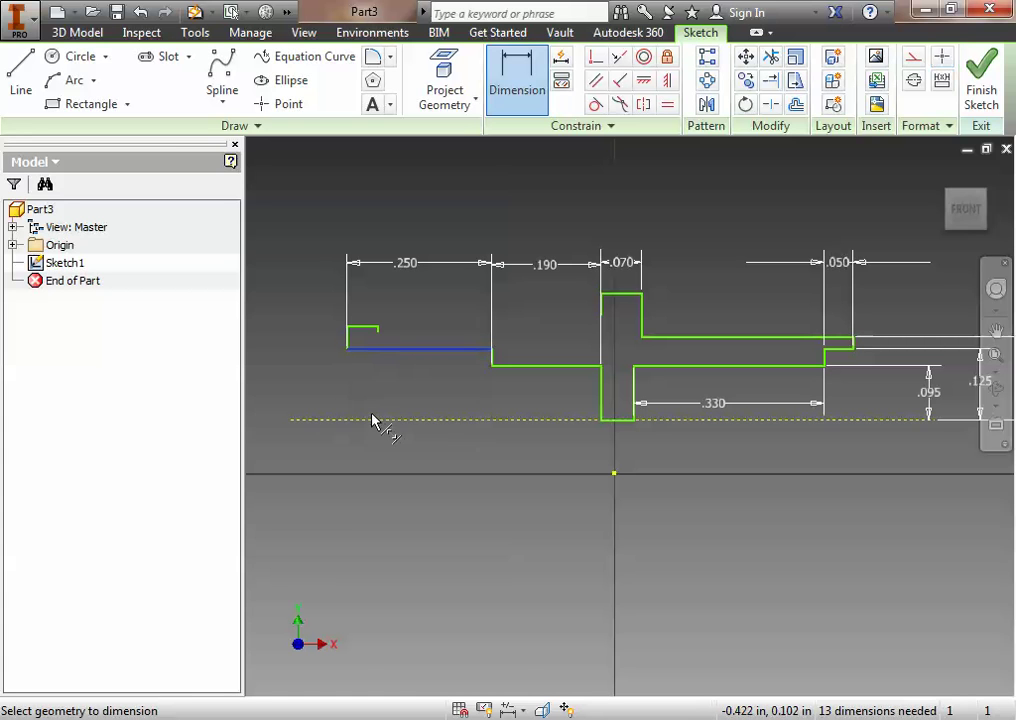
{"action": "left_click", "coordinate": [374, 420]}
{"action": "left_click", "coordinate": [297, 405]}
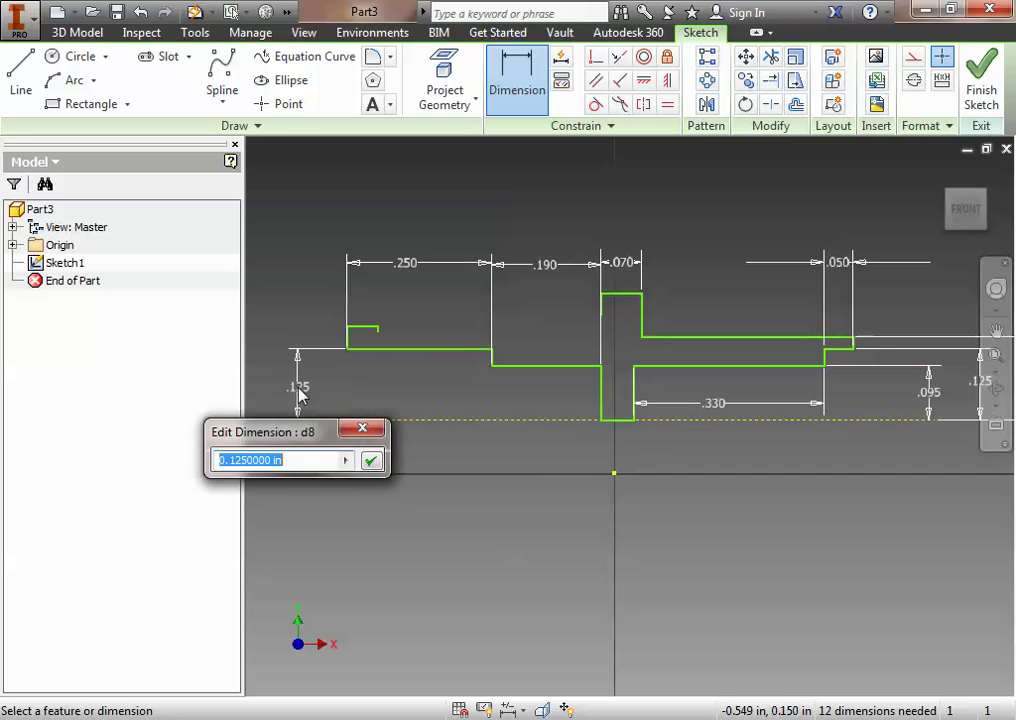
{"action": "left_click", "coordinate": [380, 460]}
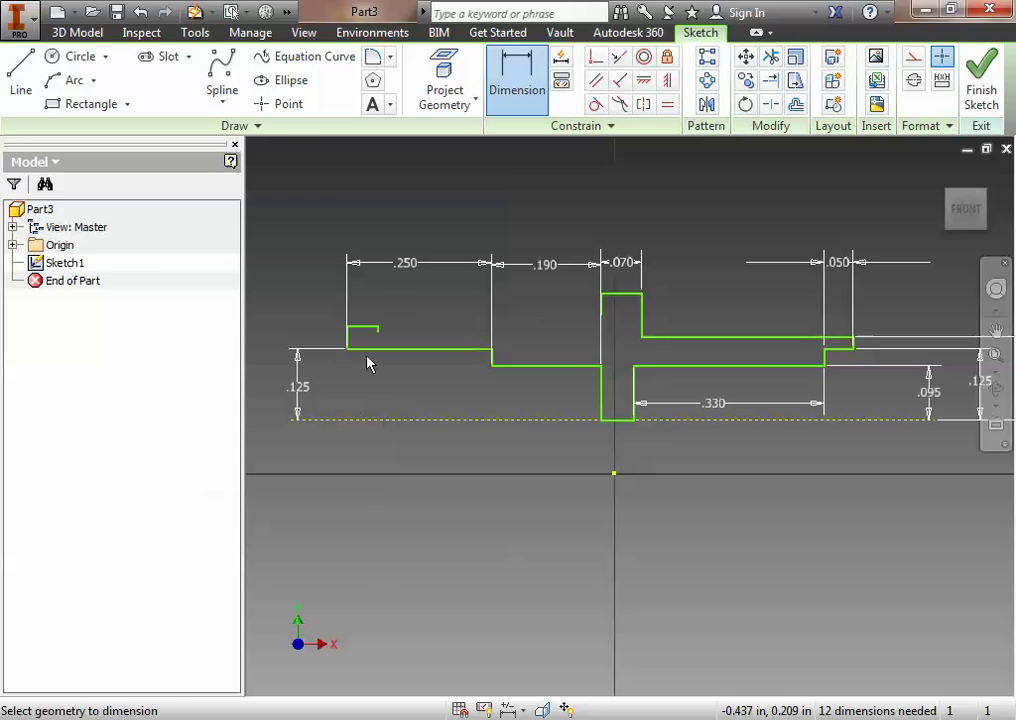
Step: Dimension the short upper line at the profile's left end to 0.15 in from the construction line
{"action": "left_click", "coordinate": [368, 328]}
{"action": "left_click", "coordinate": [381, 420]}
{"action": "left_click", "coordinate": [273, 386]}
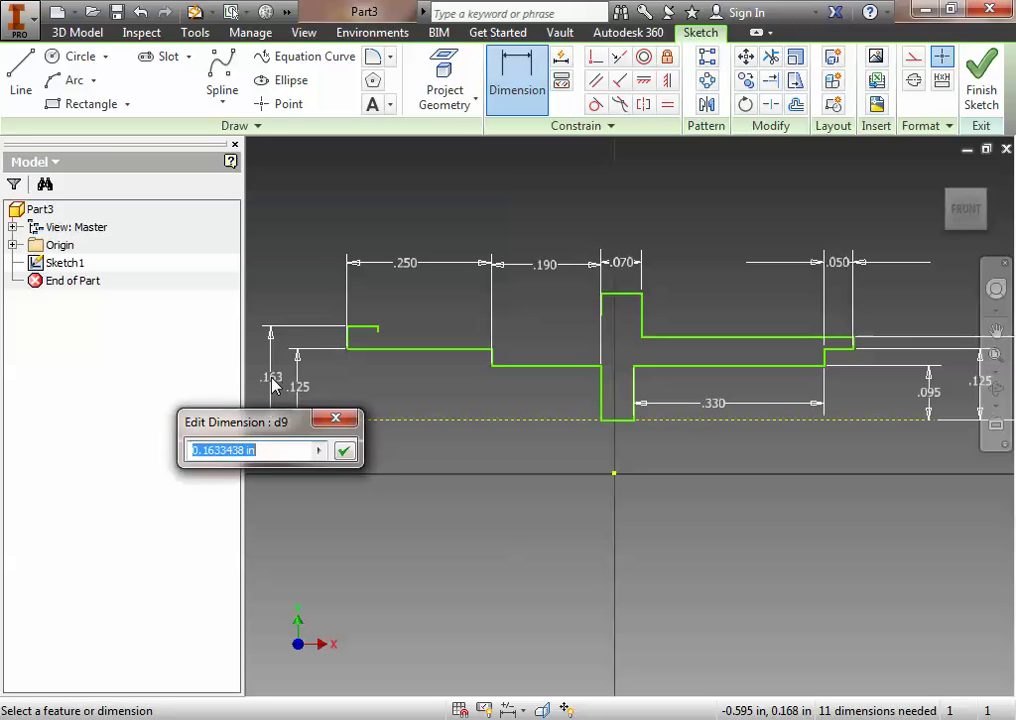
{"action": "type", "text": ".15"}
{"action": "key", "text": "Return"}
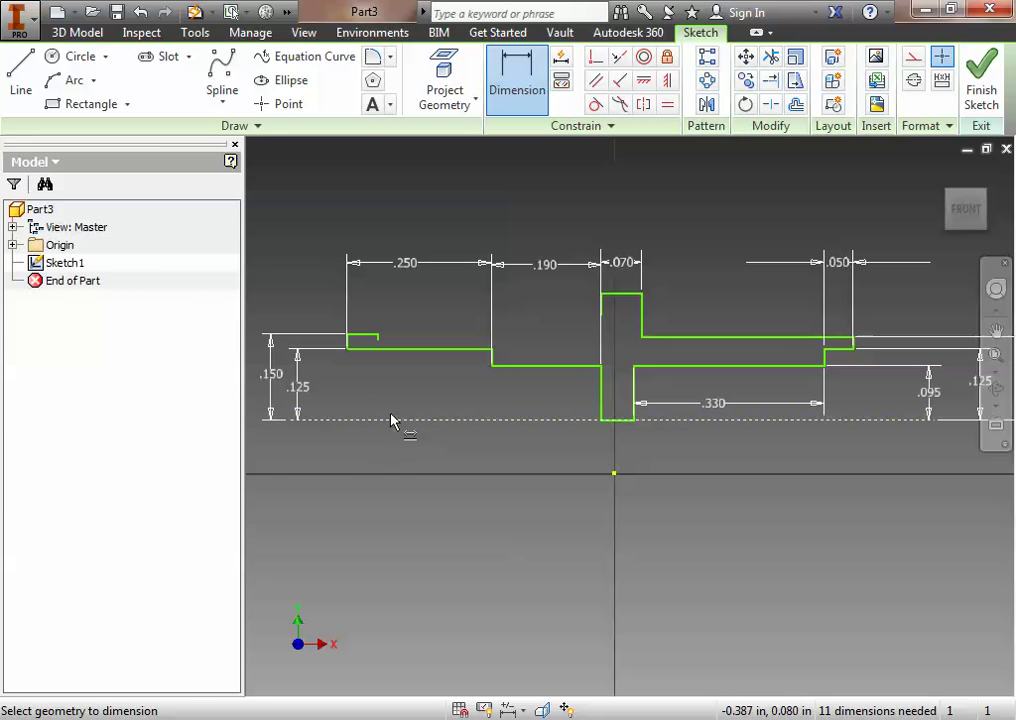
Step: Dimension the short downward segment at the profile's upper left to 0.01 in
{"action": "scroll", "coordinate": [390, 400], "scroll_direction": "up", "scroll_amount": 3}
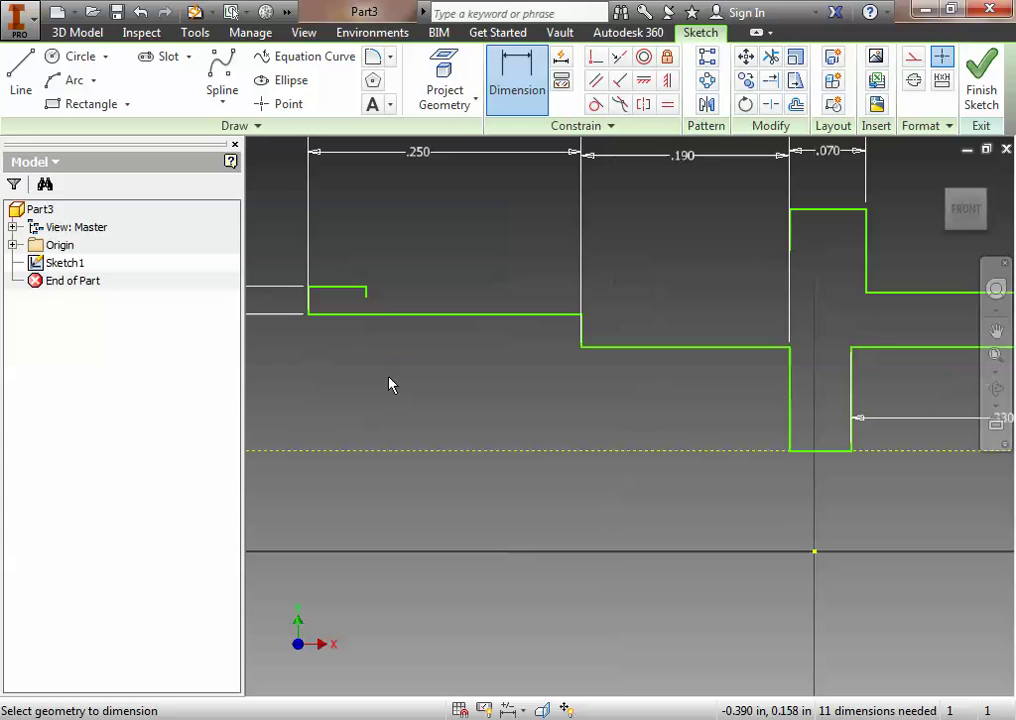
{"action": "scroll", "coordinate": [366, 290], "scroll_direction": "up", "scroll_amount": 5}
{"action": "left_click", "coordinate": [368, 300]}
{"action": "left_click", "coordinate": [390, 291]}
{"action": "type", "text": ".01"}
{"action": "key", "text": "Return"}
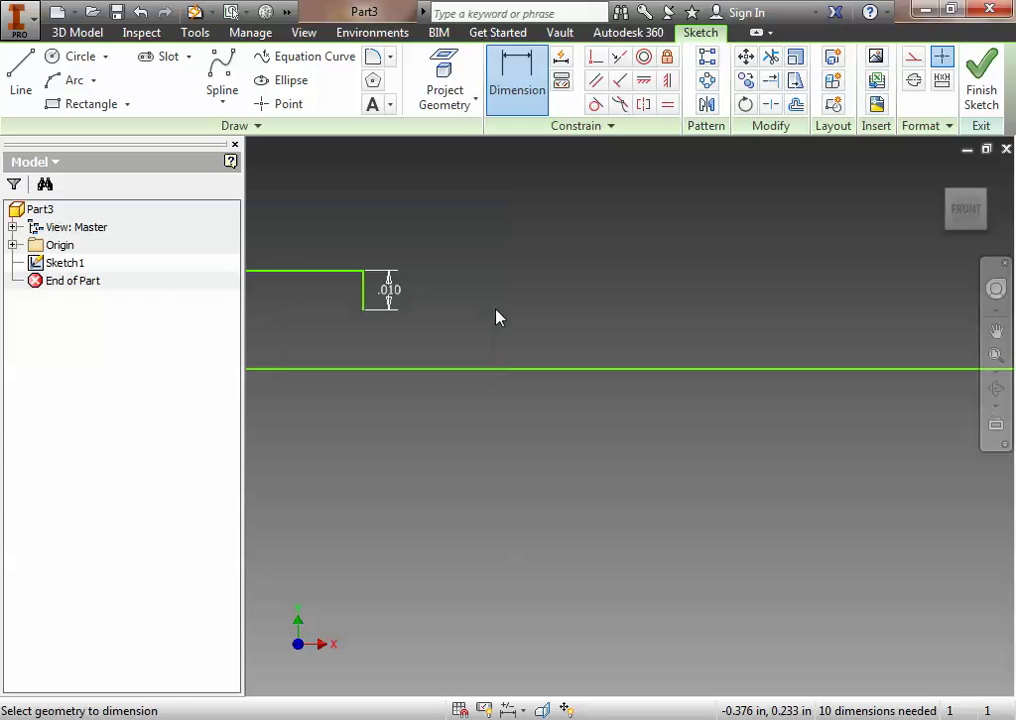
Step: Dimension the raised tab's top edge to 0.2 in from the construction line
{"action": "scroll", "coordinate": [478, 379], "scroll_direction": "down", "scroll_amount": 3}
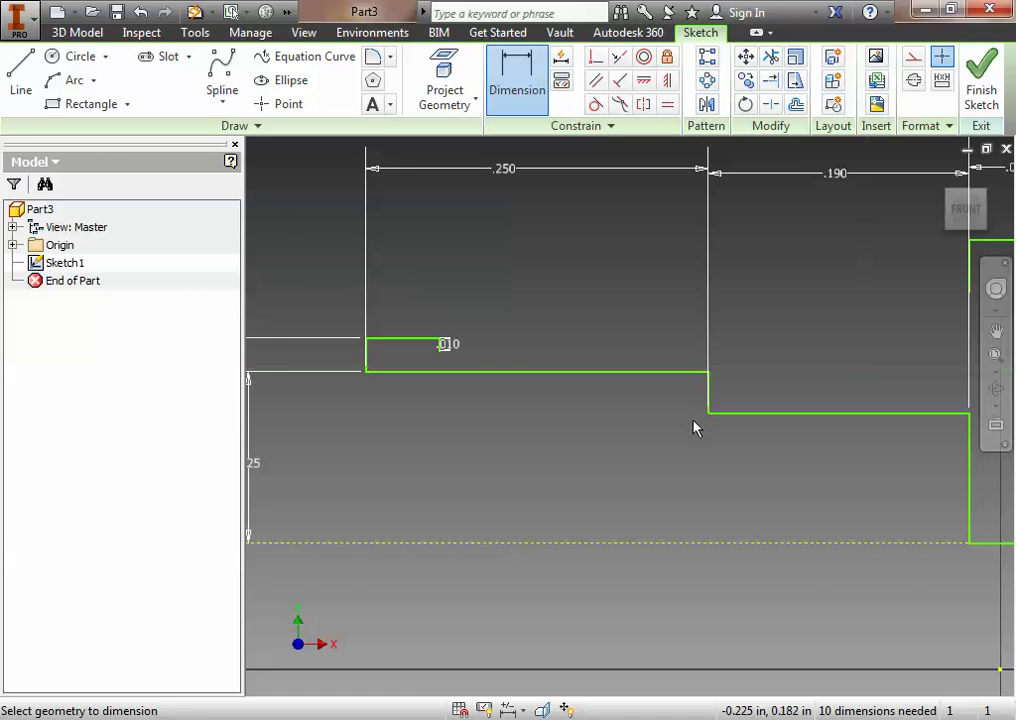
{"action": "mouse_move", "coordinate": [692, 420]}
{"action": "middle_mouse_down"}
{"action": "mouse_move", "coordinate": [516, 473]}
{"action": "mouse_move", "coordinate": [500, 492]}
{"action": "middle_mouse_up"}
{"action": "scroll", "coordinate": [516, 473], "scroll_direction": "down", "scroll_amount": 2}
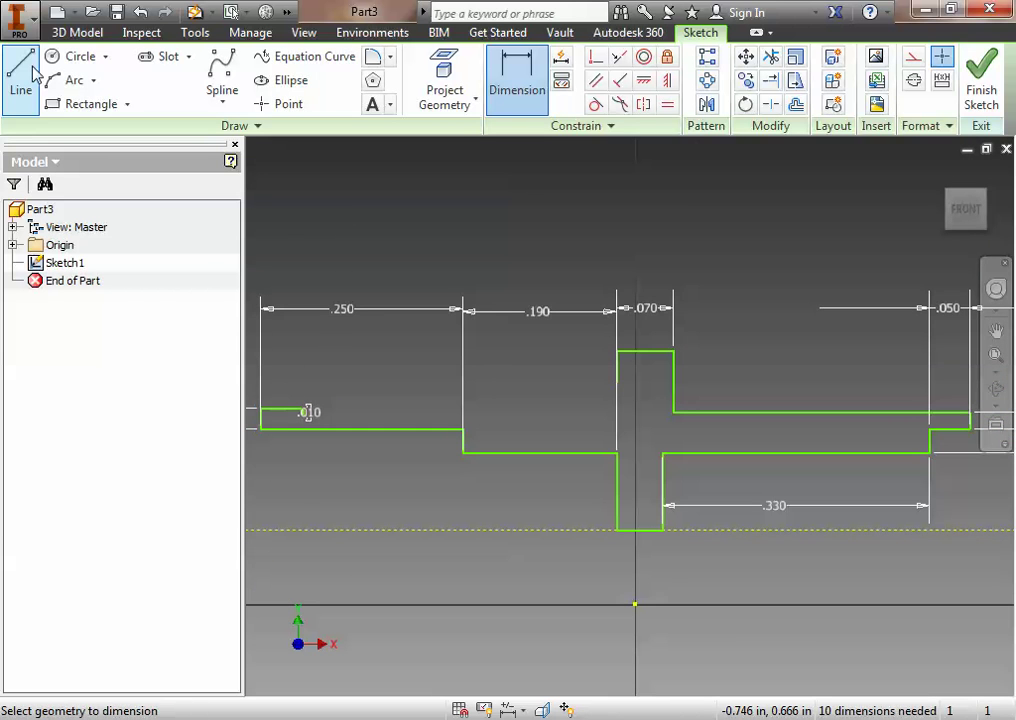
{"action": "middle_click_drag", "start_coordinate": [489, 586], "coordinate": [546, 561]}
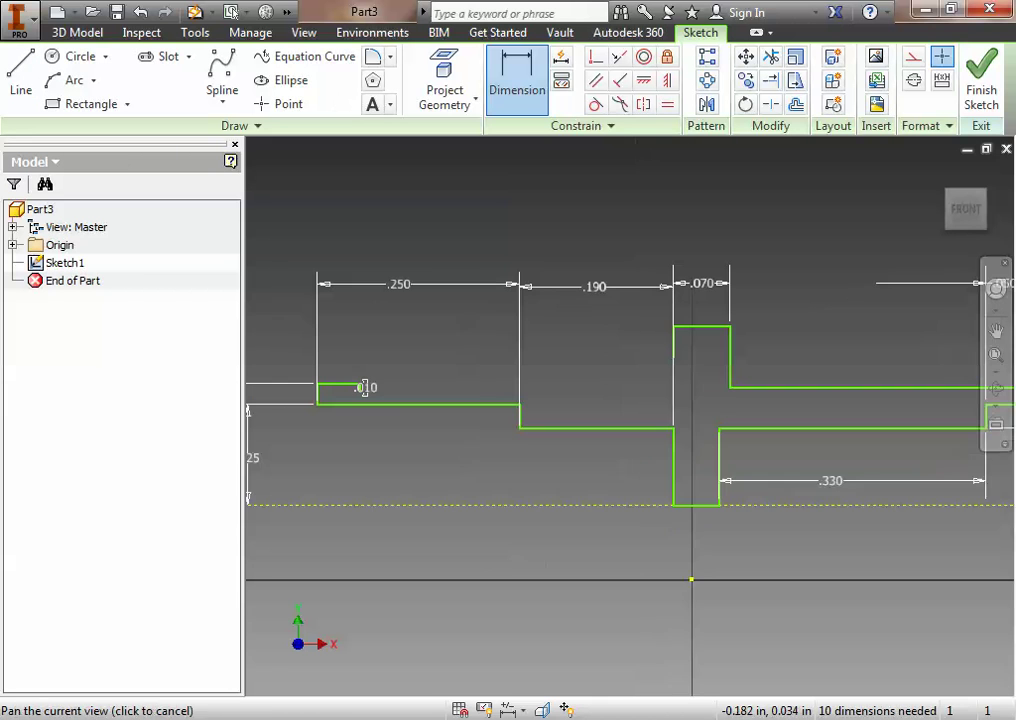
{"action": "middle_click_drag", "start_coordinate": [558, 448], "coordinate": [586, 442]}
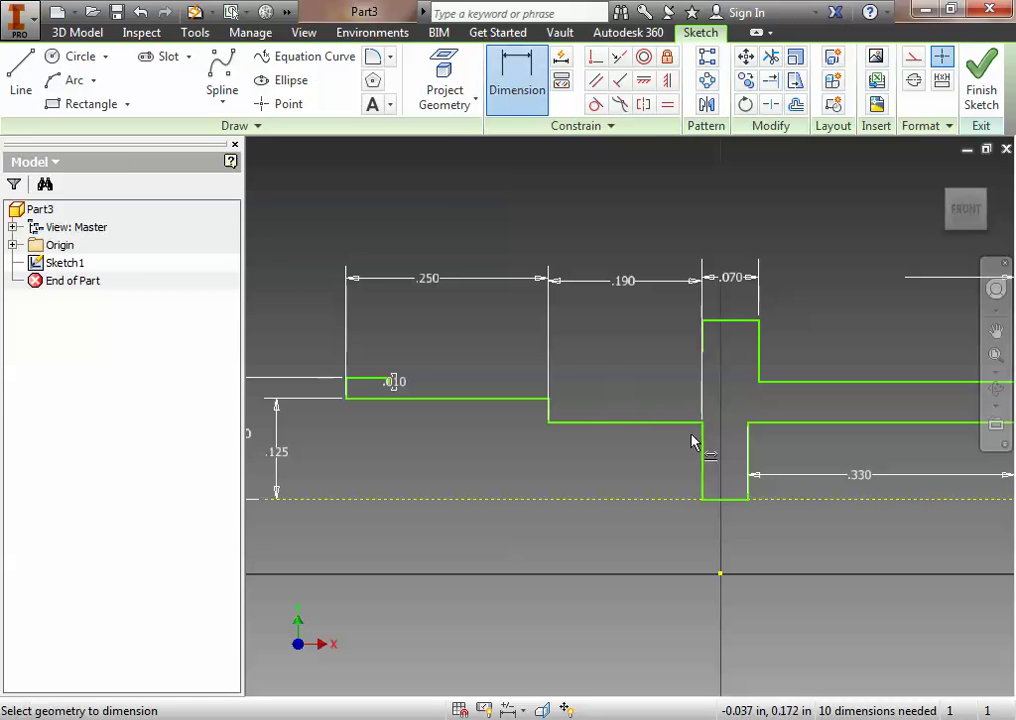
{"action": "left_click", "coordinate": [736, 322]}
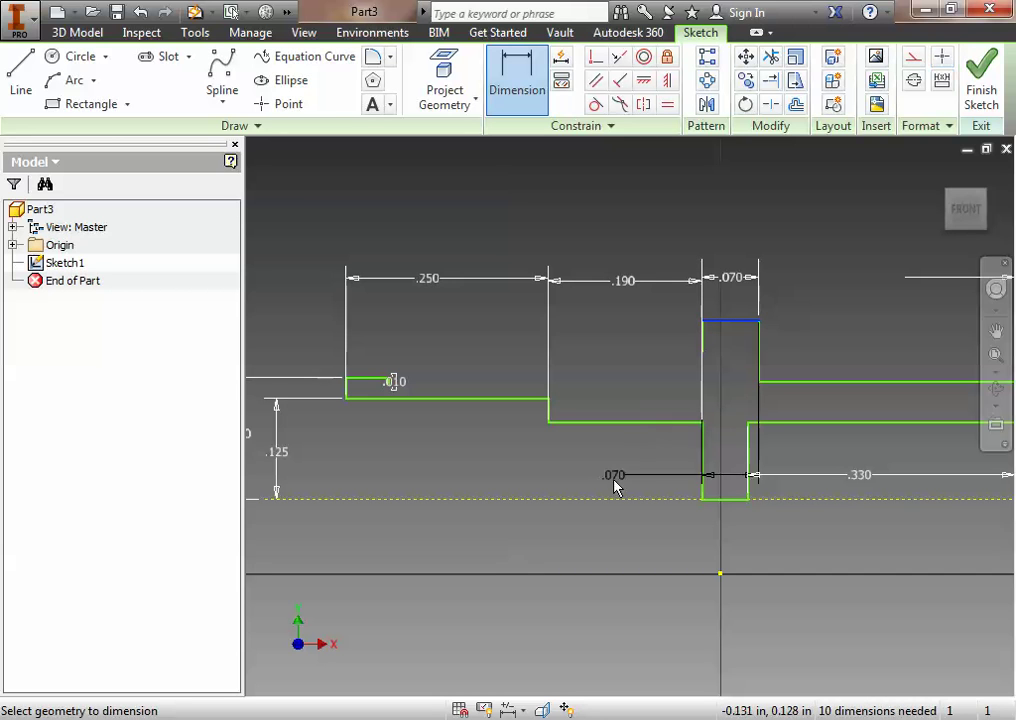
{"action": "left_click", "coordinate": [613, 499]}
{"action": "middle_click_drag", "start_coordinate": [218, 404], "coordinate": [338, 404]}
{"action": "left_click", "coordinate": [316, 410]}
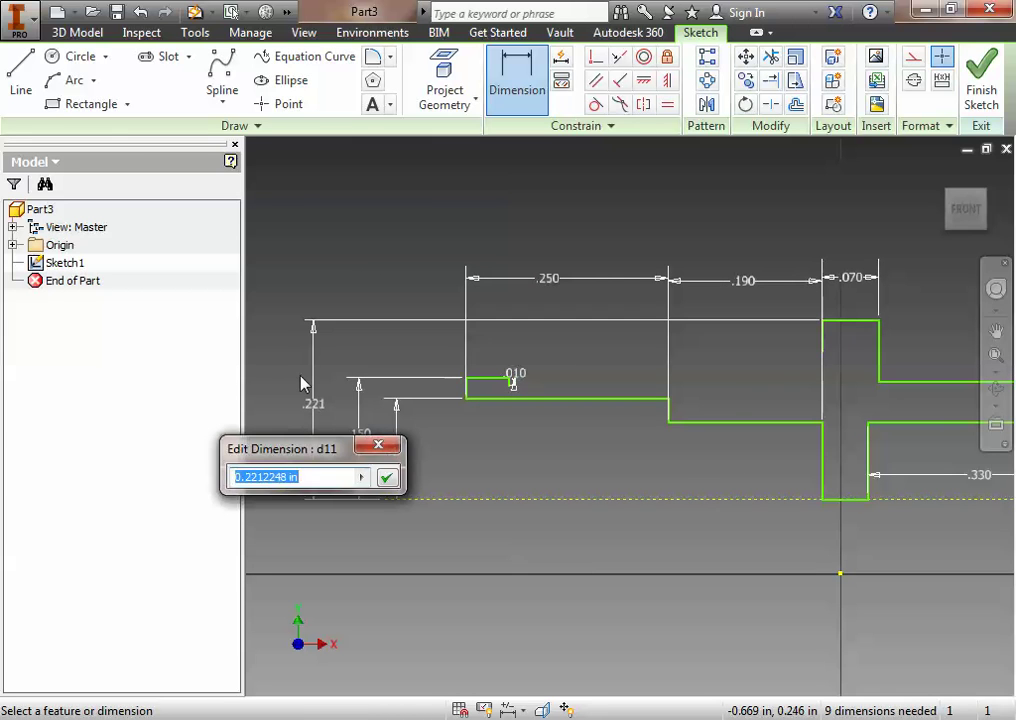
{"action": "type", "text": ".2"}
{"action": "key", "text": "Return"}
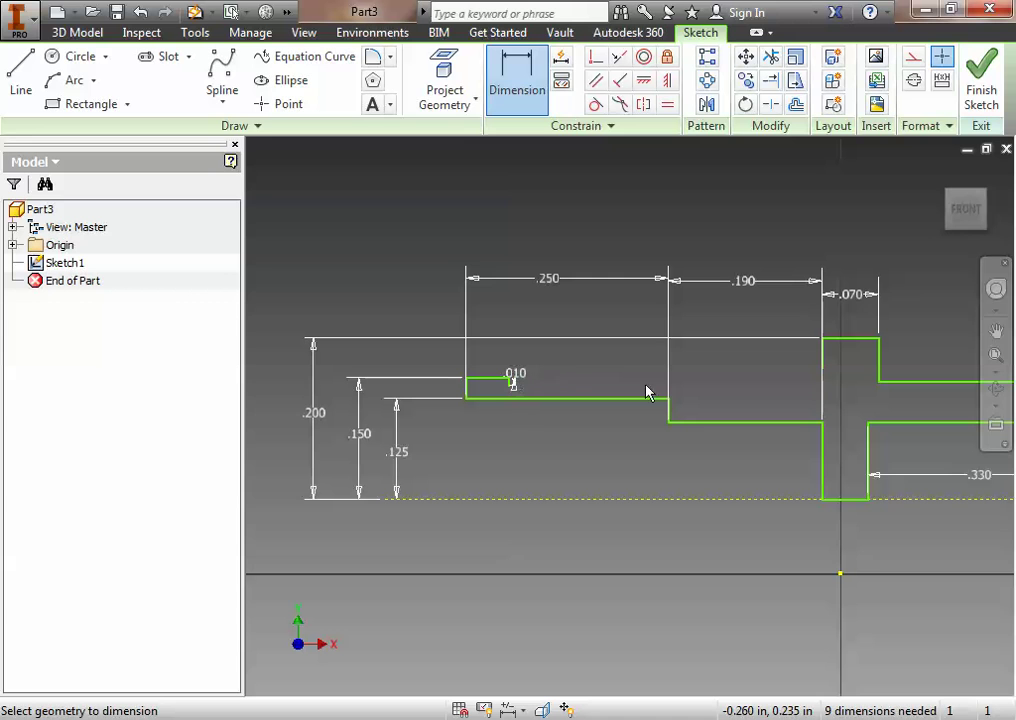
Step: Close the profile with a sloped line from the lower end of the tab's left edge to the end of the 0.01 in segment
{"action": "left_click", "coordinate": [20, 72]}
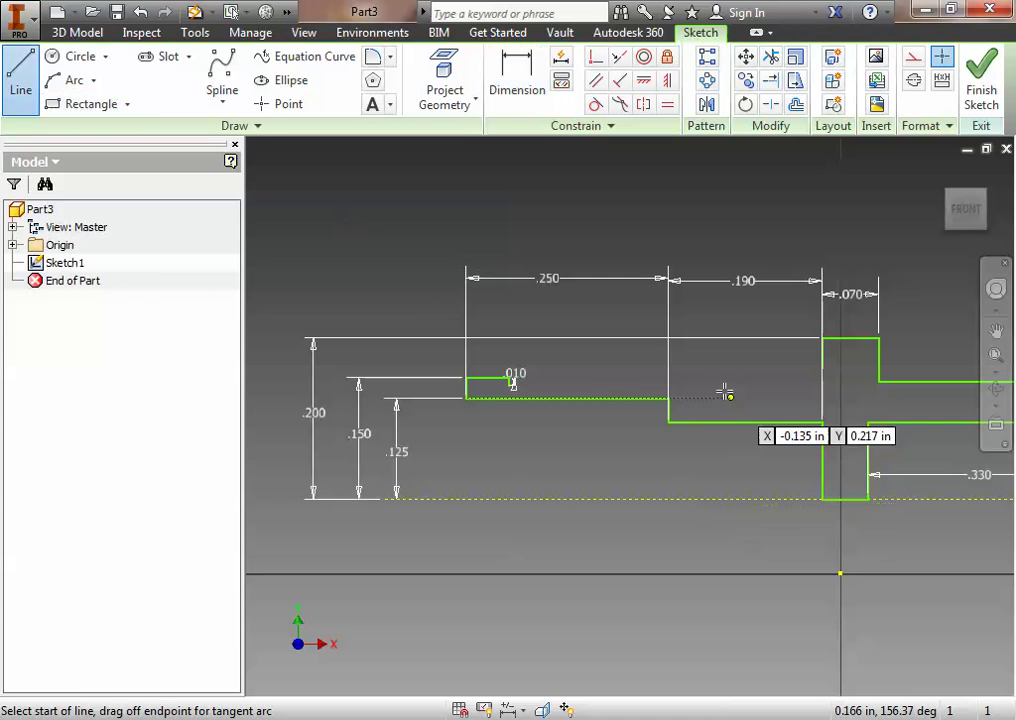
{"action": "scroll", "coordinate": [821, 368], "scroll_direction": "up", "scroll_amount": 3}
{"action": "left_click", "coordinate": [821, 367]}
{"action": "scroll", "coordinate": [557, 393], "scroll_direction": "down", "scroll_amount": 3}
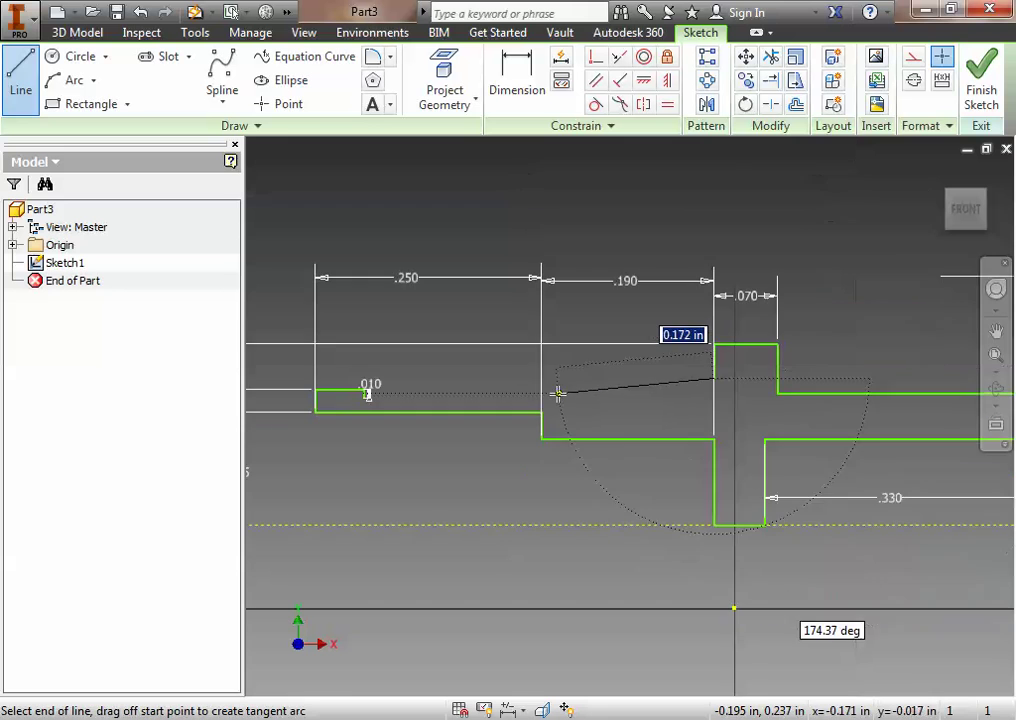
{"action": "scroll", "coordinate": [365, 392], "scroll_direction": "up", "scroll_amount": 3}
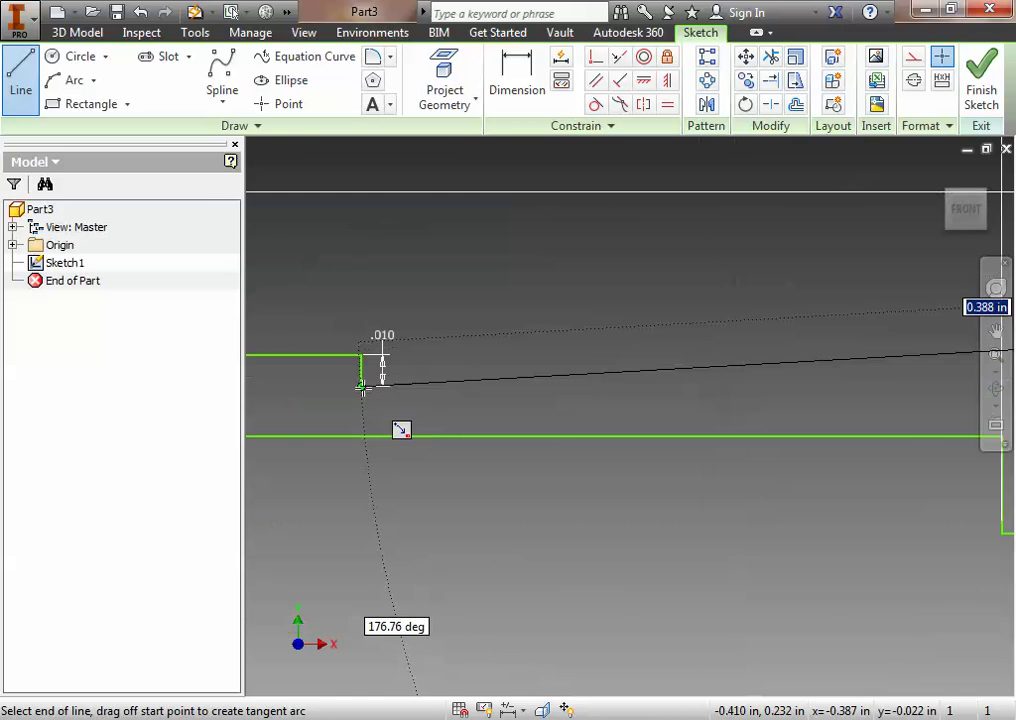
{"action": "left_click", "coordinate": [360, 387]}
{"action": "key", "text": "Escape"}
Step: Dimension the profile's overall length between its far left and far right vertical edges to 0.88 in
{"action": "scroll", "coordinate": [505, 435], "scroll_direction": "down", "scroll_amount": 5}
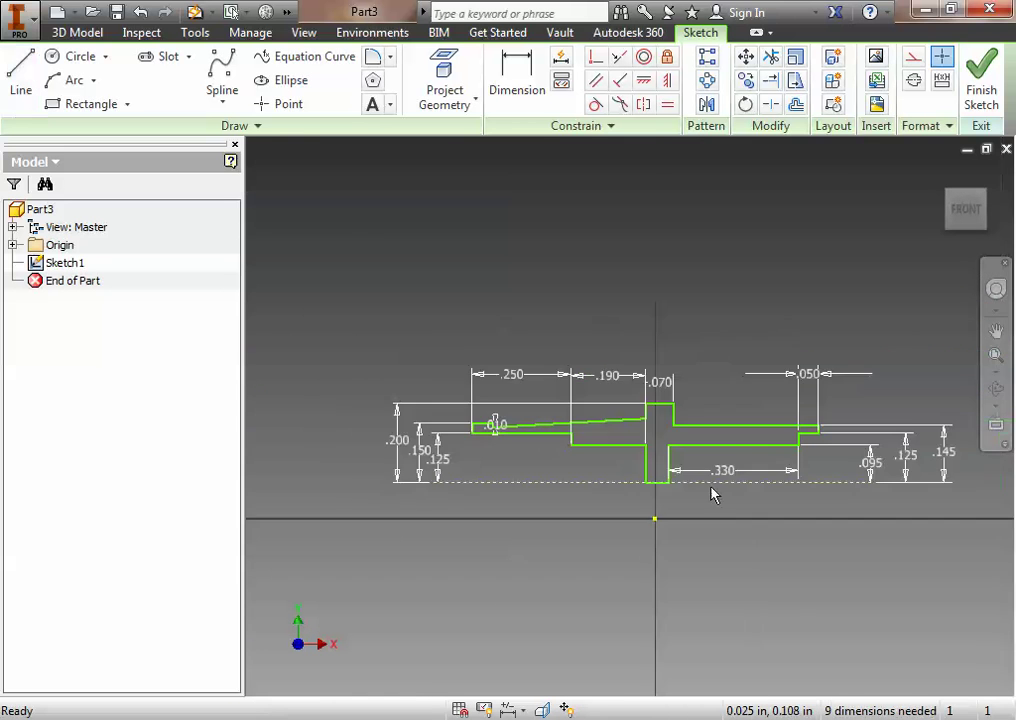
{"action": "scroll", "coordinate": [724, 506], "scroll_direction": "up", "scroll_amount": 4}
{"action": "scroll", "coordinate": [567, 483], "scroll_direction": "down", "scroll_amount": 3}
{"action": "mouse_move", "coordinate": [567, 483]}
{"action": "middle_mouse_down"}
{"action": "mouse_move", "coordinate": [578, 458]}
{"action": "mouse_move", "coordinate": [567, 444]}
{"action": "middle_mouse_up"}
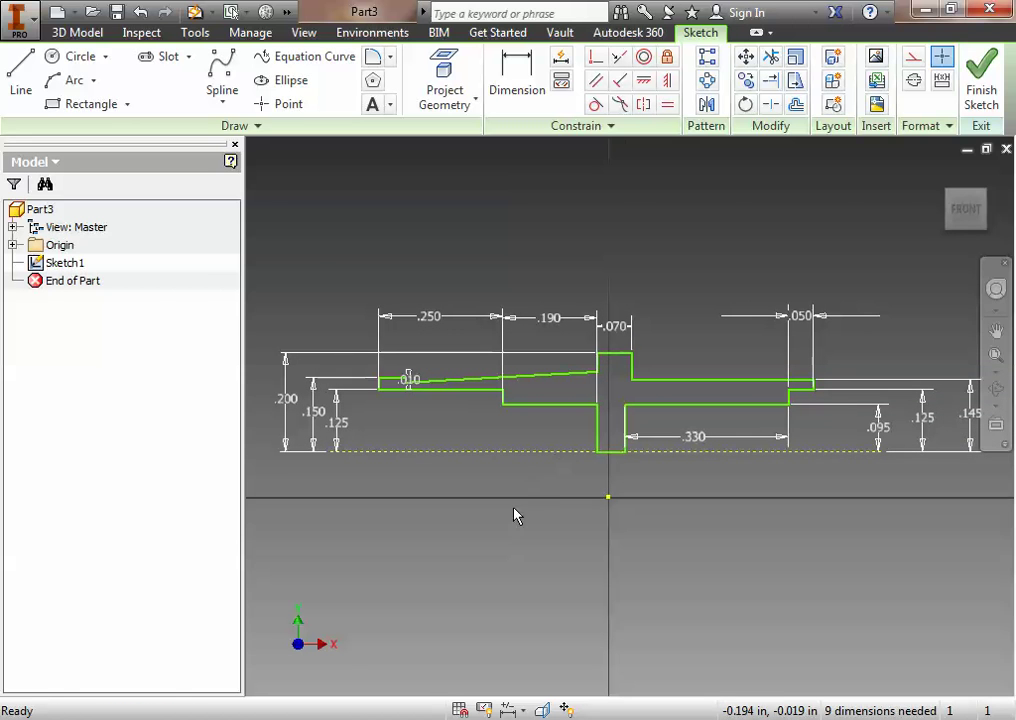
{"action": "left_click", "coordinate": [514, 86]}
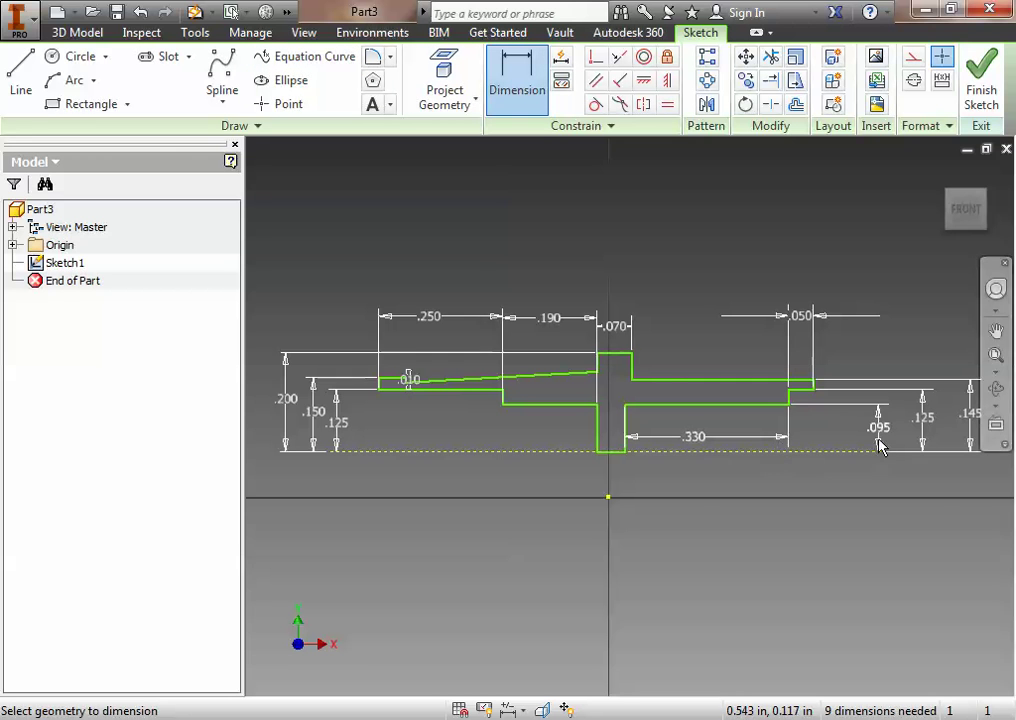
{"action": "scroll", "coordinate": [804, 396], "scroll_direction": "up", "scroll_amount": 3}
{"action": "scroll", "coordinate": [804, 398], "scroll_direction": "up", "scroll_amount": 5}
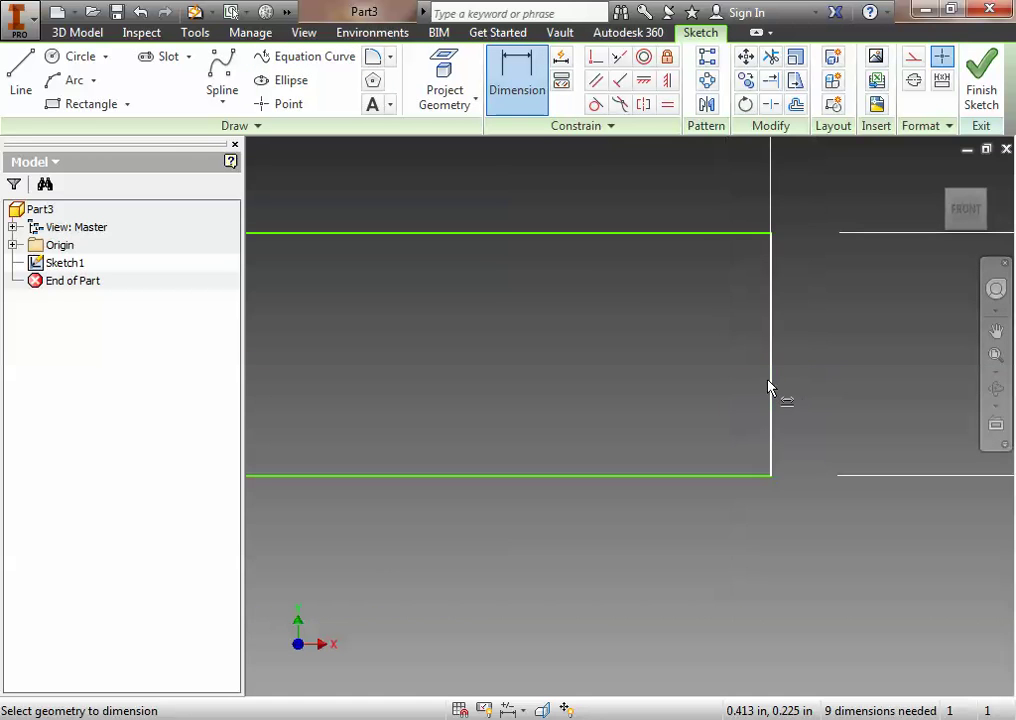
{"action": "left_click", "coordinate": [772, 395]}
{"action": "scroll", "coordinate": [374, 358], "scroll_direction": "down", "scroll_amount": 7}
{"action": "scroll", "coordinate": [385, 356], "scroll_direction": "down", "scroll_amount": 1}
{"action": "mouse_move", "coordinate": [385, 356]}
{"action": "middle_mouse_down"}
{"action": "mouse_move", "coordinate": [465, 358]}
{"action": "mouse_move", "coordinate": [469, 381]}
{"action": "mouse_move", "coordinate": [560, 370]}
{"action": "middle_mouse_up"}
{"action": "scroll", "coordinate": [613, 393], "scroll_direction": "up", "scroll_amount": 4}
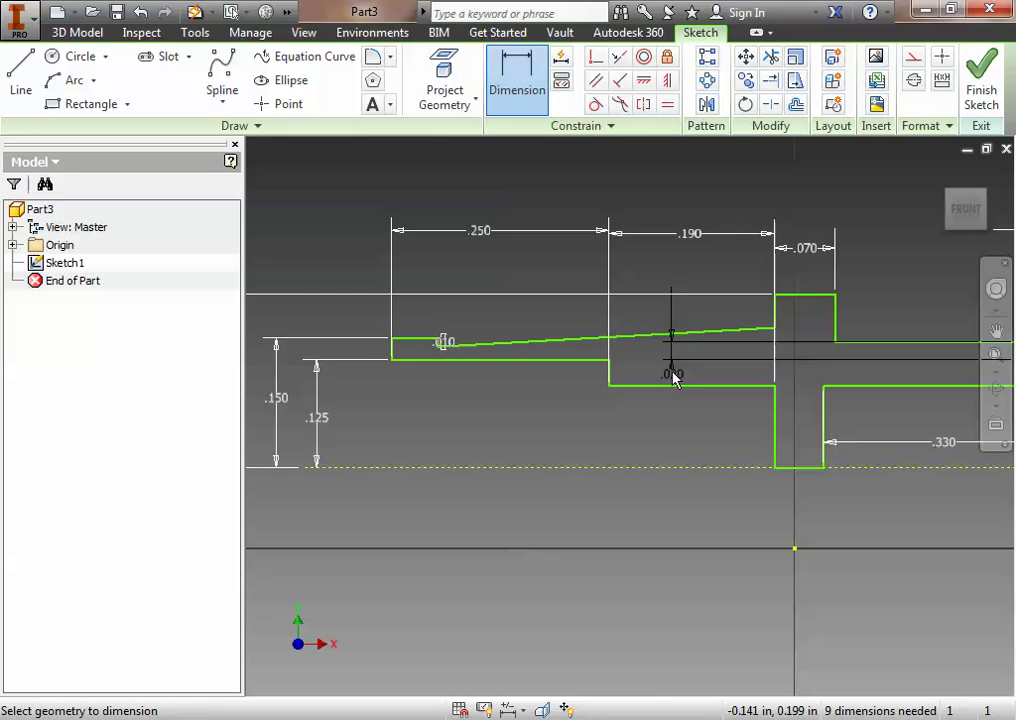
{"action": "left_click", "coordinate": [393, 358]}
{"action": "left_click", "coordinate": [599, 203]}
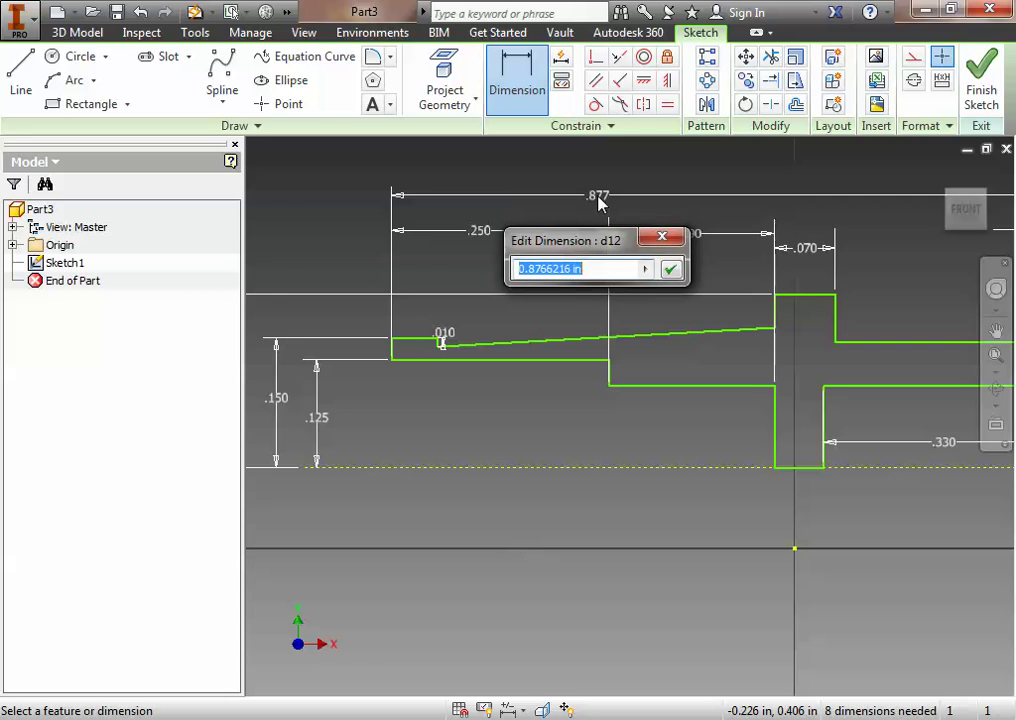
{"action": "type", "text": ".88"}
{"action": "key", "text": "Return"}
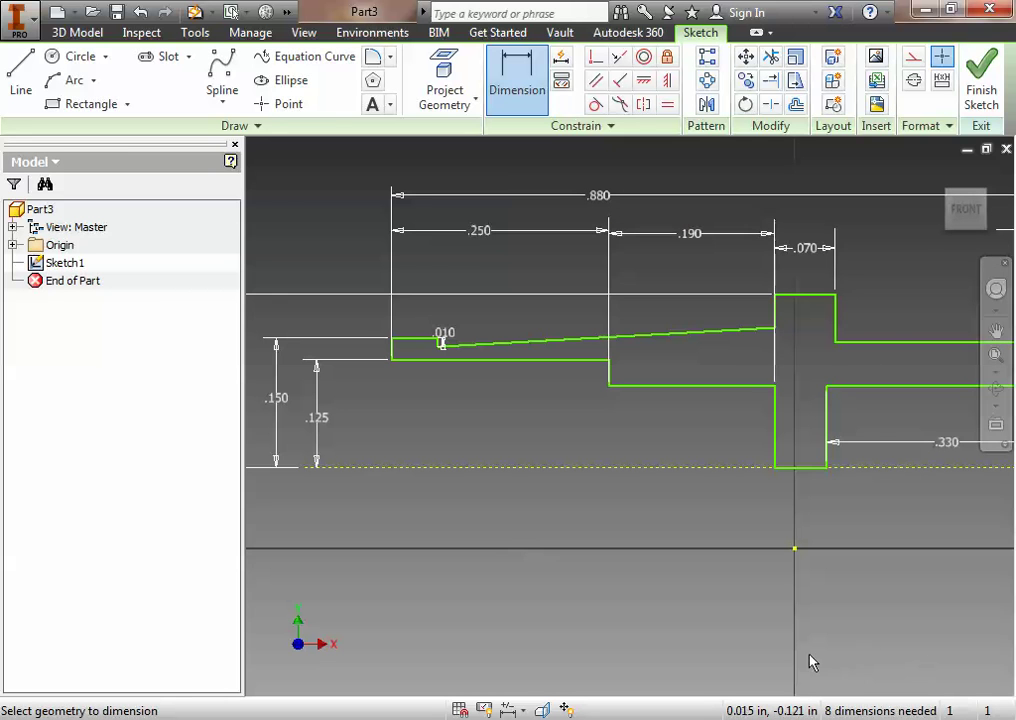
Step: Finish the sketch and revolve the closed profile fully around the horizontal construction line as a solid
{"action": "scroll", "coordinate": [764, 583], "scroll_direction": "down", "scroll_amount": 3}
{"action": "middle_click_drag", "start_coordinate": [783, 555], "coordinate": [630, 524]}
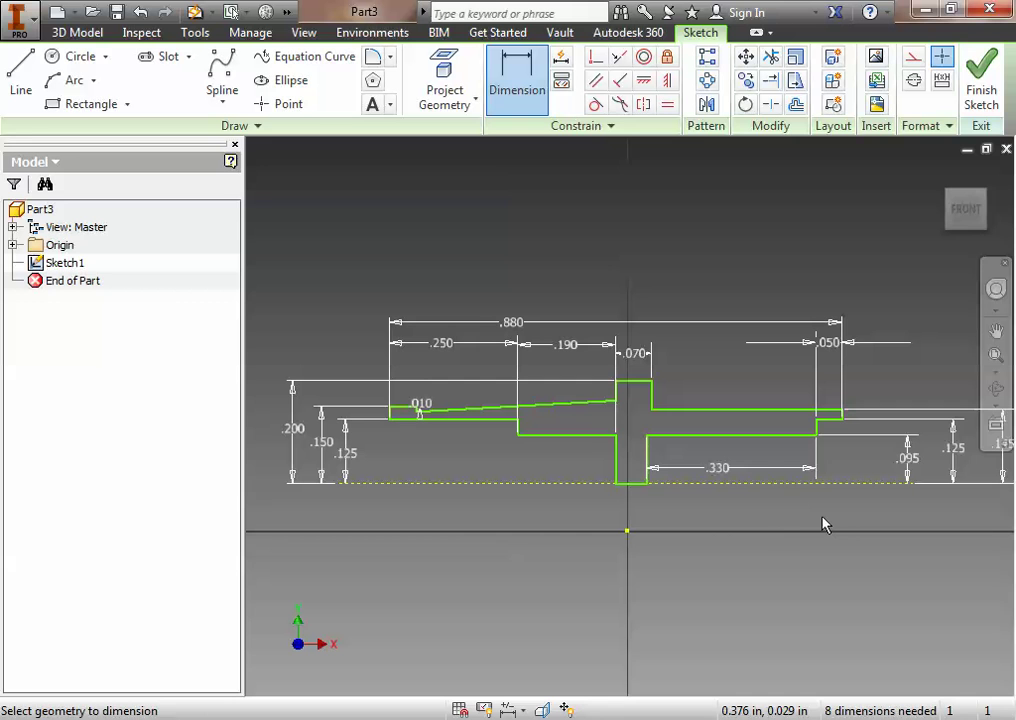
{"action": "left_click", "coordinate": [982, 100]}
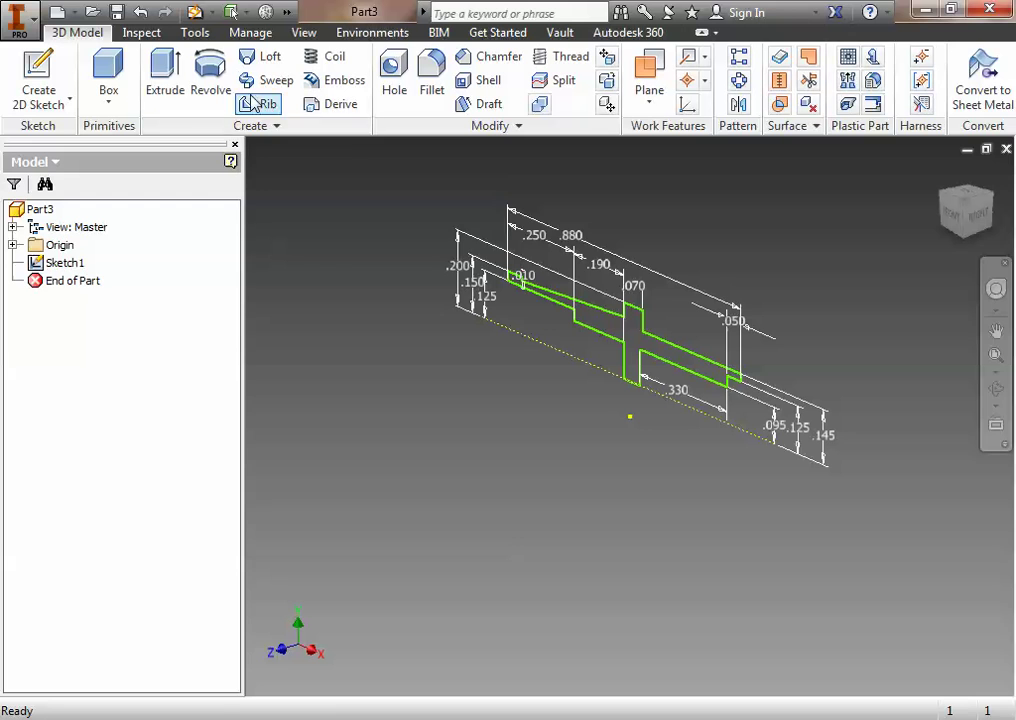
{"action": "left_click", "coordinate": [218, 80]}
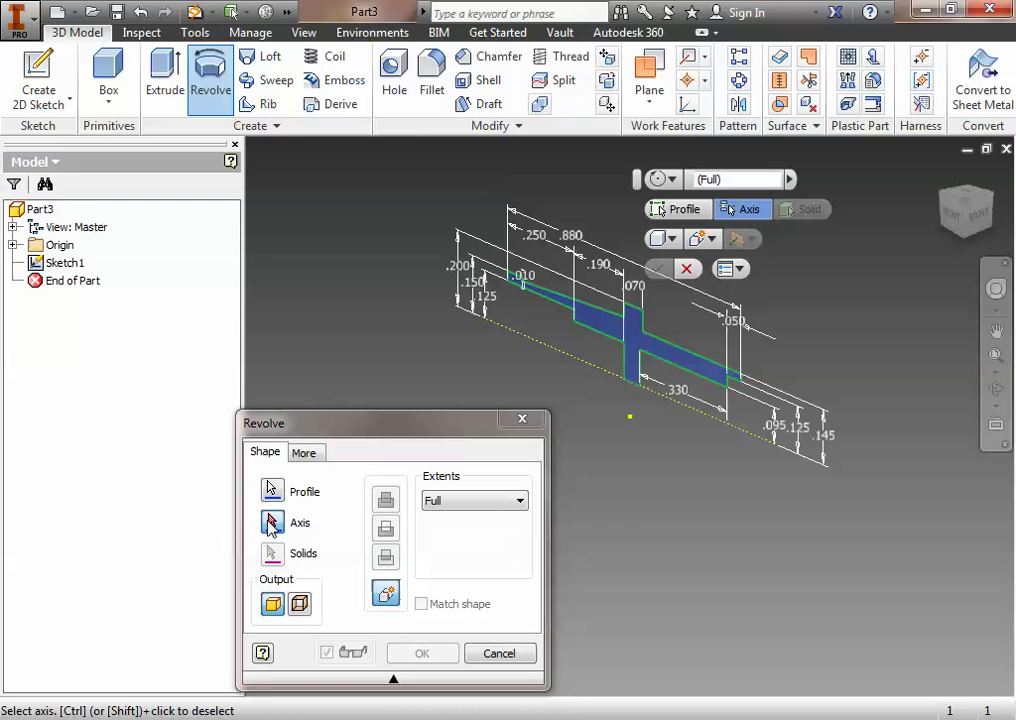
{"action": "left_click", "coordinate": [594, 368]}
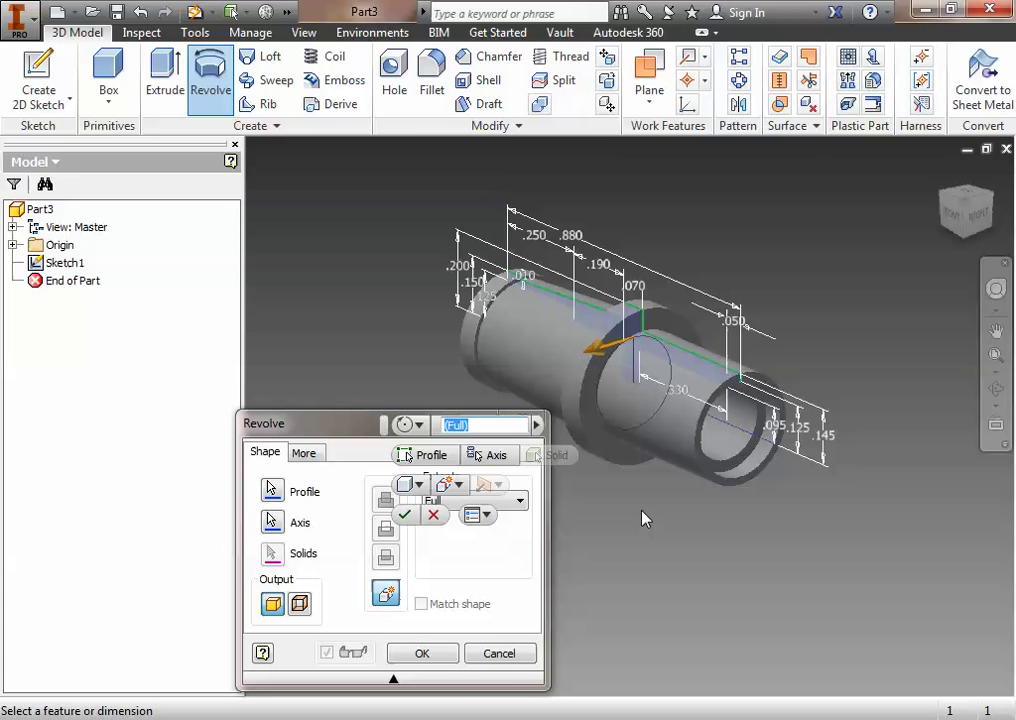
{"action": "left_click", "coordinate": [441, 655]}
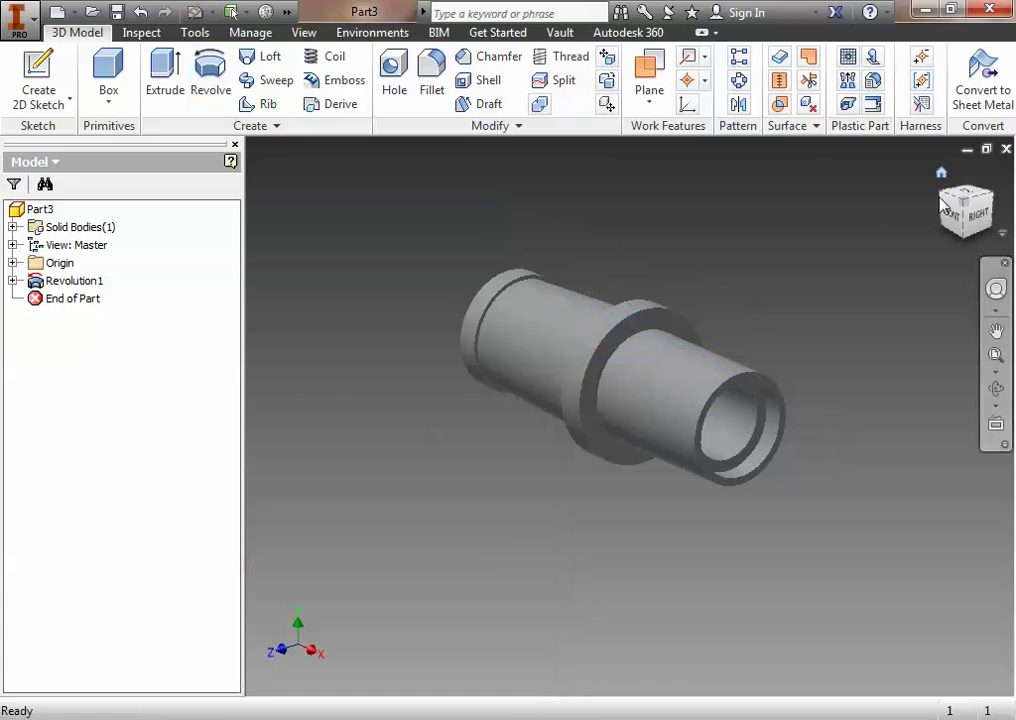
Step: Create a new 2D sketch on the ring-shaped end face at the tapered, grooved end of the revolved part
{"action": "mouse_move", "coordinate": [945, 203]}
{"action": "left_mouse_down"}
{"action": "mouse_move", "coordinate": [1010, 207]}
{"action": "mouse_move", "coordinate": [990, 245]}
{"action": "mouse_move", "coordinate": [920, 288]}
{"action": "left_mouse_up"}
{"action": "scroll", "coordinate": [723, 571], "scroll_direction": "up", "scroll_amount": 2}
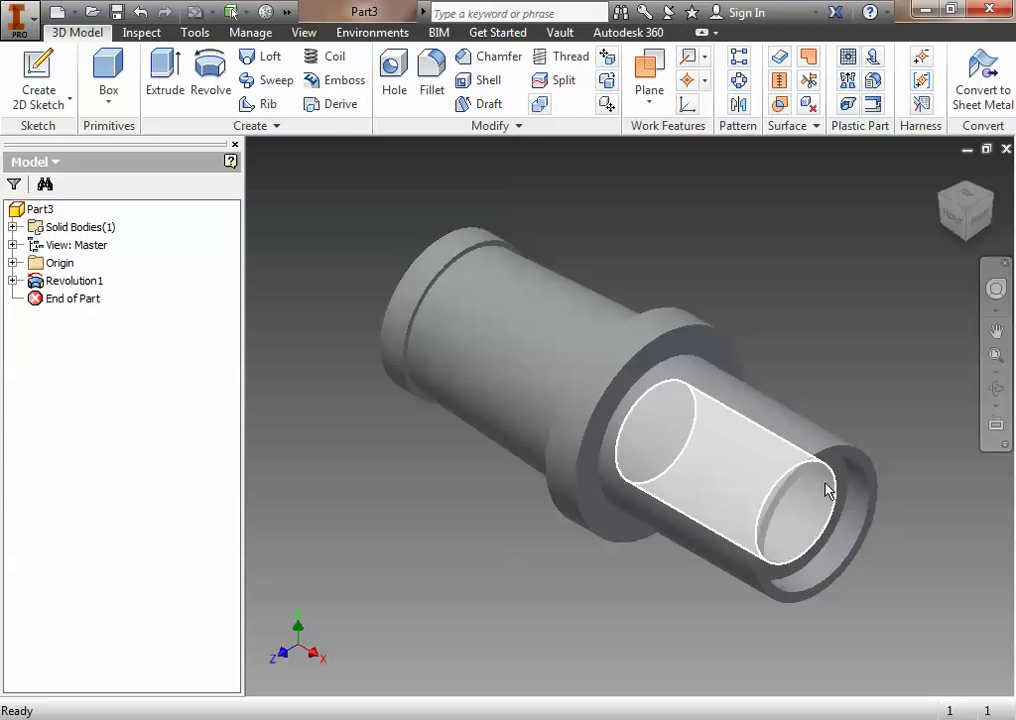
{"action": "mouse_move", "coordinate": [827, 489]}
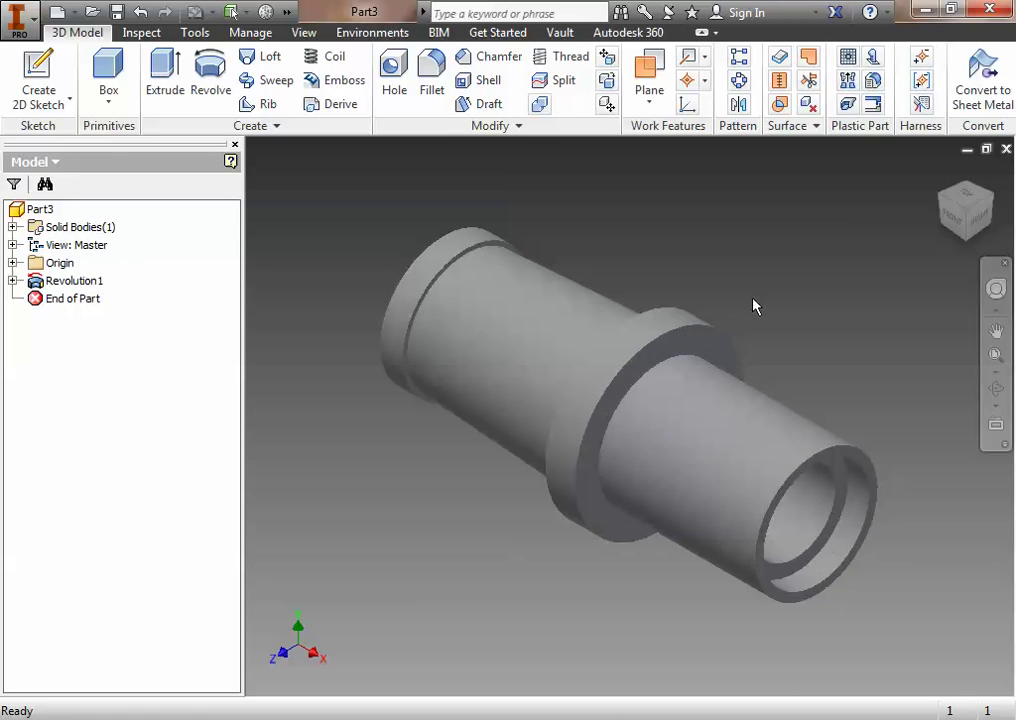
{"action": "middle_click_drag", "start_coordinate": [975, 204], "coordinate": [597, 292], "text": "shift"}
{"action": "mouse_move", "coordinate": [925, 211]}
{"action": "middle_mouse_down", "text": "shift"}
{"action": "mouse_move", "coordinate": [962, 211]}
{"action": "mouse_move", "coordinate": [516, 288]}
{"action": "middle_mouse_up", "text": "shift"}
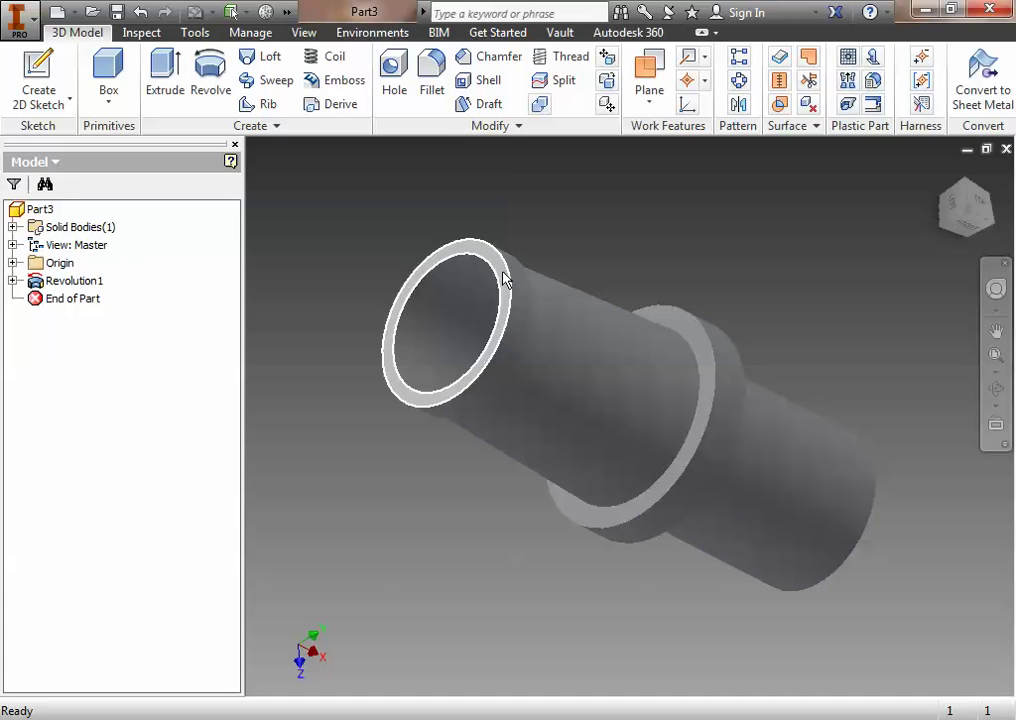
{"action": "left_click", "coordinate": [25, 70]}
{"action": "left_click", "coordinate": [503, 286]}
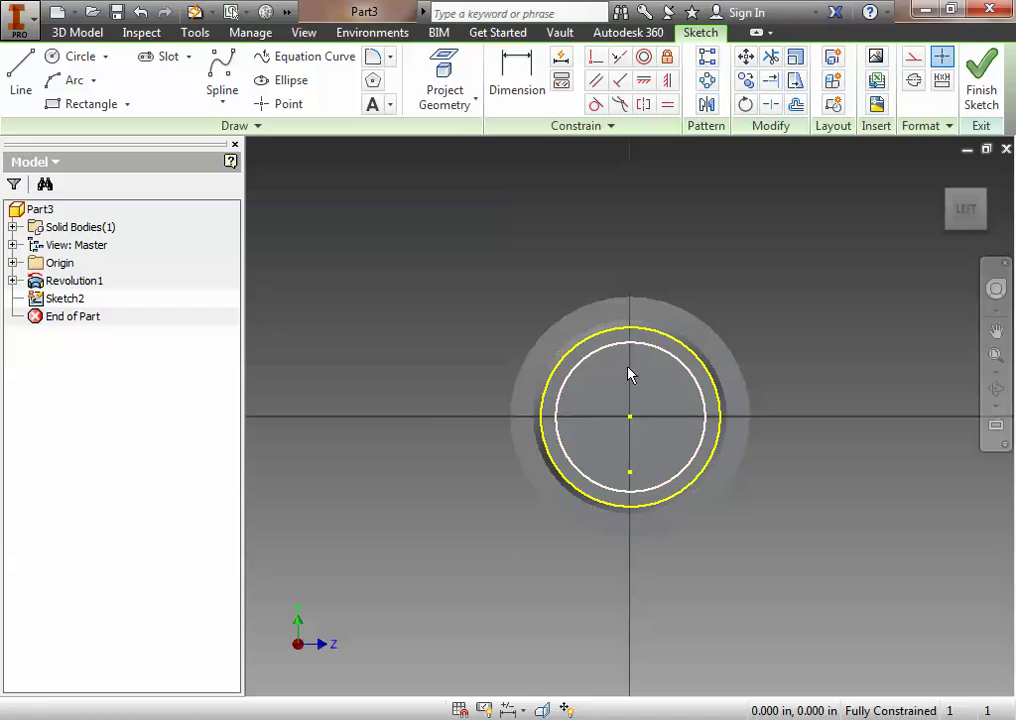
Step: Draw a vertical line through the centre of the ring, extending past both edges, and convert it to a construction line
{"action": "scroll", "coordinate": [651, 443], "scroll_direction": "up", "scroll_amount": 3}
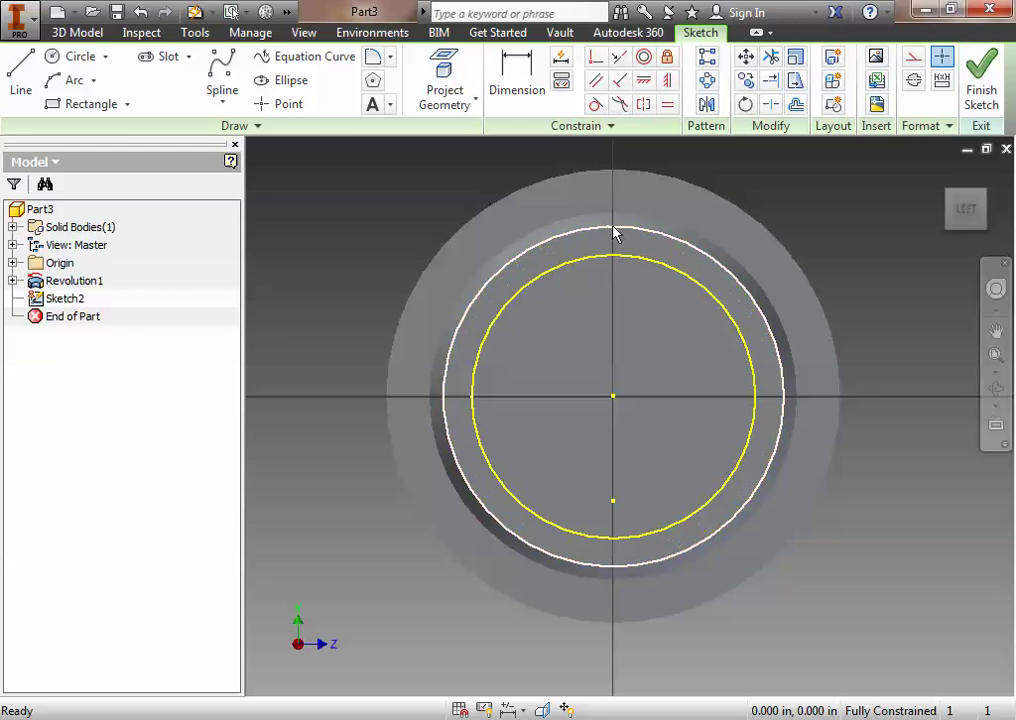
{"action": "left_click", "coordinate": [20, 78]}
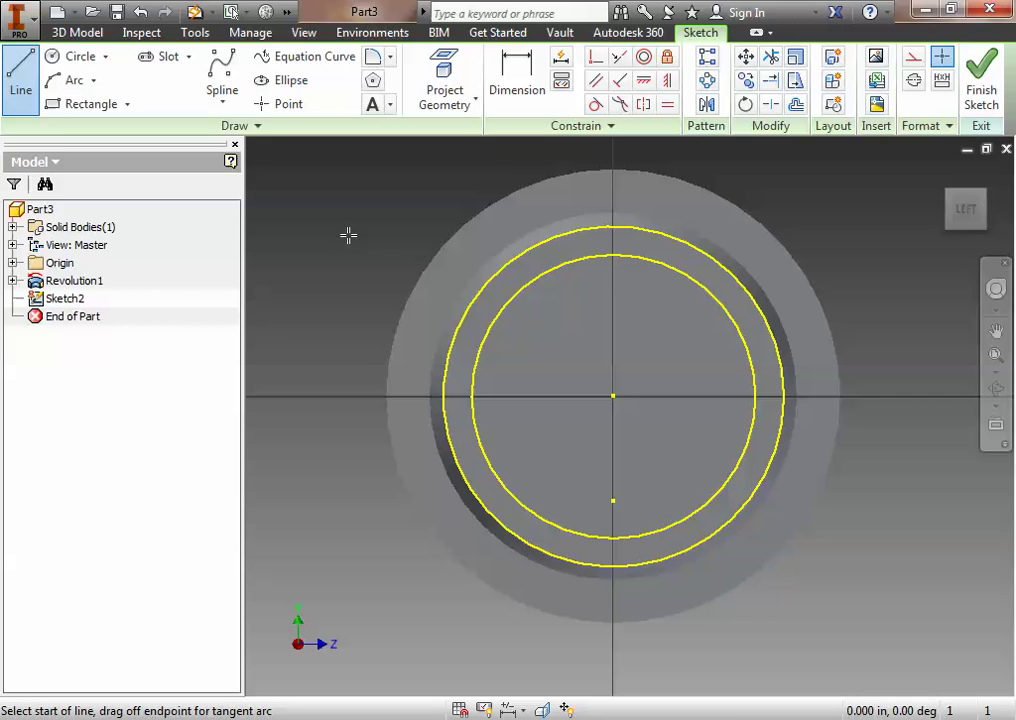
{"action": "left_click", "coordinate": [612, 190]}
{"action": "left_click", "coordinate": [613, 645]}
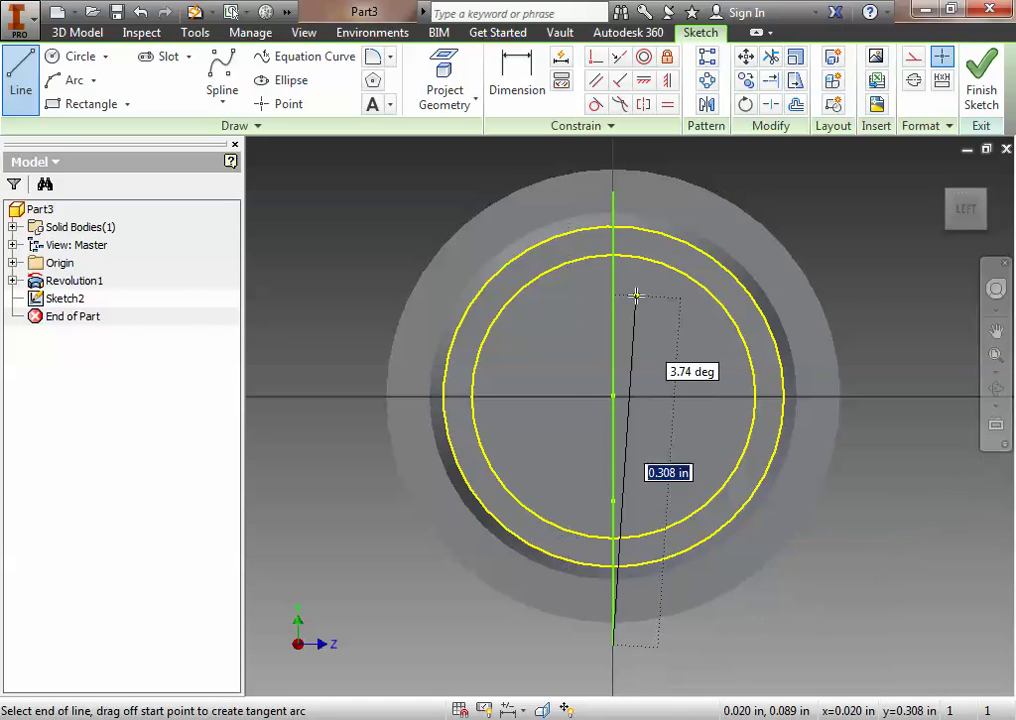
{"action": "key", "text": "Escape"}
{"action": "right_click", "coordinate": [612, 262]}
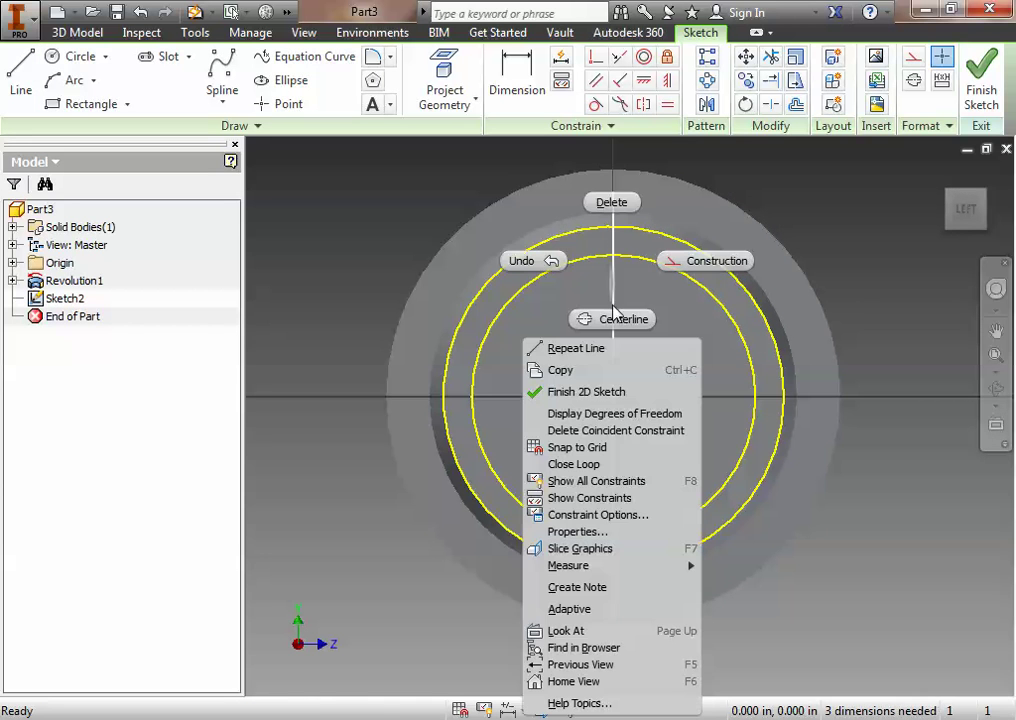
{"action": "left_click", "coordinate": [666, 261]}
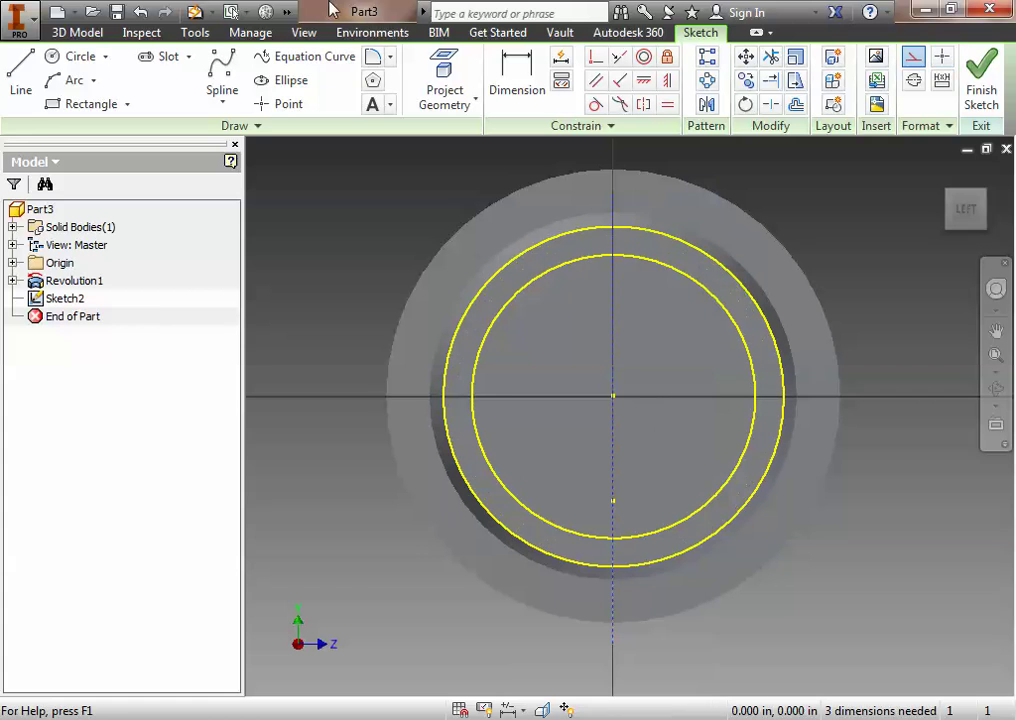
{"action": "left_click", "coordinate": [20, 85]}
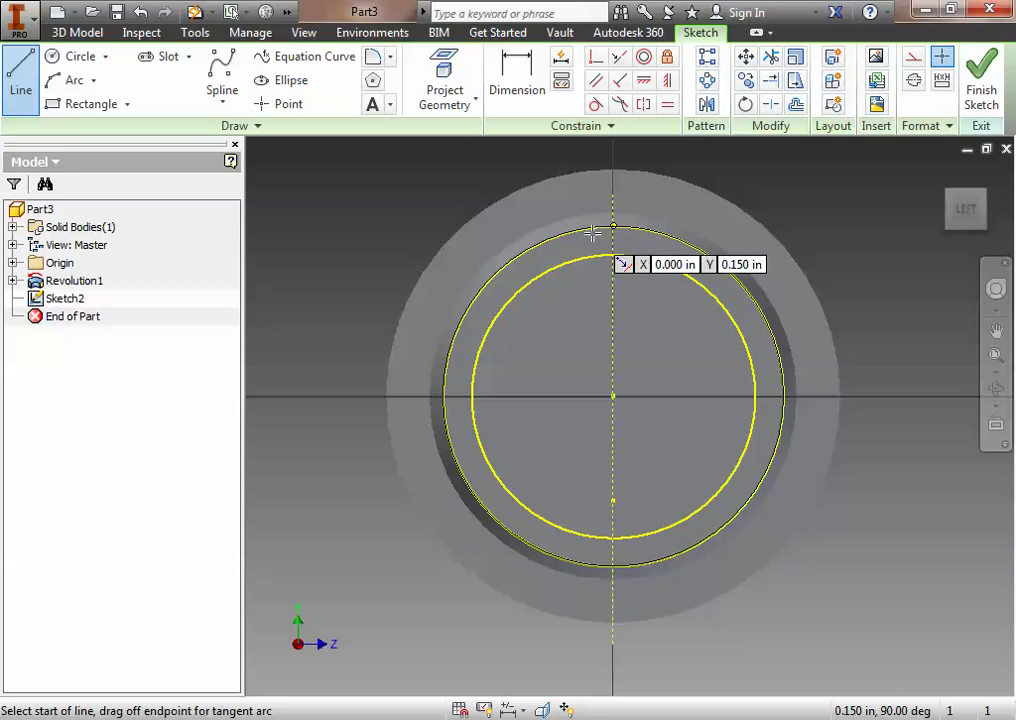
{"action": "left_click", "coordinate": [612, 255]}
{"action": "key", "text": "Escape"}
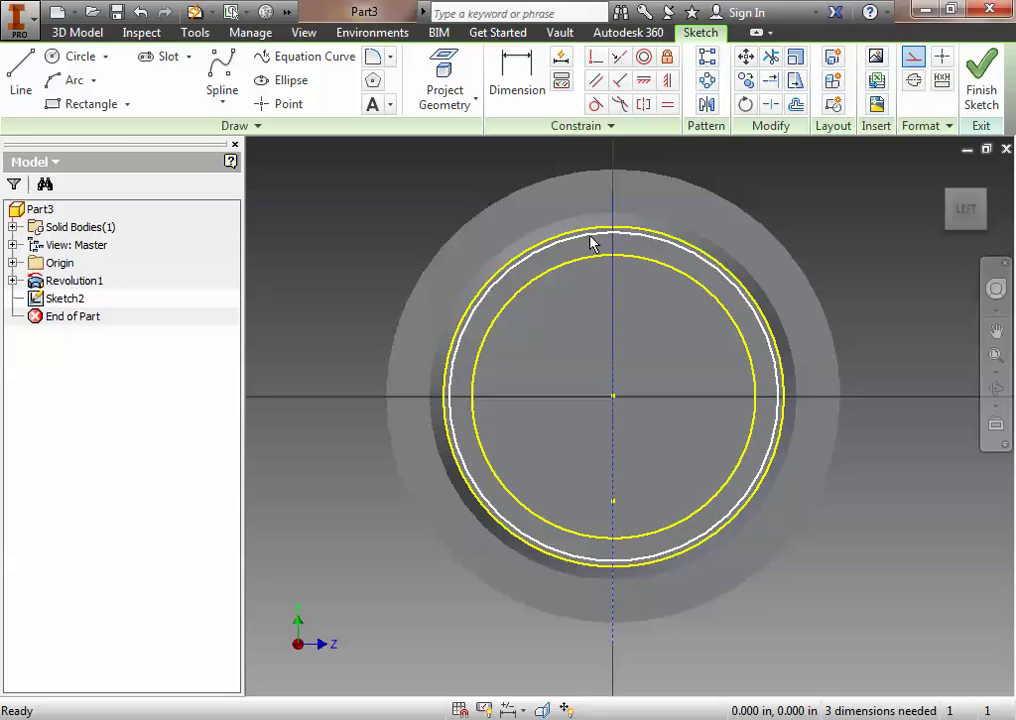
{"action": "left_click", "coordinate": [22, 88]}
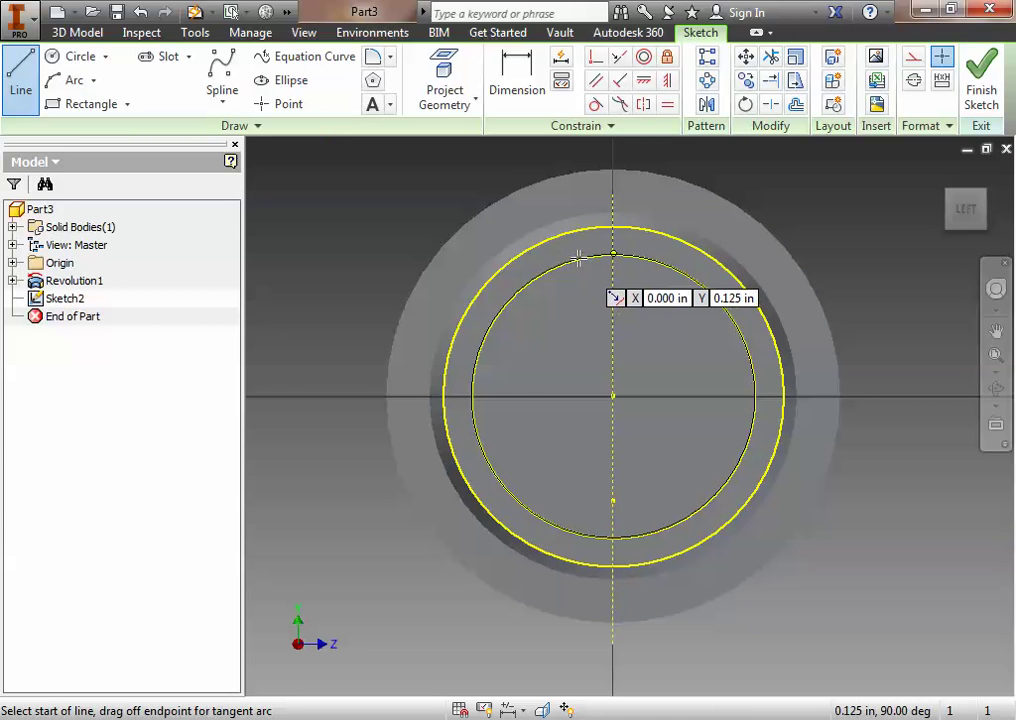
{"action": "left_click", "coordinate": [444, 82]}
{"action": "left_click", "coordinate": [565, 266]}
{"action": "left_click", "coordinate": [565, 240]}
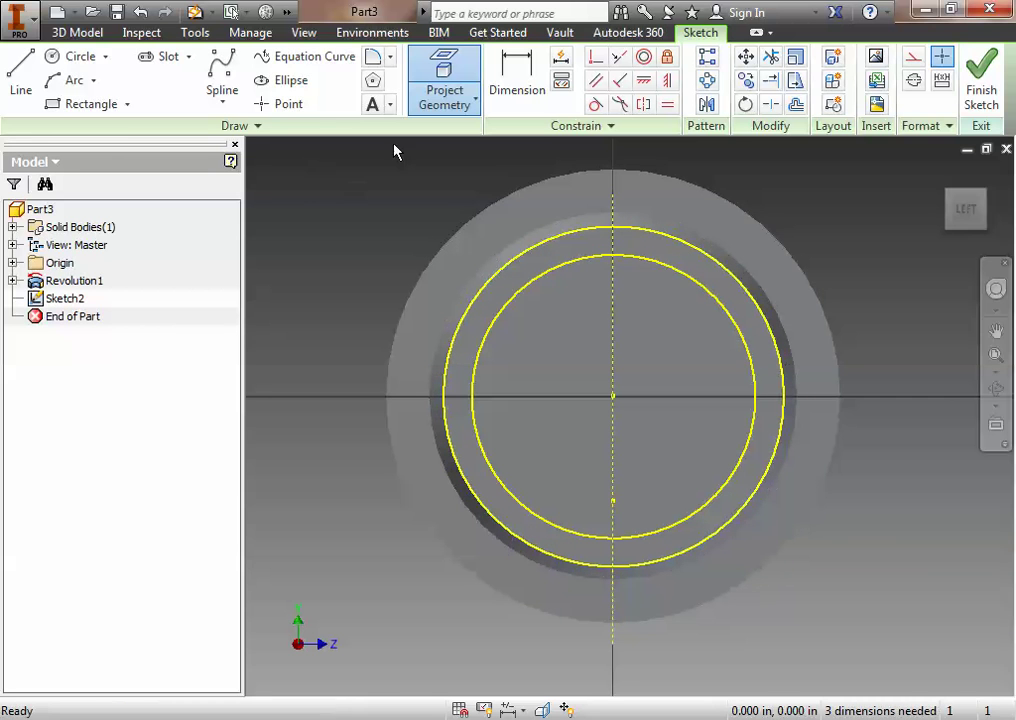
Step: Draw two vertical lines across the top of the ring between the inner and outer circles, about 0.042 in either side of the construction line
{"action": "left_click", "coordinate": [20, 80]}
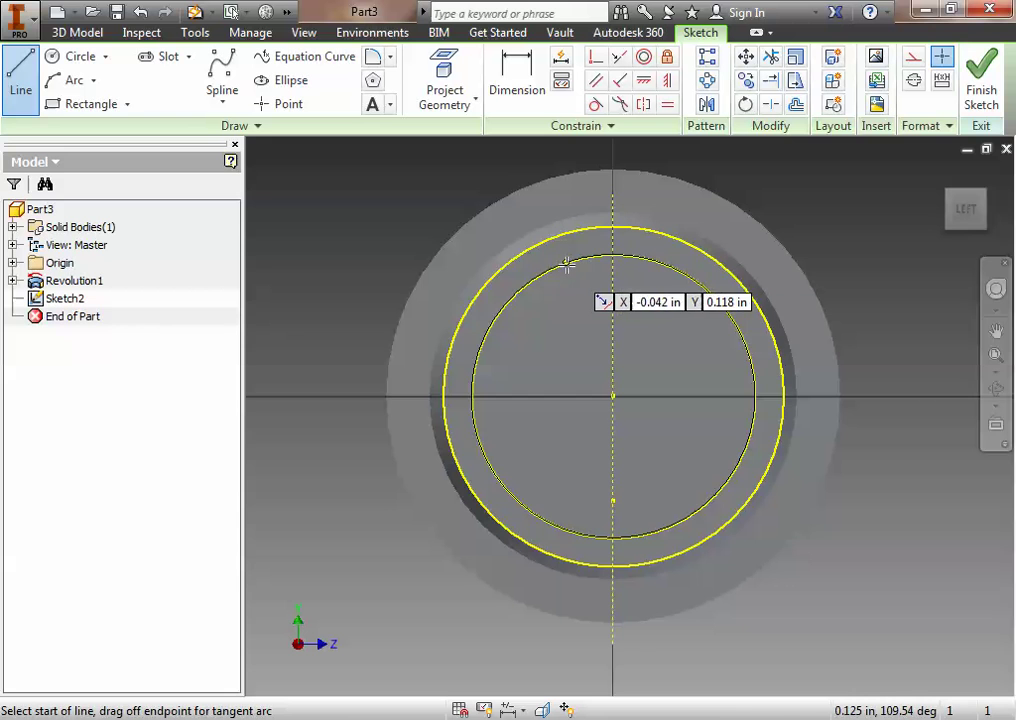
{"action": "left_click", "coordinate": [566, 263]}
{"action": "left_click", "coordinate": [566, 234]}
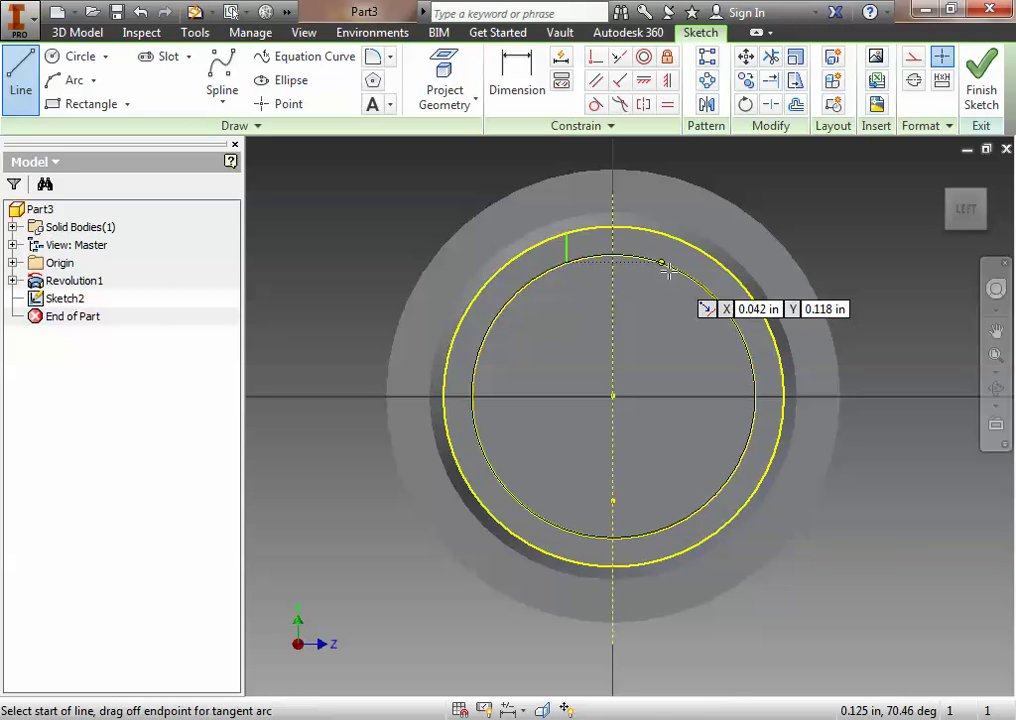
{"action": "left_click", "coordinate": [662, 264]}
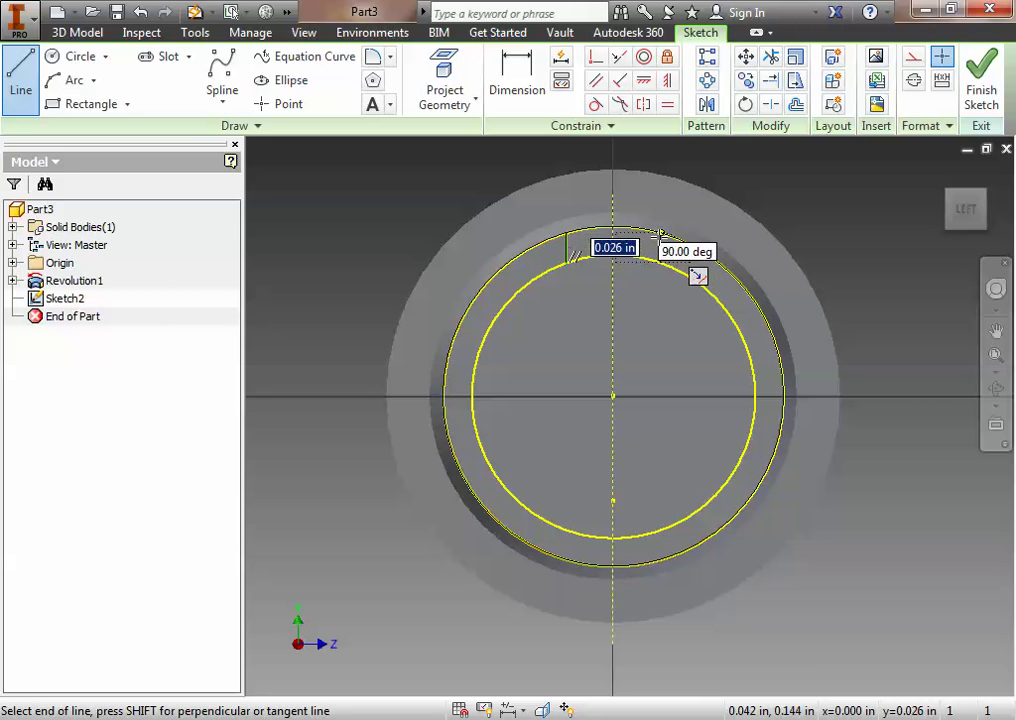
{"action": "left_click", "coordinate": [661, 234]}
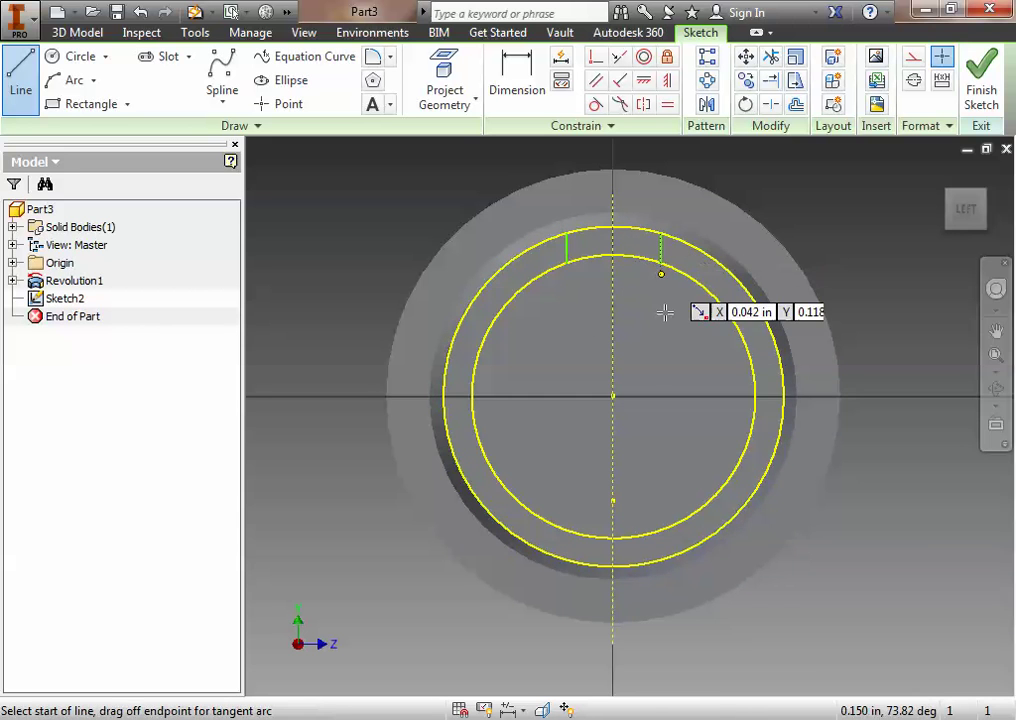
Step: Draw two matching vertical lines across the bottom of the ring between the inner and outer circles, aligned with the upper pair
{"action": "left_click", "coordinate": [661, 529]}
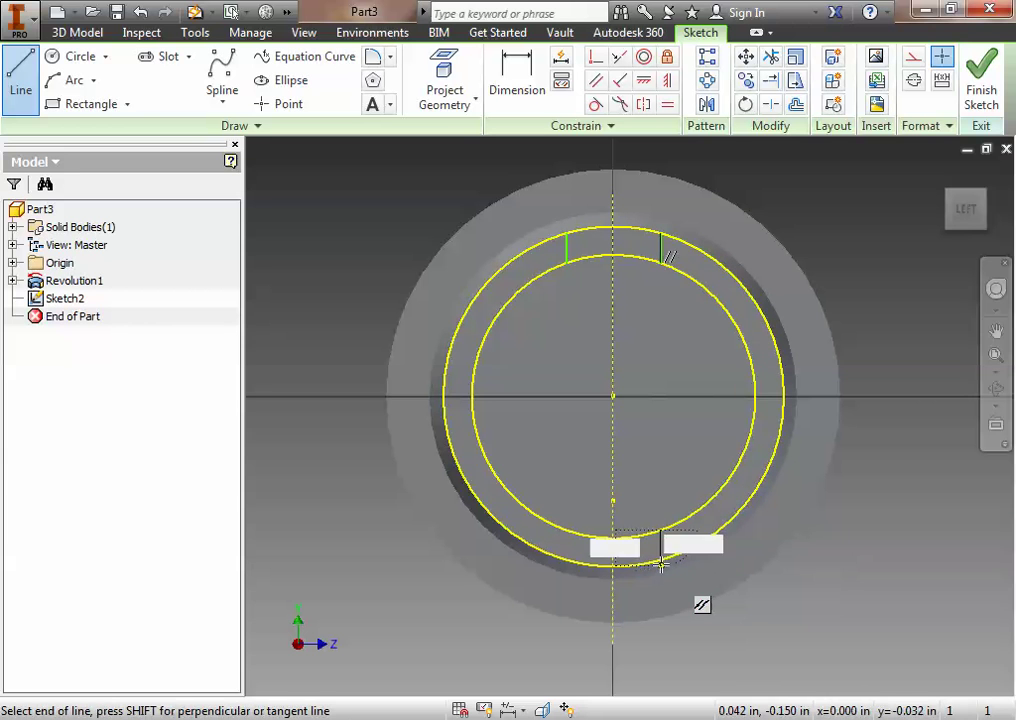
{"action": "left_click", "coordinate": [661, 560]}
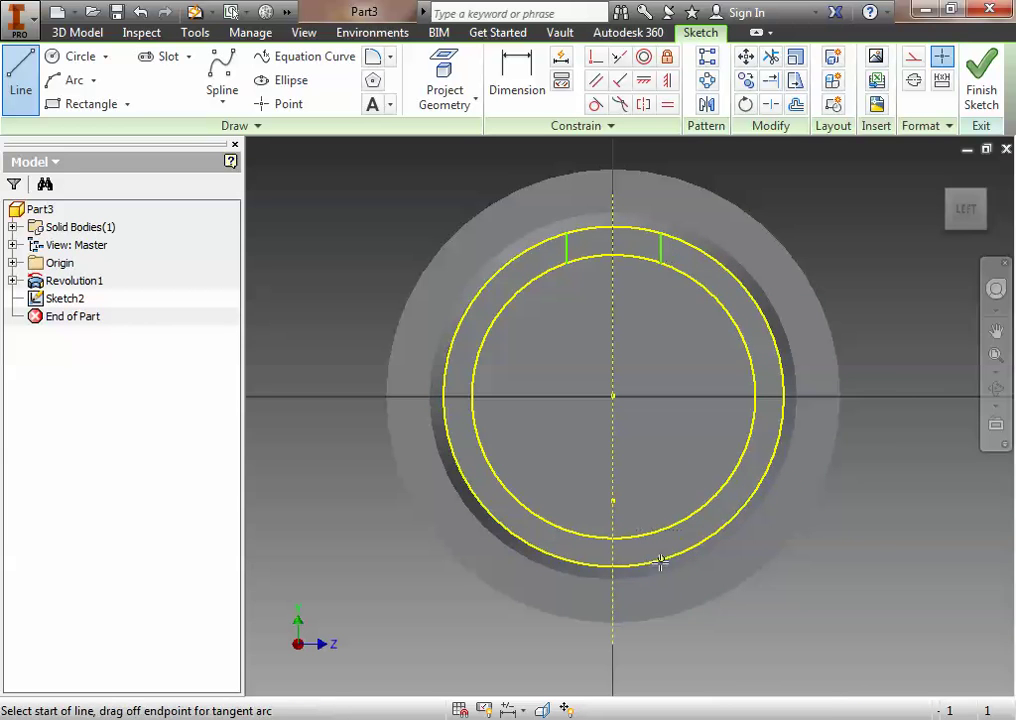
{"action": "left_click", "coordinate": [565, 531]}
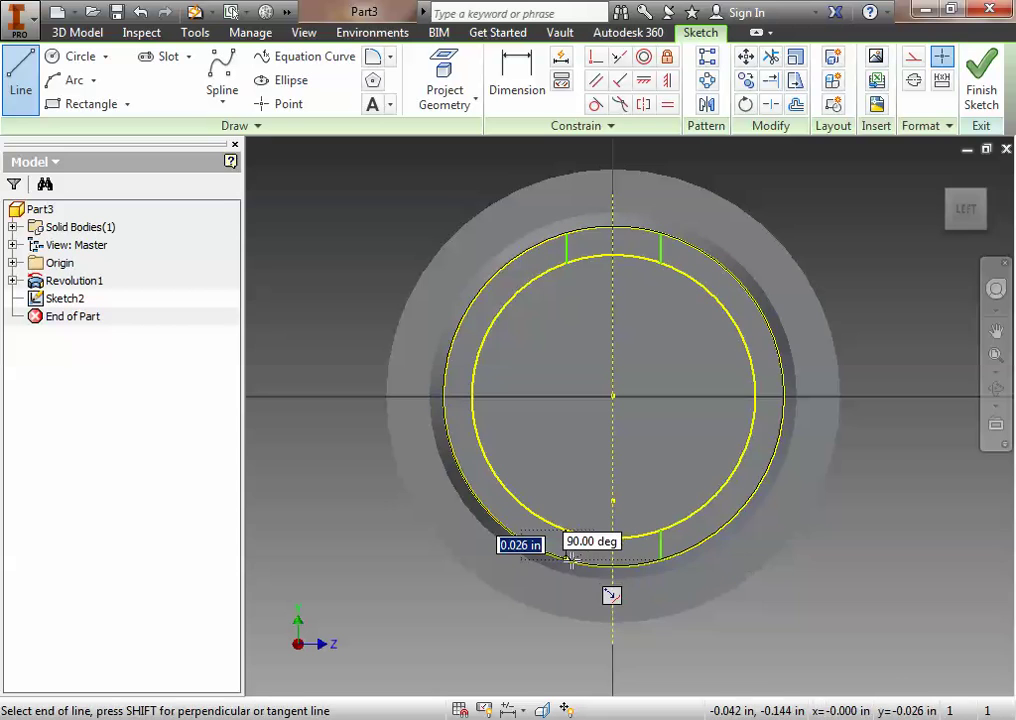
{"action": "left_click", "coordinate": [567, 559]}
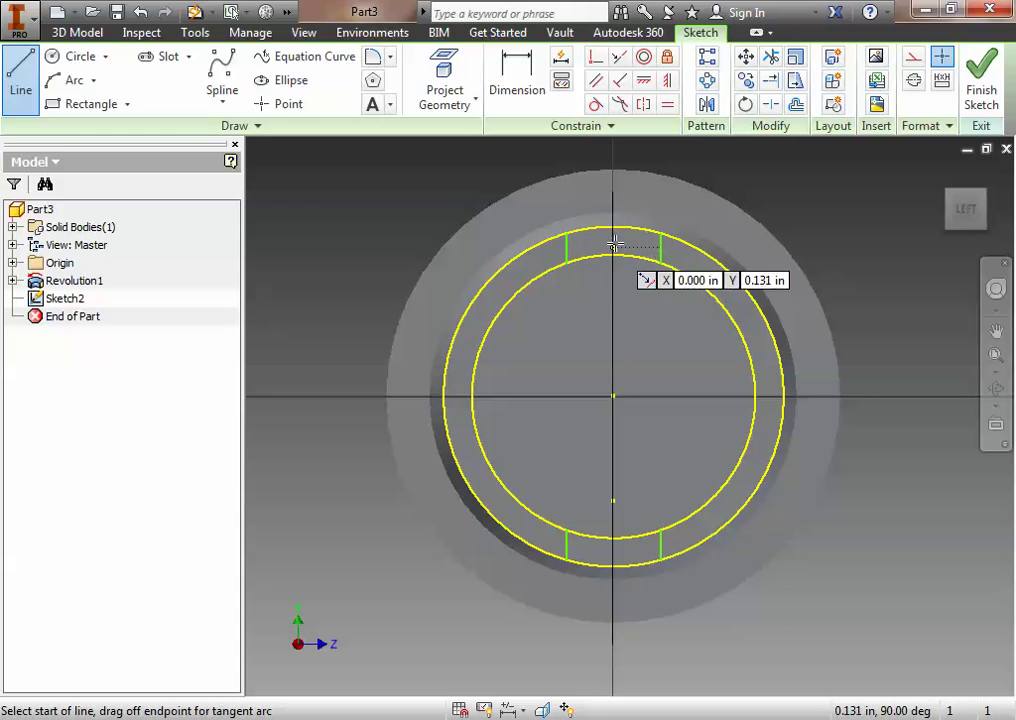
Step: Dimension the spacing of the upper two lines to 0.04 in and the left one's distance from the construction line at 0.02 in
{"action": "left_click", "coordinate": [507, 77]}
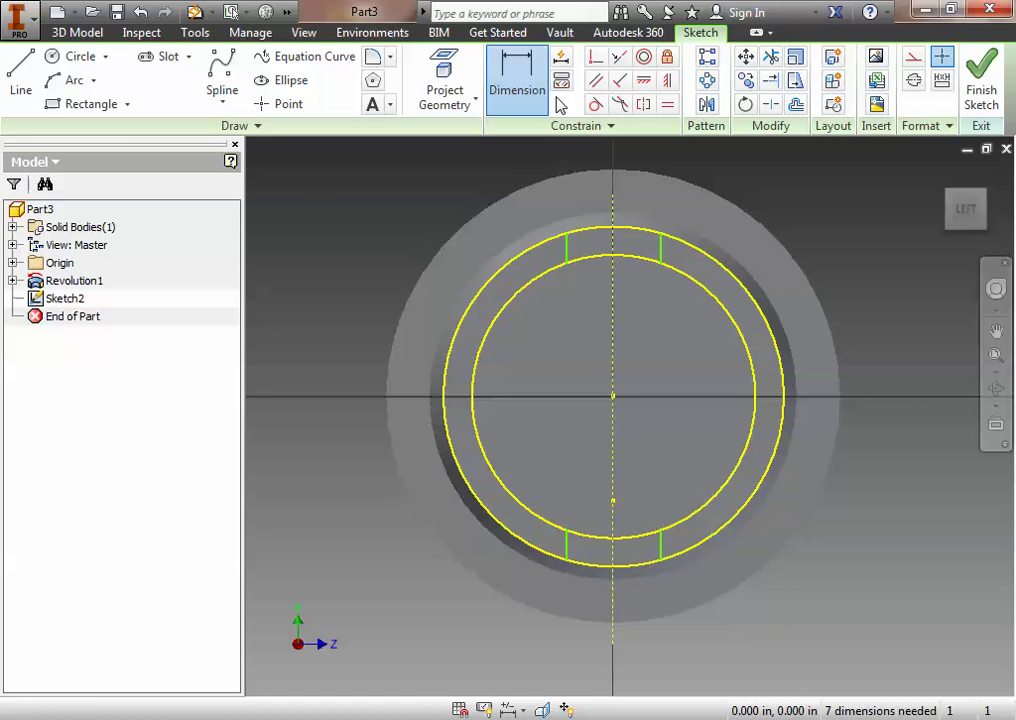
{"action": "left_click", "coordinate": [567, 256]}
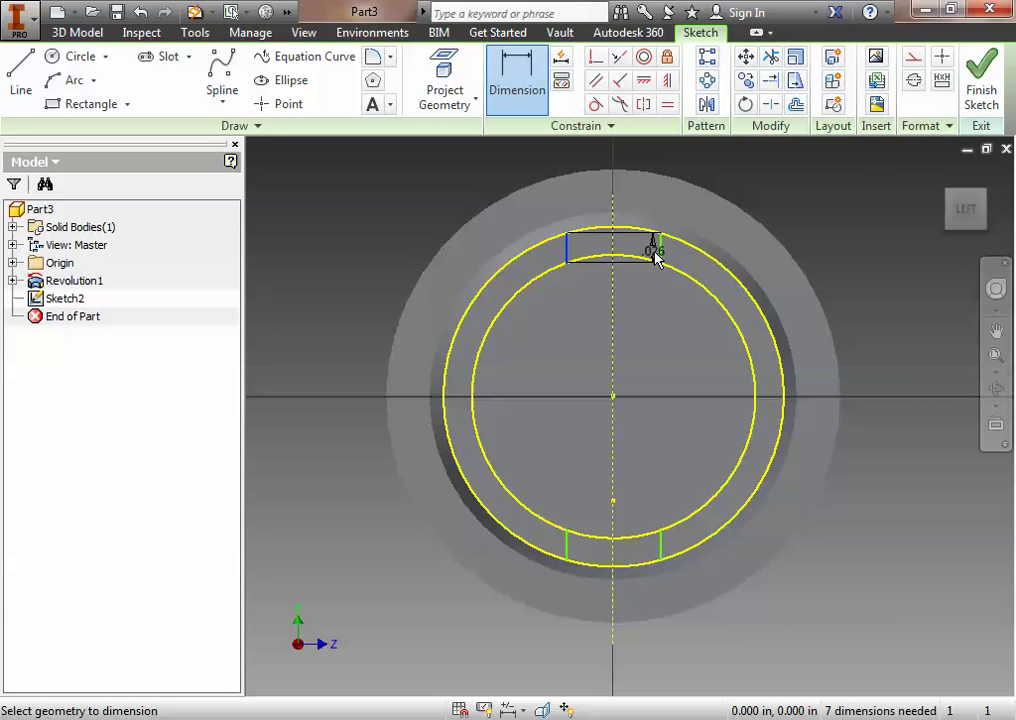
{"action": "left_click", "coordinate": [633, 326]}
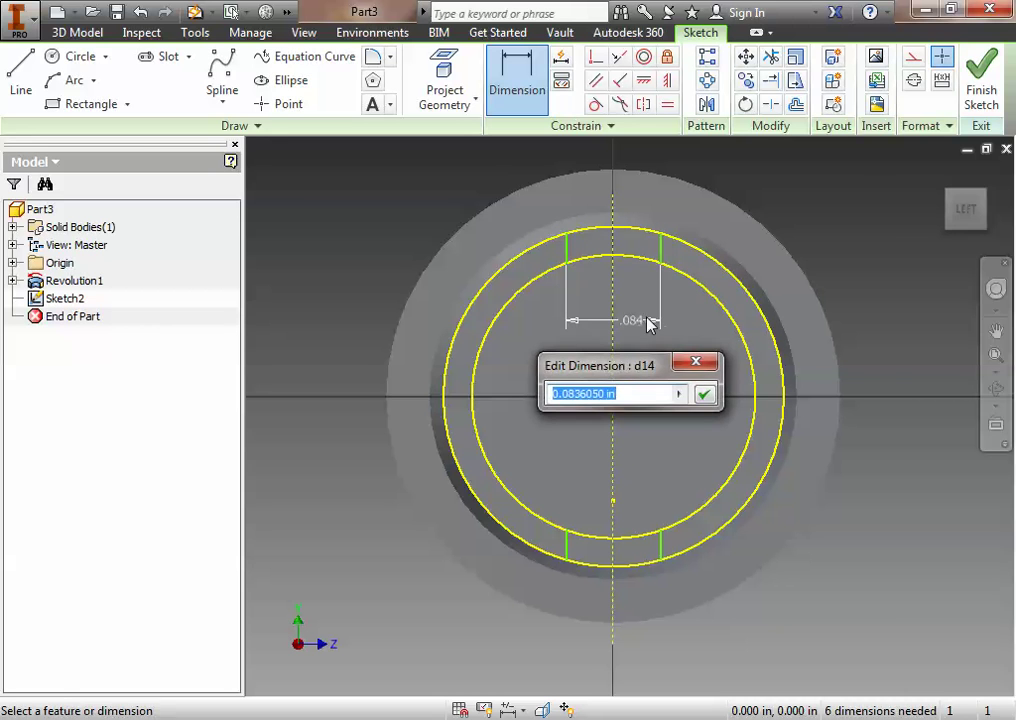
{"action": "type", "text": ".04"}
{"action": "key", "text": "Return"}
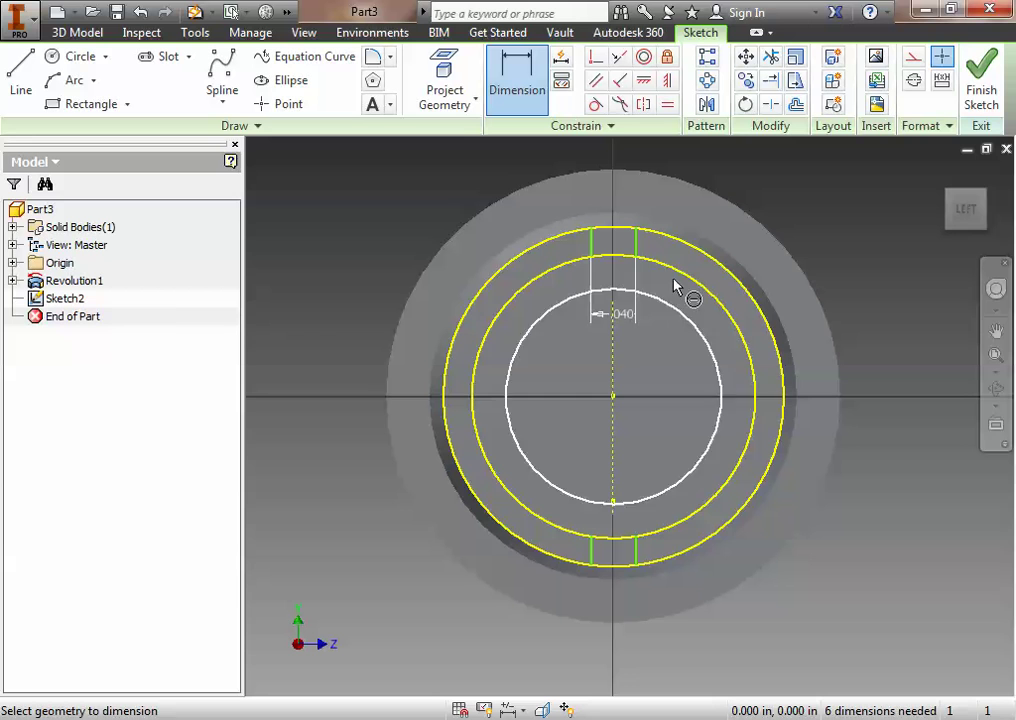
{"action": "left_click", "coordinate": [615, 247]}
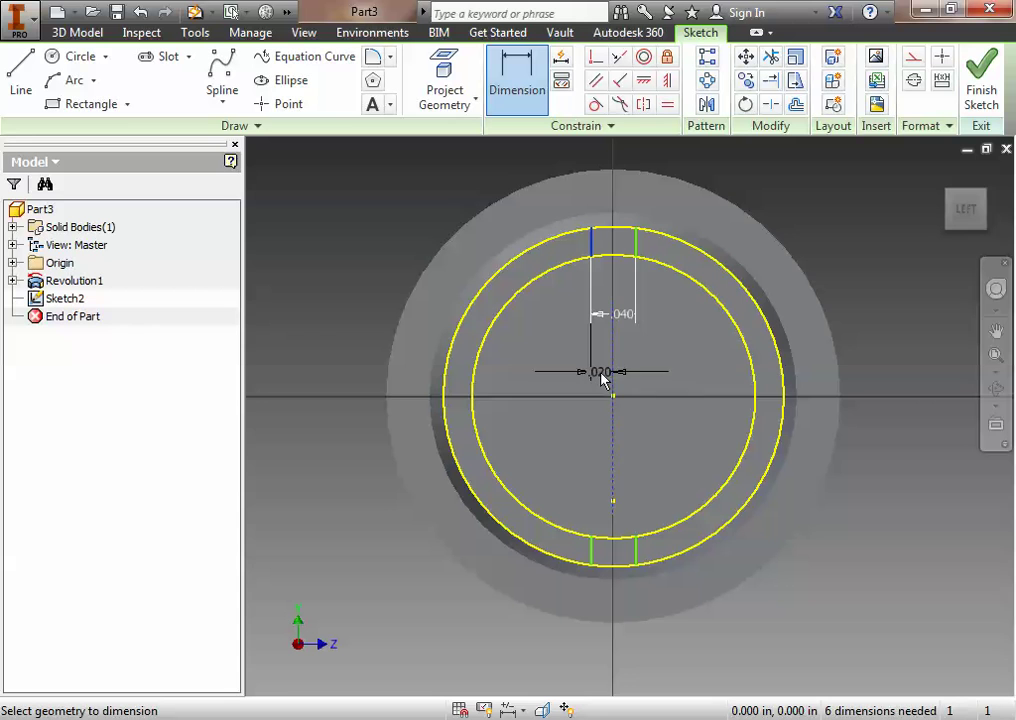
{"action": "left_click", "coordinate": [605, 378]}
{"action": "left_click", "coordinate": [671, 447]}
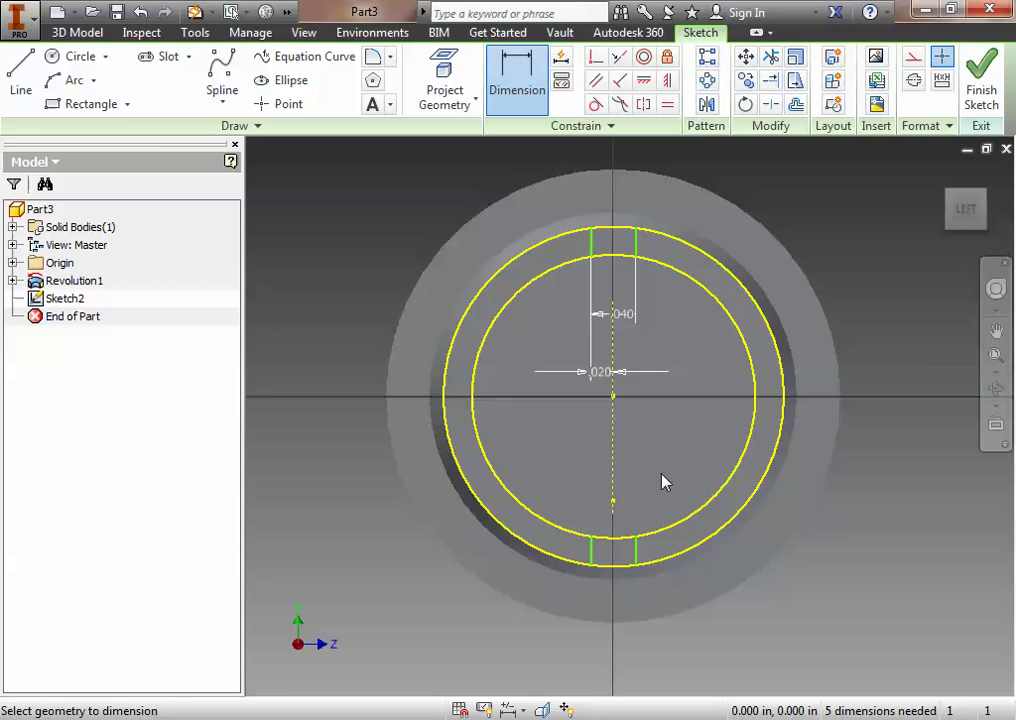
Step: Dimension the spacing of the lower two lines at 0.04 in and the right one's distance from the construction line at 0.02 in
{"action": "left_click", "coordinate": [594, 560]}
{"action": "left_click", "coordinate": [637, 551]}
{"action": "left_click", "coordinate": [630, 522]}
{"action": "left_click", "coordinate": [700, 592]}
{"action": "left_click", "coordinate": [636, 552]}
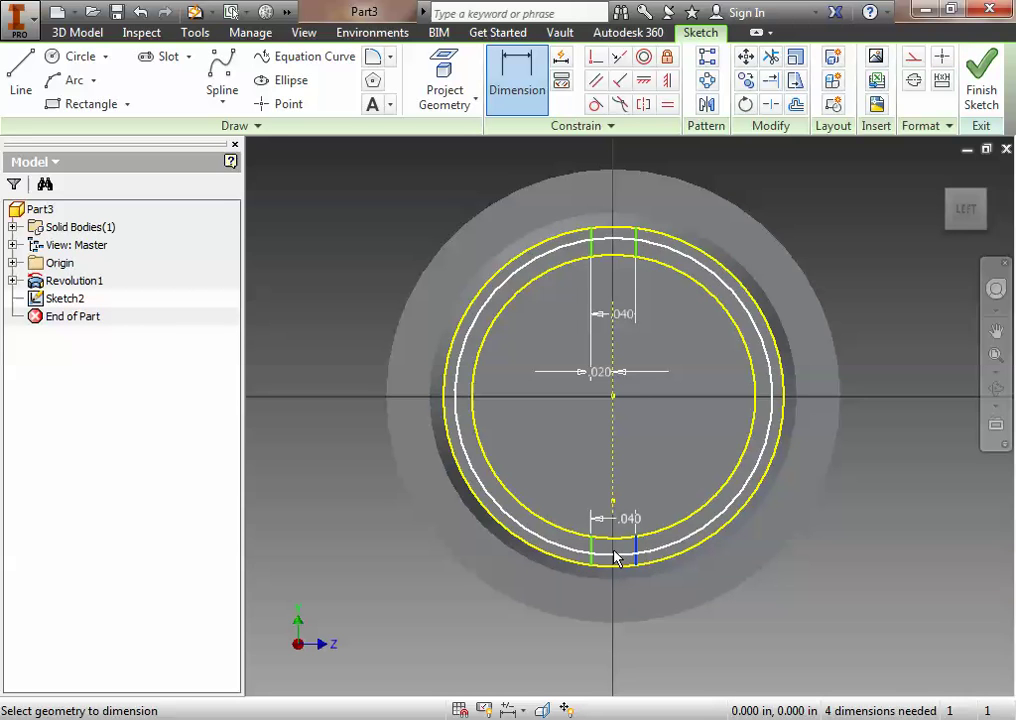
{"action": "left_click", "coordinate": [615, 494]}
{"action": "left_click", "coordinate": [624, 488]}
{"action": "key", "text": "Return"}
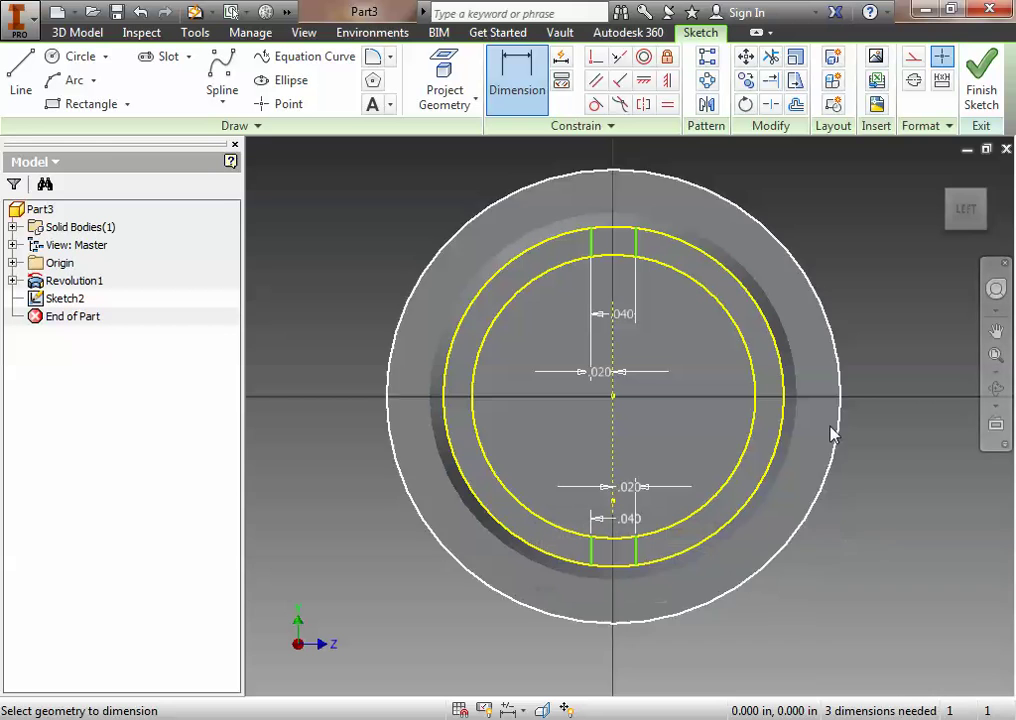
Step: Finish the sketch and start an extrusion with the two small opposite ring segments between the line pairs as profiles
{"action": "left_click", "coordinate": [983, 80]}
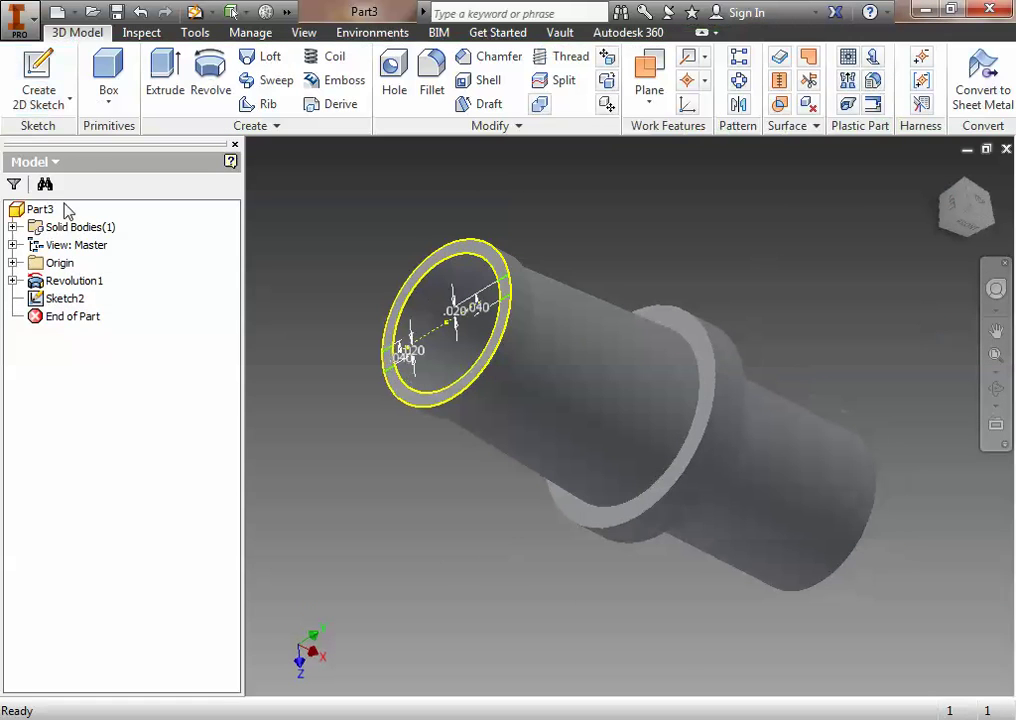
{"action": "left_click", "coordinate": [168, 76]}
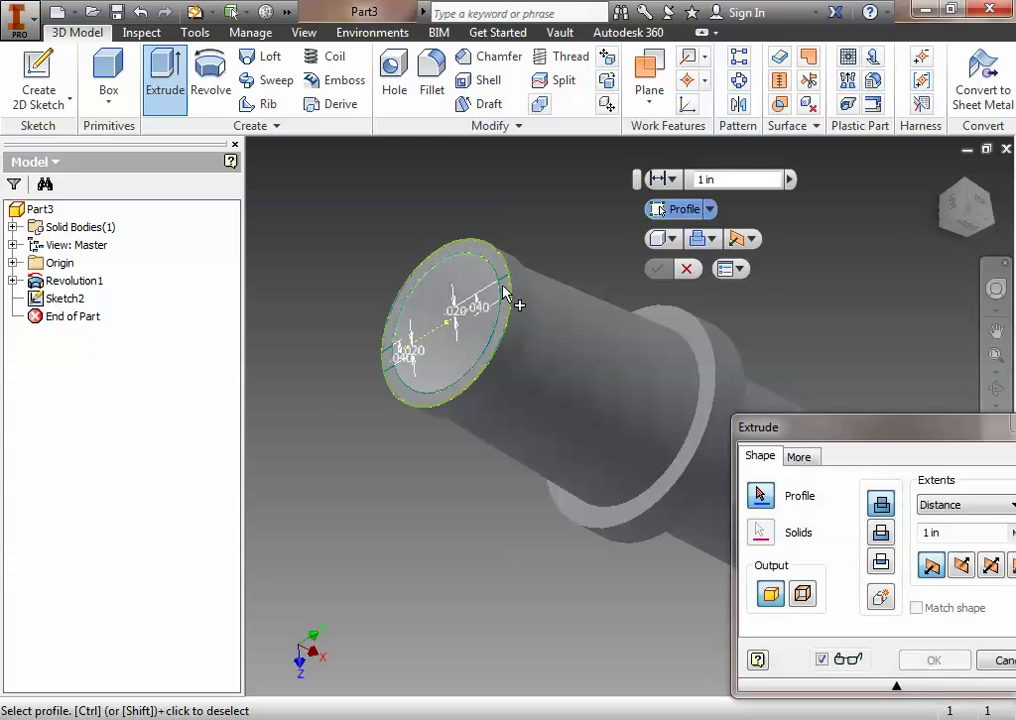
{"action": "scroll", "coordinate": [504, 290], "scroll_direction": "up", "scroll_amount": 8}
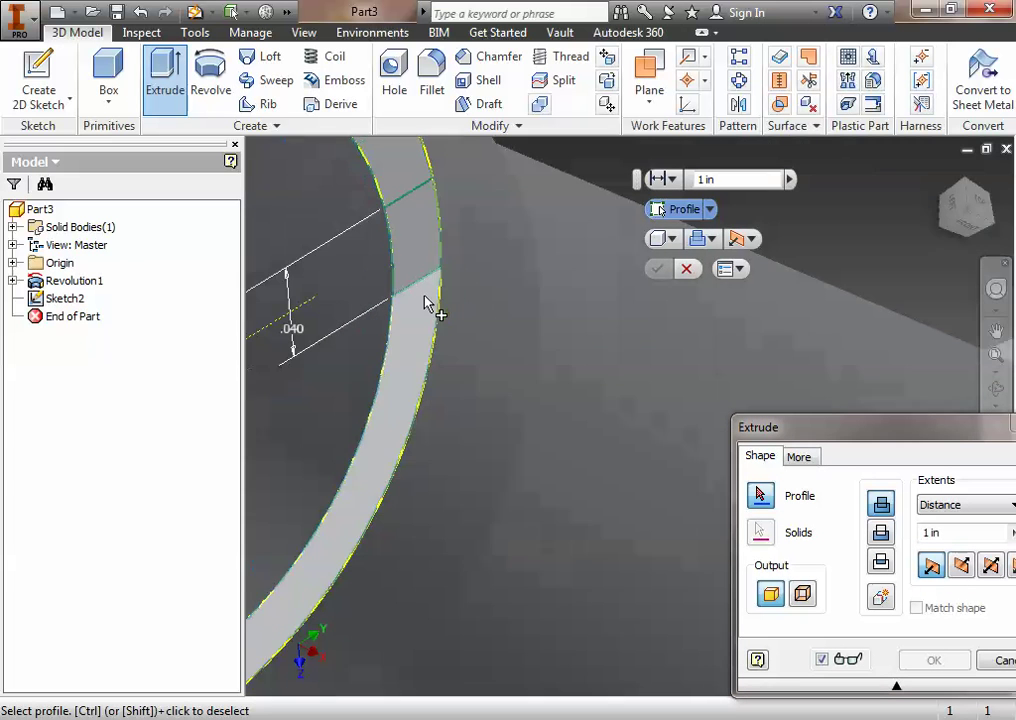
{"action": "middle_click_drag", "start_coordinate": [322, 410], "coordinate": [877, 335]}
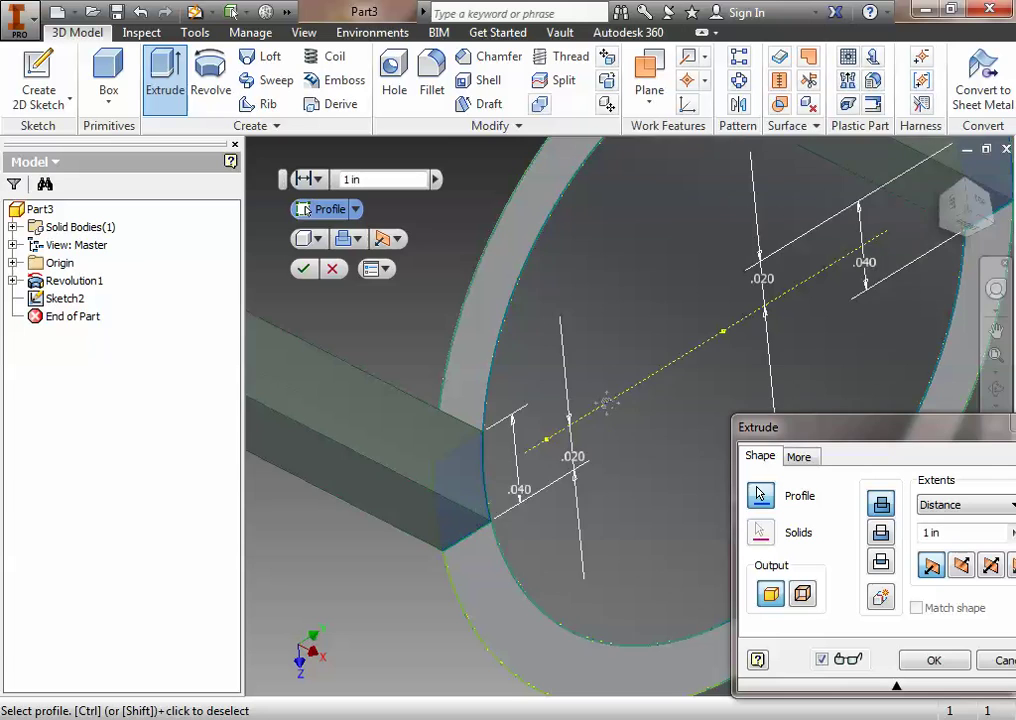
{"action": "middle_click_drag", "start_coordinate": [578, 442], "coordinate": [500, 402]}
{"action": "scroll", "coordinate": [450, 416], "scroll_direction": "down", "scroll_amount": 6}
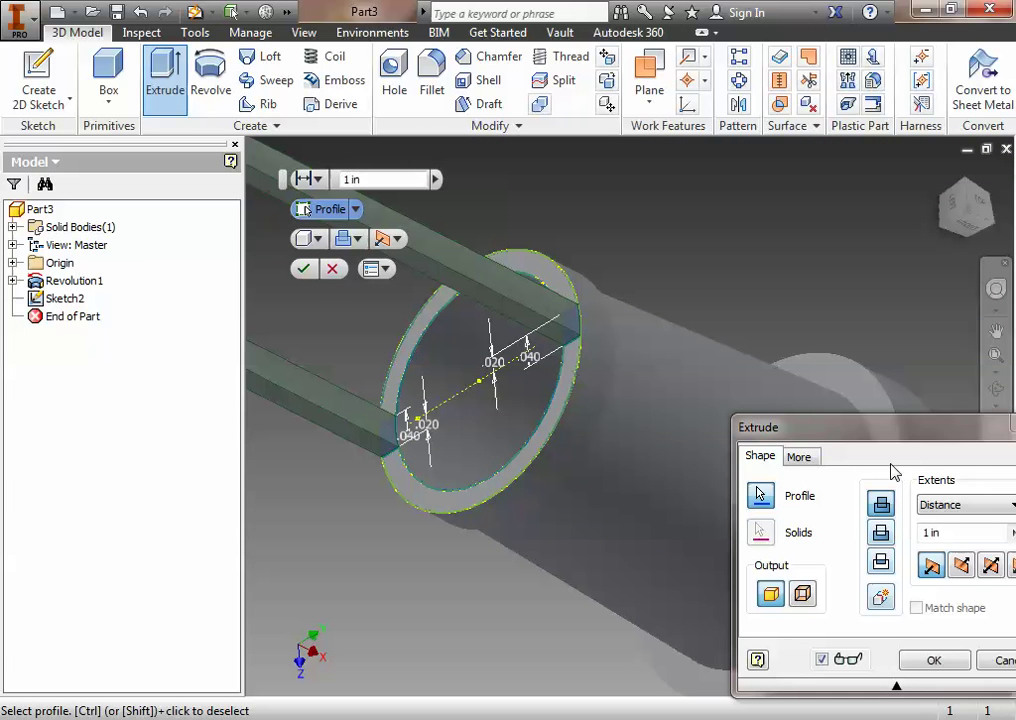
Step: Cut the two selected segments 0.2 in into the part to form opposite slots in the grooved end
{"action": "left_click_drag", "start_coordinate": [892, 427], "coordinate": [626, 375]}
{"action": "left_click", "coordinate": [697, 514]}
{"action": "left_click", "coordinate": [615, 482]}
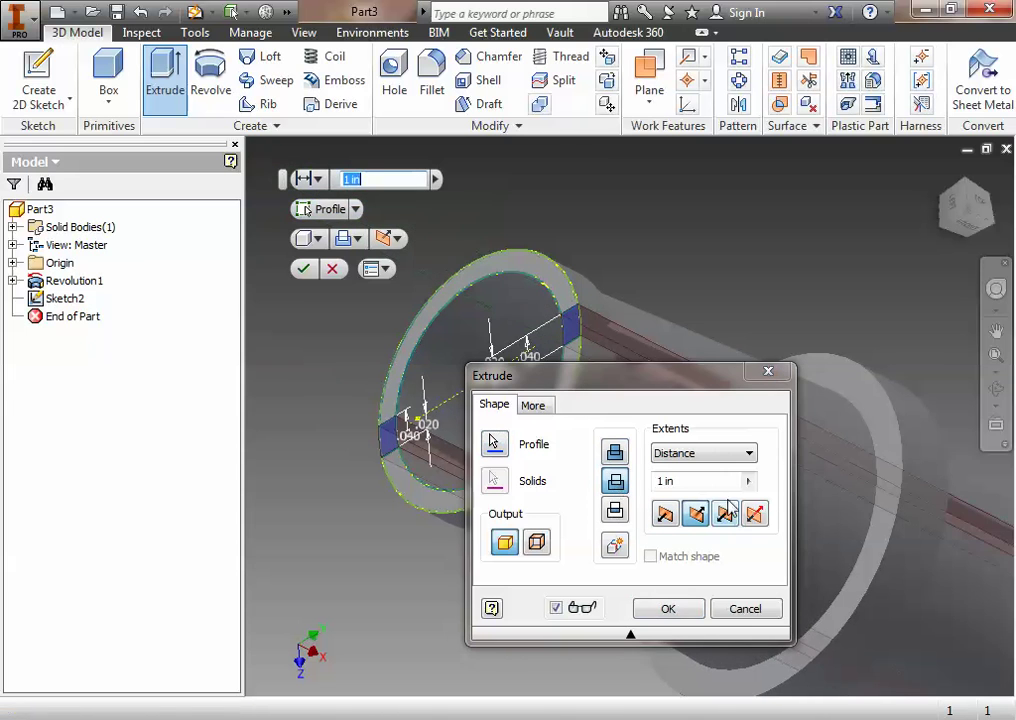
{"action": "left_click", "coordinate": [700, 481]}
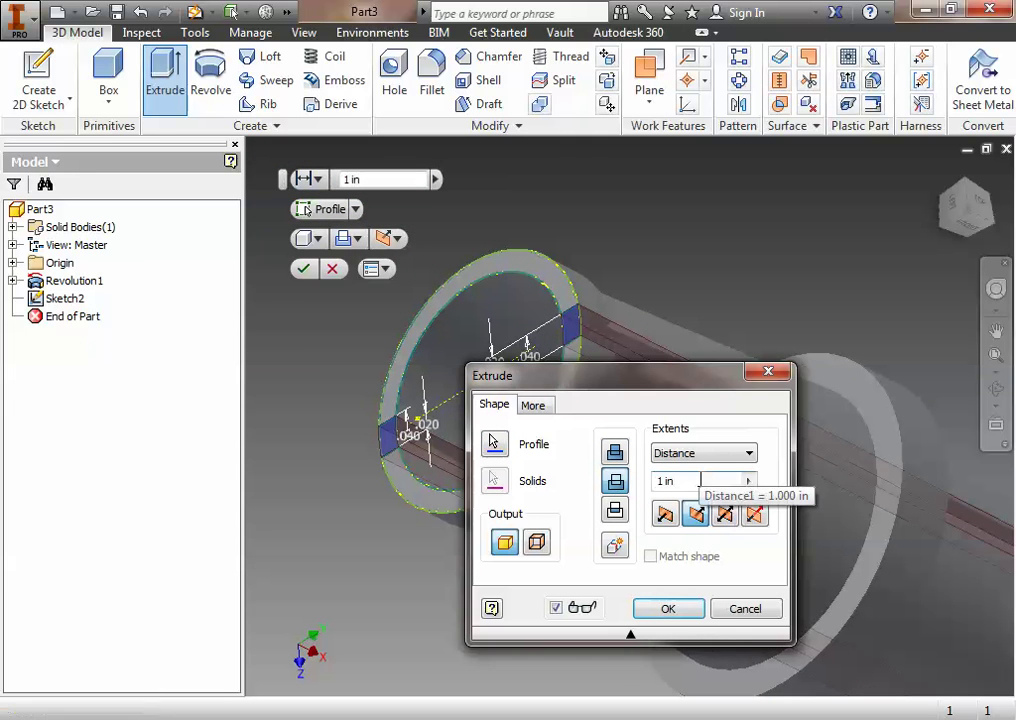
{"action": "key", "text": "BackSpace"}
{"action": "key", "text": "BackSpace"}
{"action": "key", "text": "BackSpace"}
{"action": "key", "text": "BackSpace"}
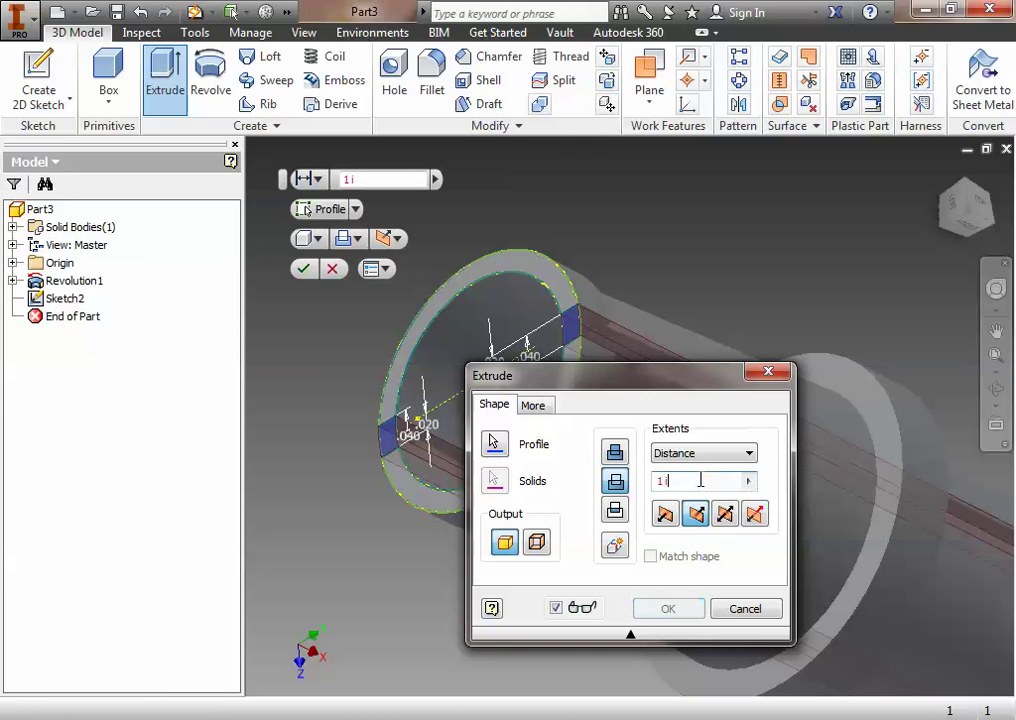
{"action": "type", "text": ".2"}
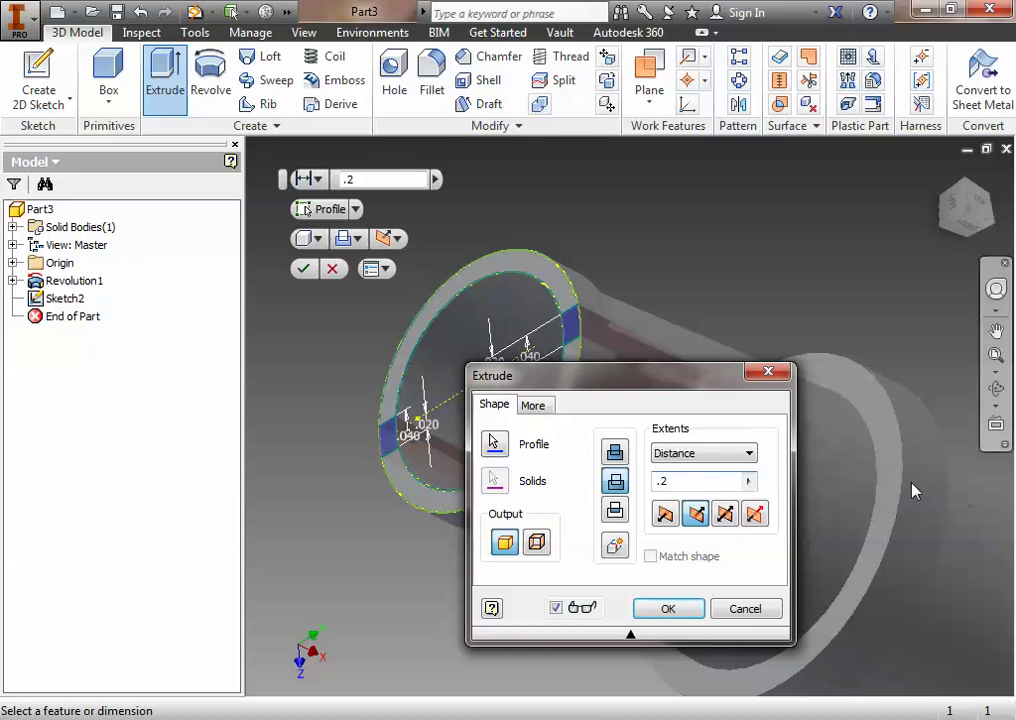
{"action": "left_click", "coordinate": [672, 609]}
Step: Save the part as axlejc in the Automoblox folder
{"action": "middle_click_drag", "start_coordinate": [978, 259], "coordinate": [902, 300], "text": "shift"}
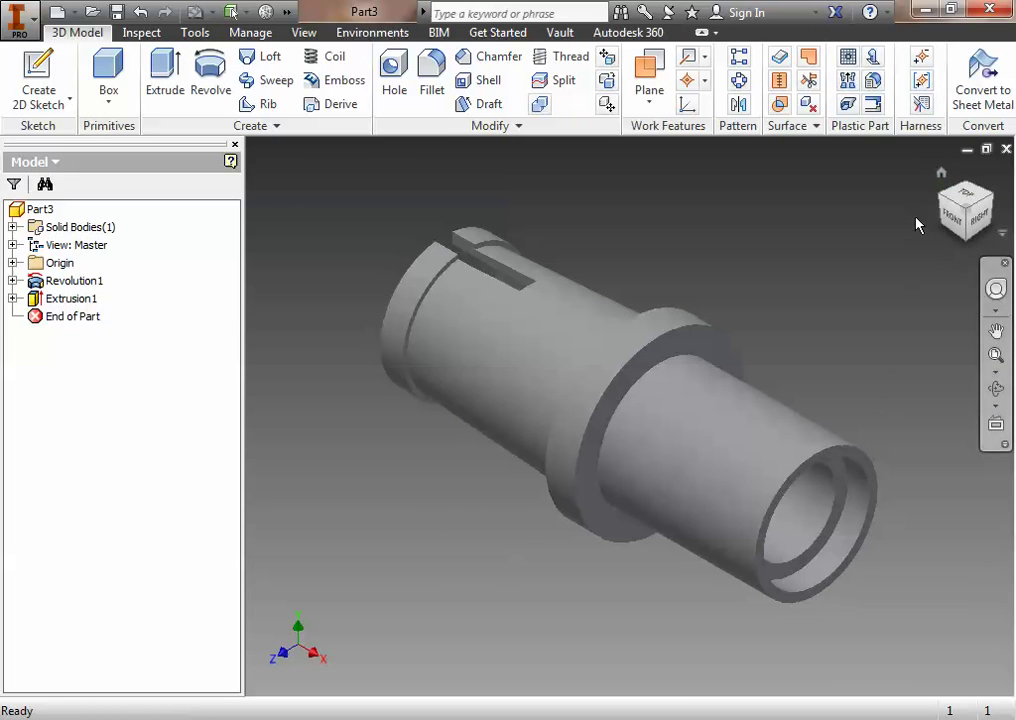
{"action": "mouse_move", "coordinate": [629, 416]}
{"action": "middle_mouse_down", "text": "shift"}
{"action": "mouse_move", "coordinate": [760, 350]}
{"action": "mouse_move", "coordinate": [931, 183]}
{"action": "mouse_move", "coordinate": [896, 277]}
{"action": "mouse_move", "coordinate": [288, 374]}
{"action": "middle_mouse_up", "text": "shift"}
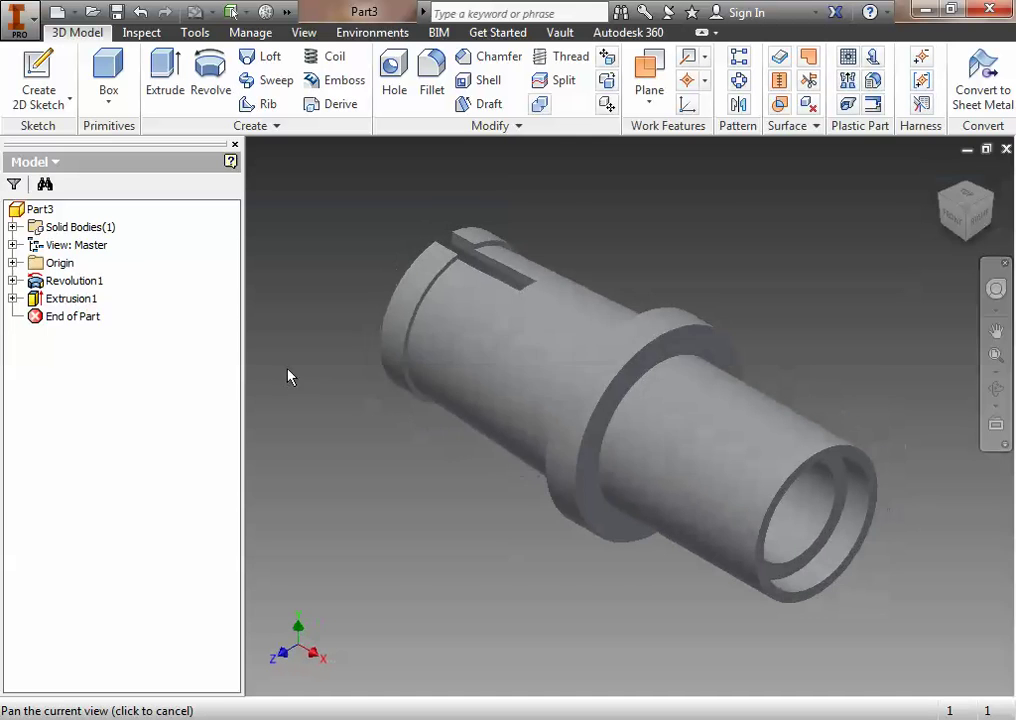
{"action": "left_click", "coordinate": [20, 22]}
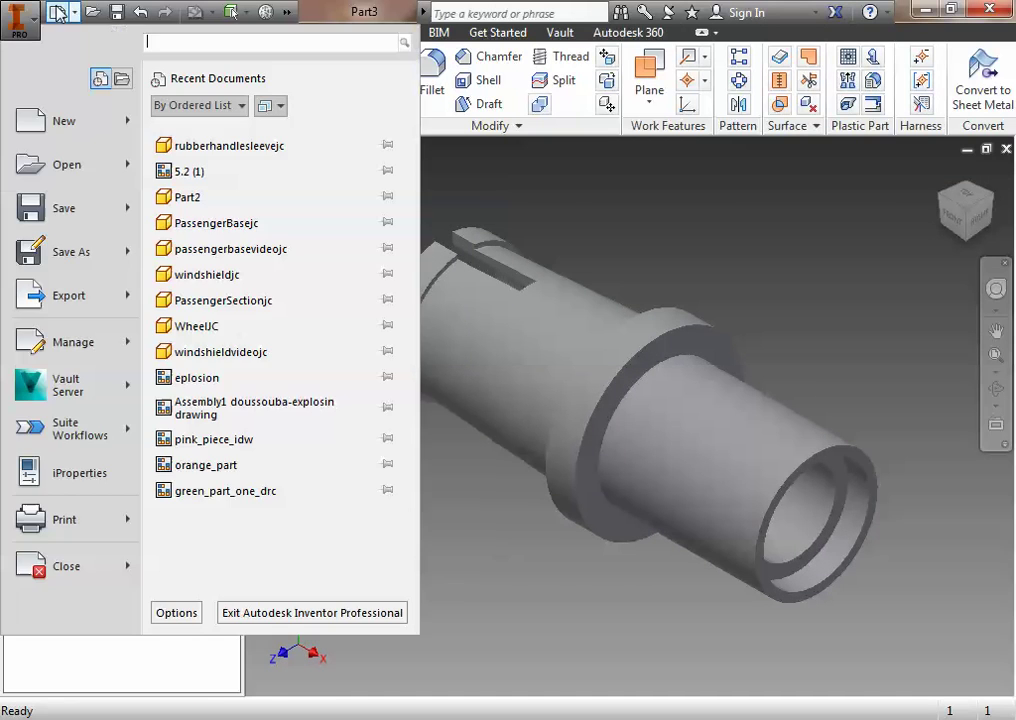
{"action": "left_click", "coordinate": [70, 256]}
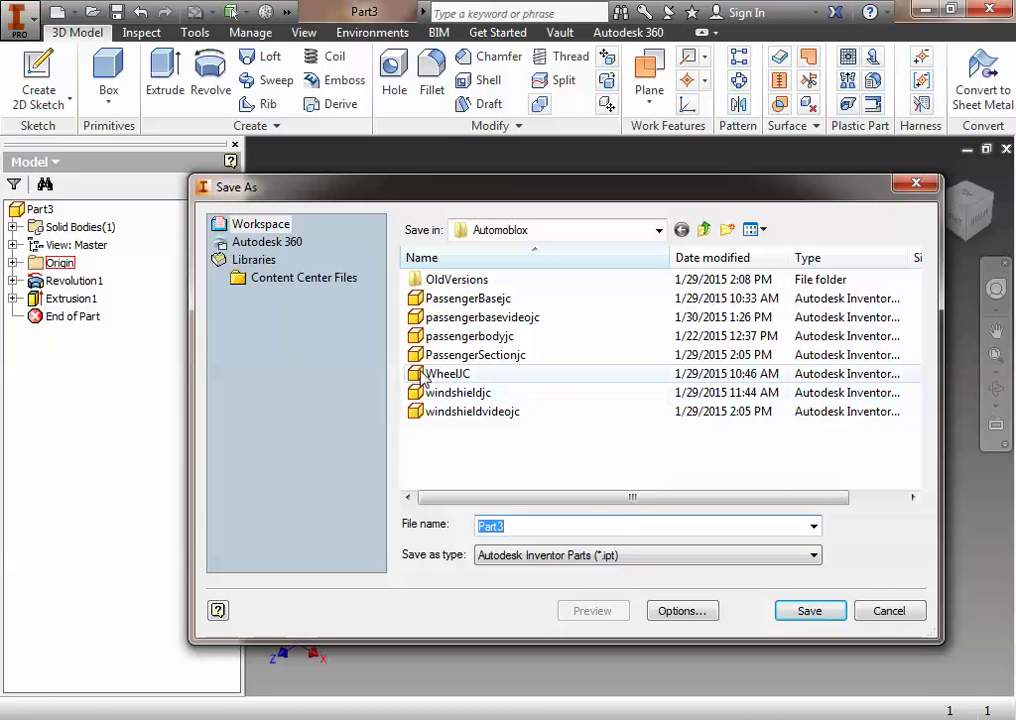
{"action": "type", "text": "axlejc"}
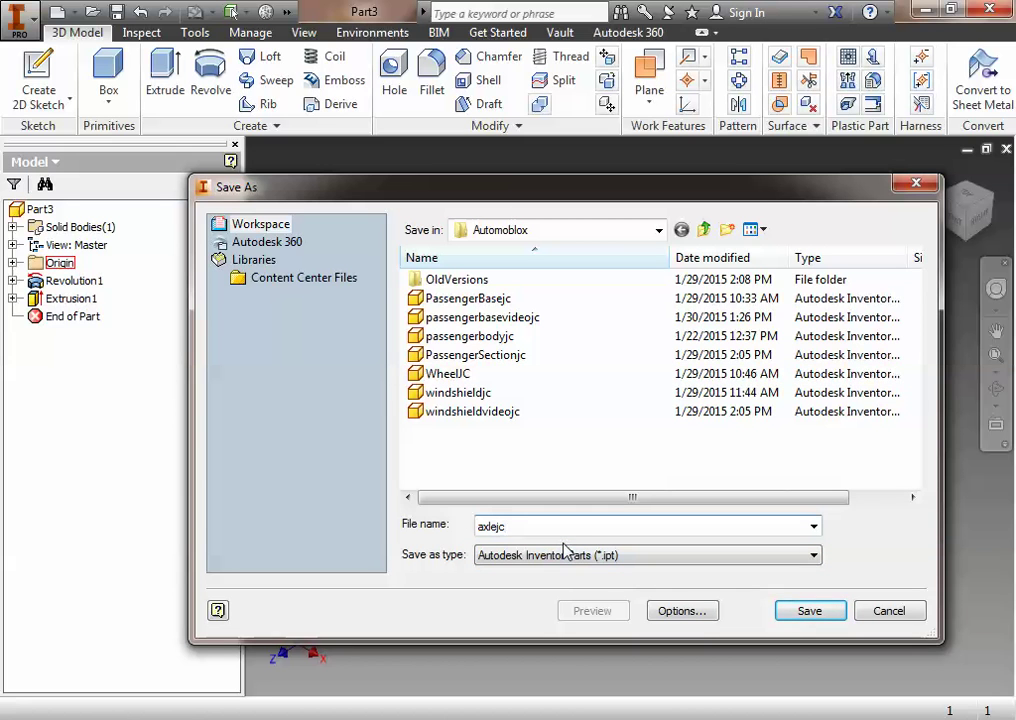
{"action": "left_click", "coordinate": [818, 612]}
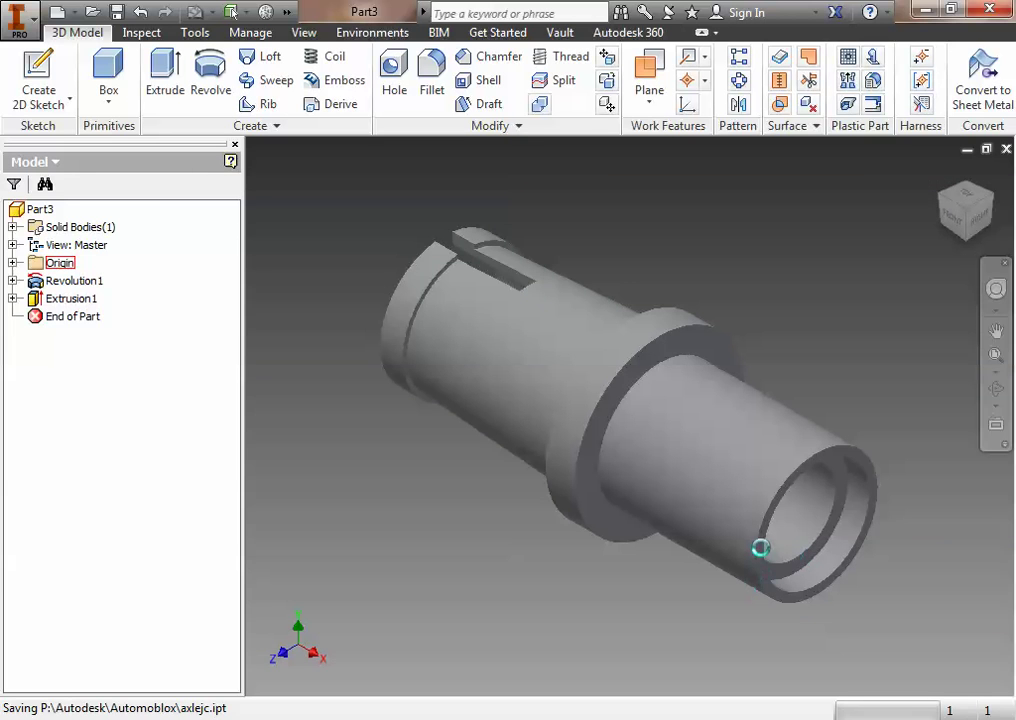